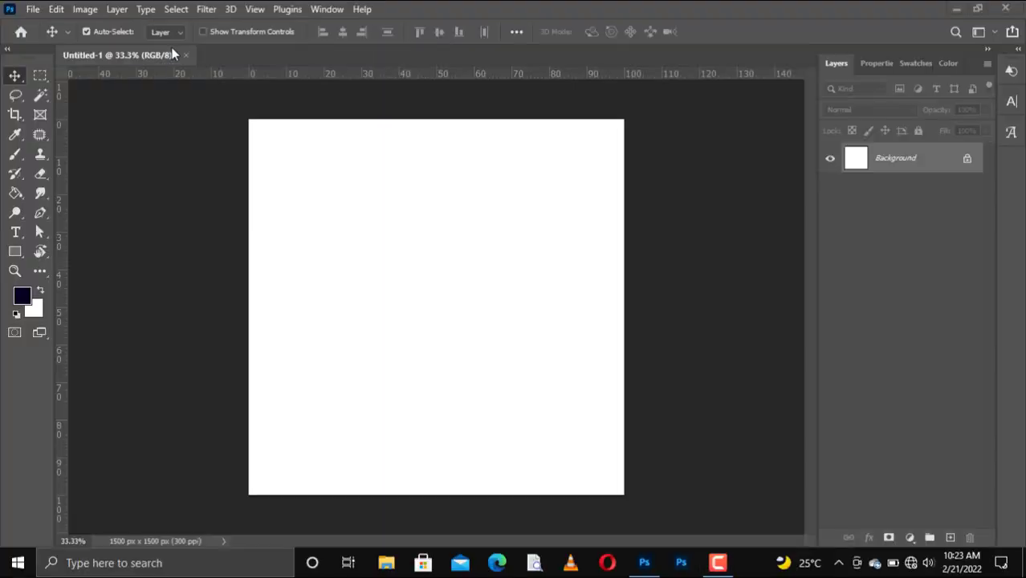
Draw a five-point navy shape with the Pen tool covering the canvas's left side, top to bottom.
left_click_drag(38, 216, 86, 214)
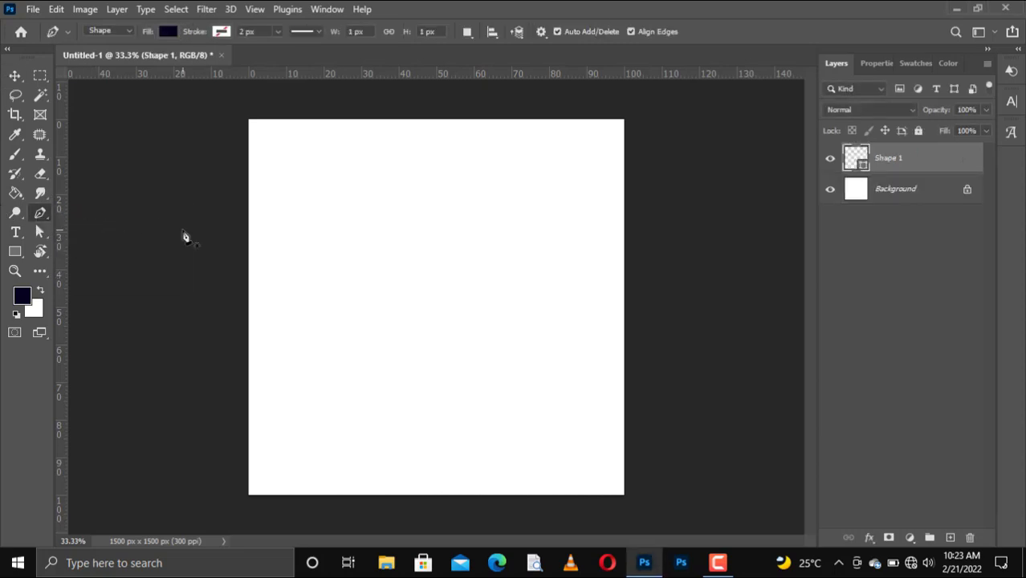
key("ctrl+z")
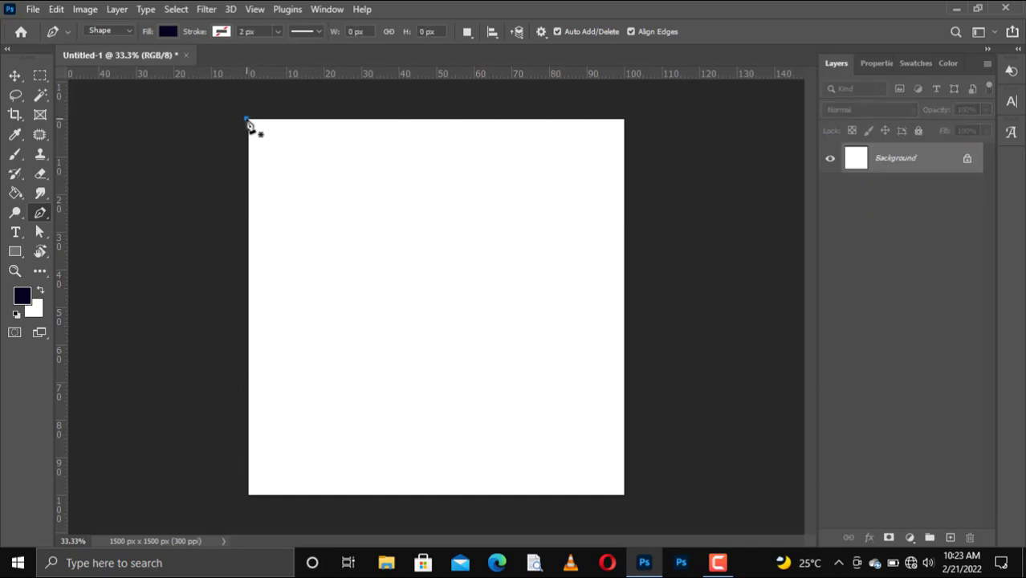
left_click(246, 120)
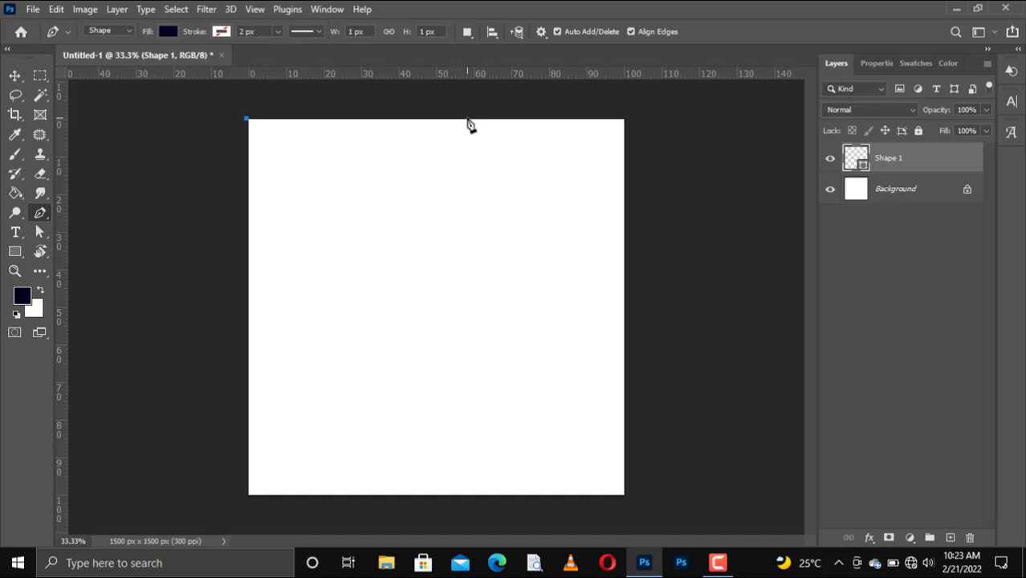
left_click(470, 119)
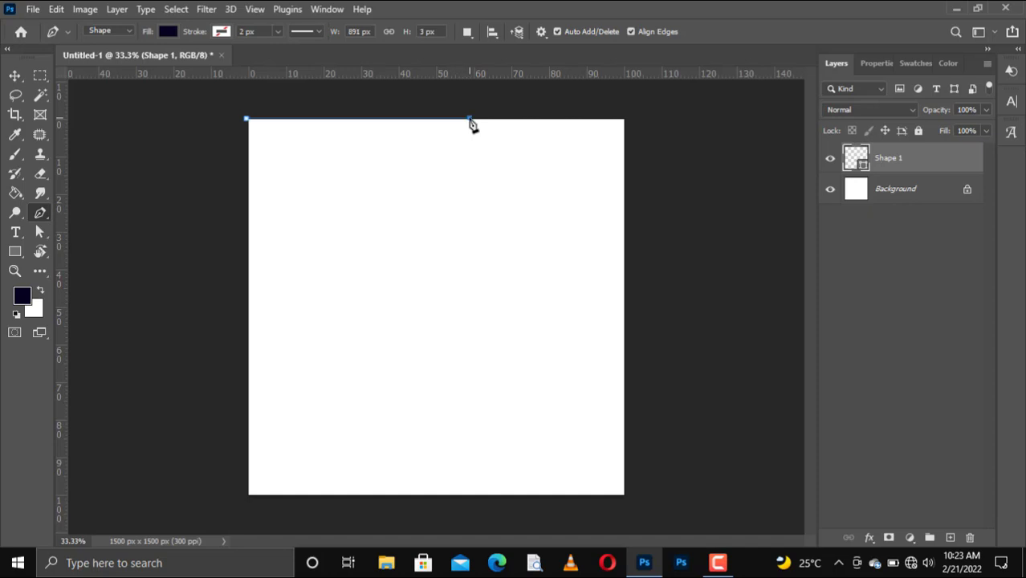
left_click(554, 205)
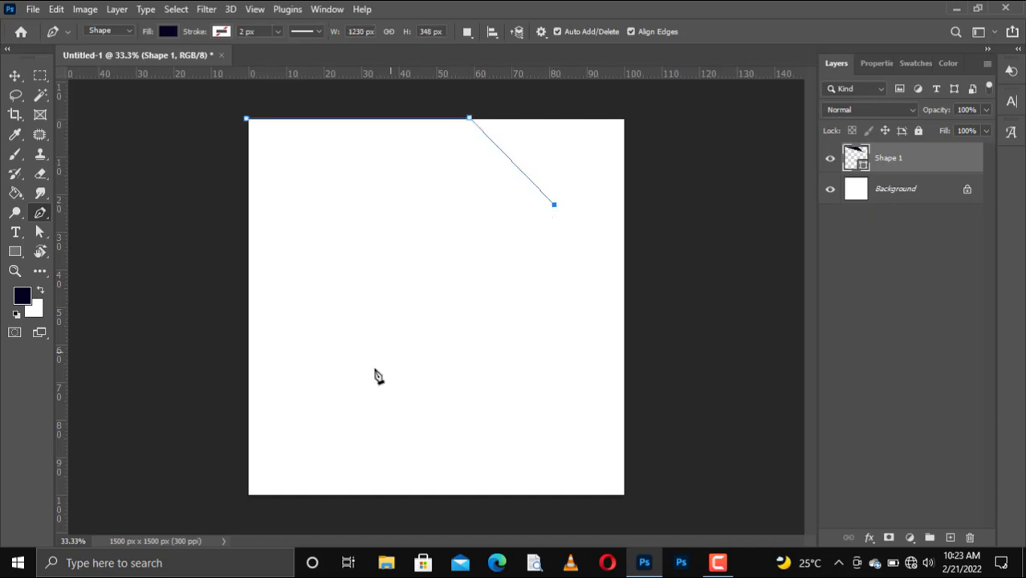
left_click(280, 495)
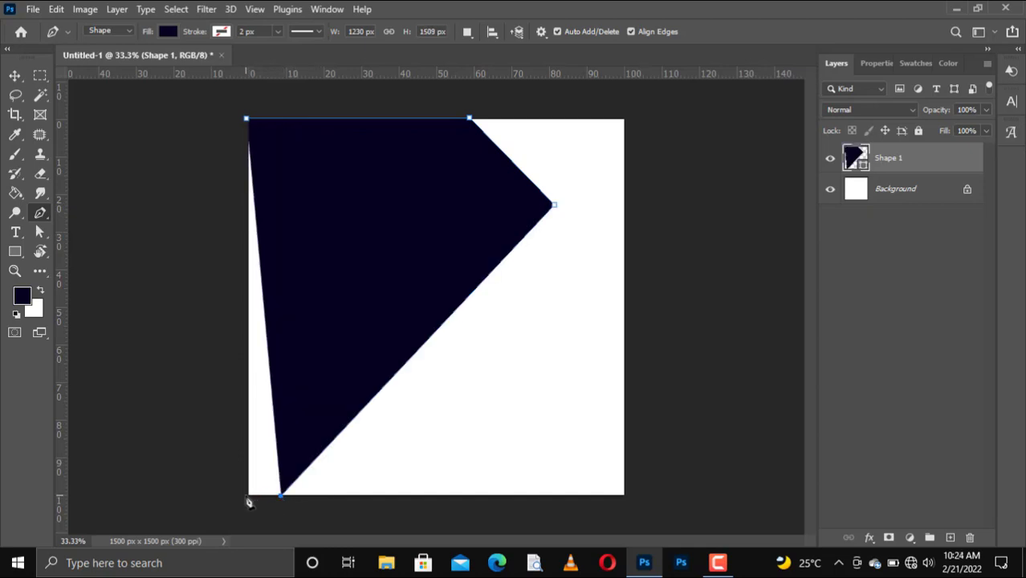
left_click(250, 126)
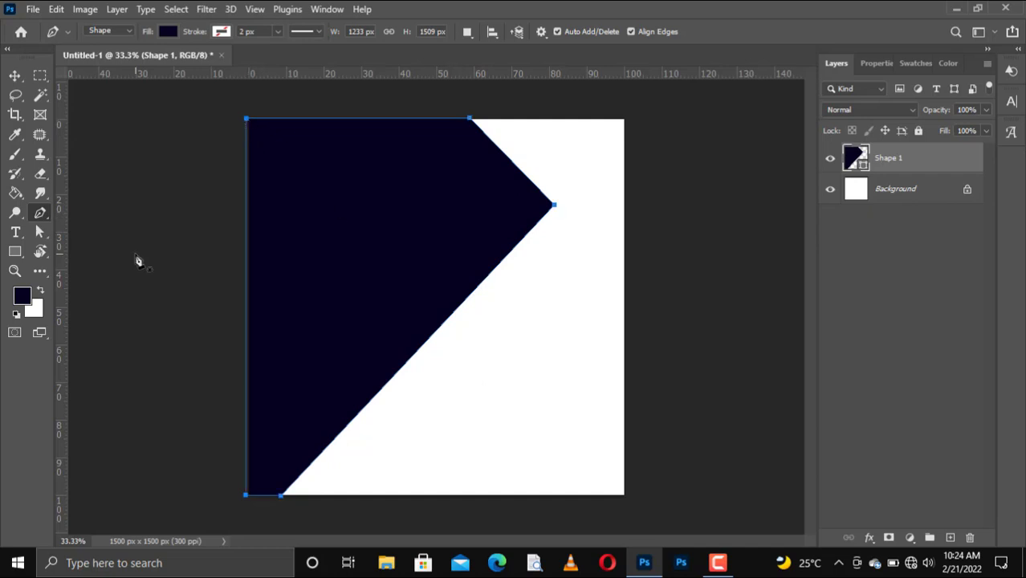
right_click(39, 211)
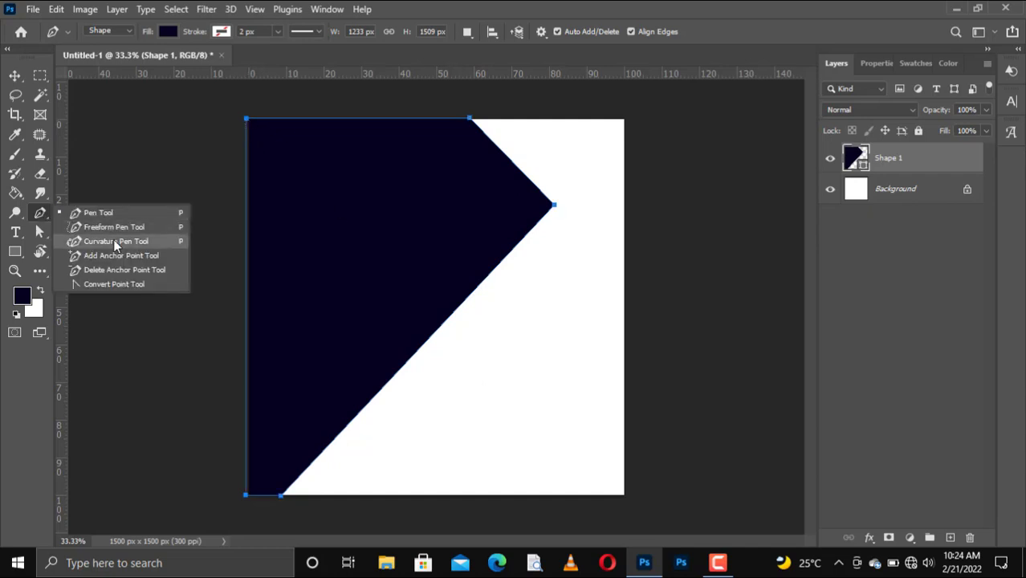
Add curvature points to bend Shape 1's two diagonal edges inward.
left_click(114, 241)
left_click(475, 289)
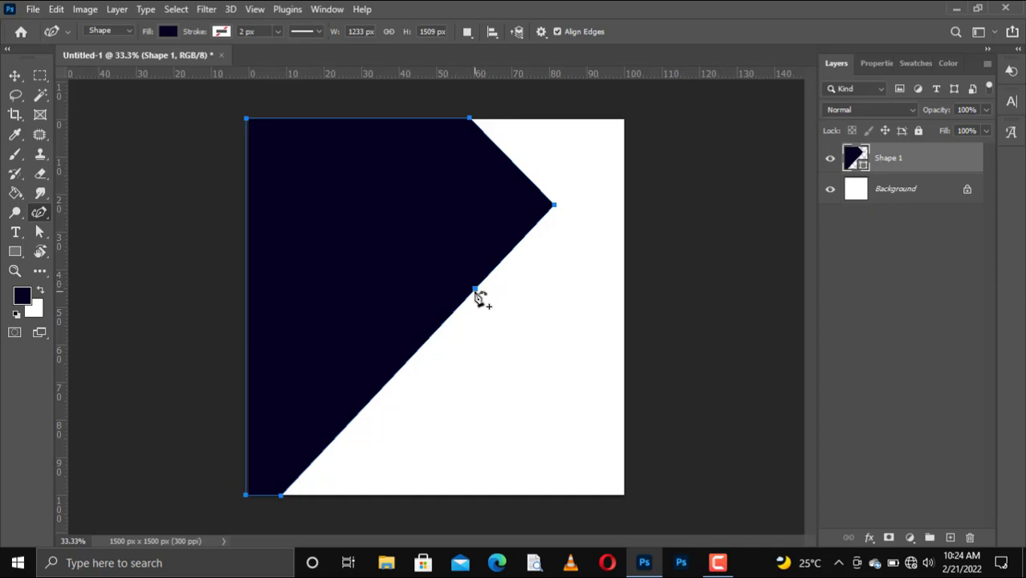
mouse_move(475, 290)
left_mouse_down()
mouse_move(444, 256)
mouse_move(458, 253)
left_mouse_up()
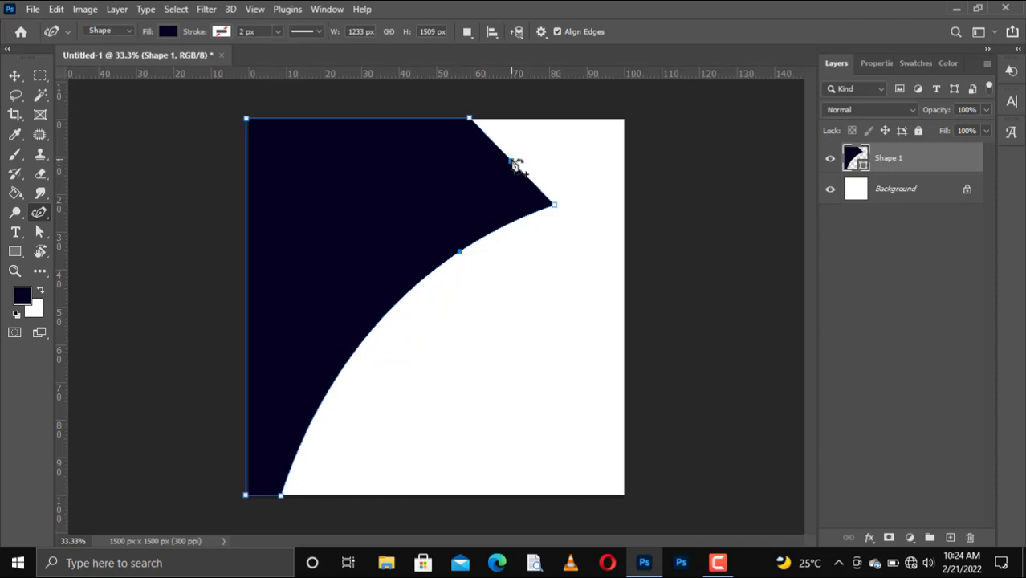
mouse_move(511, 161)
left_mouse_down()
mouse_move(495, 170)
mouse_move(507, 173)
left_mouse_up()
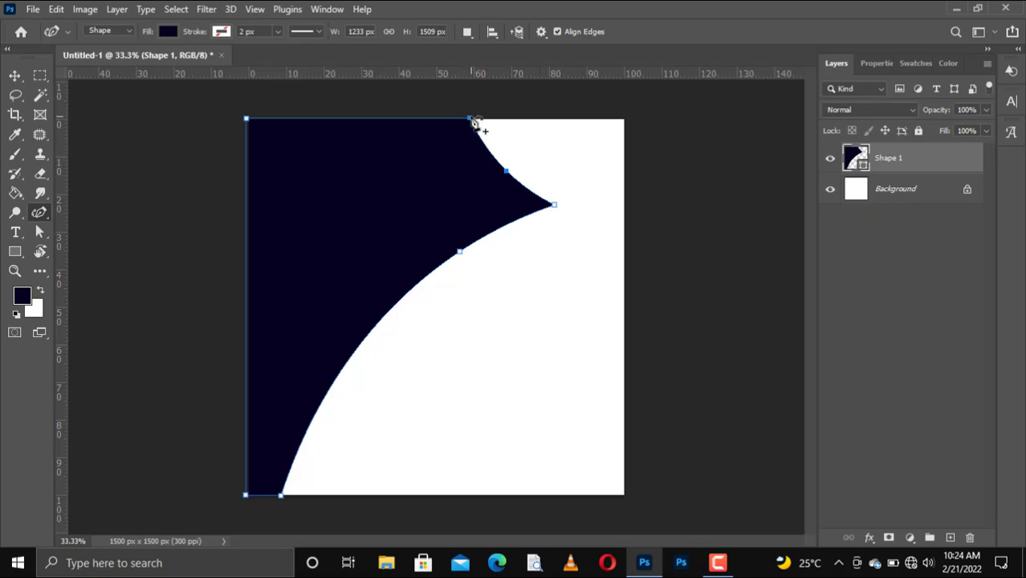
left_click_drag(472, 120, 460, 120)
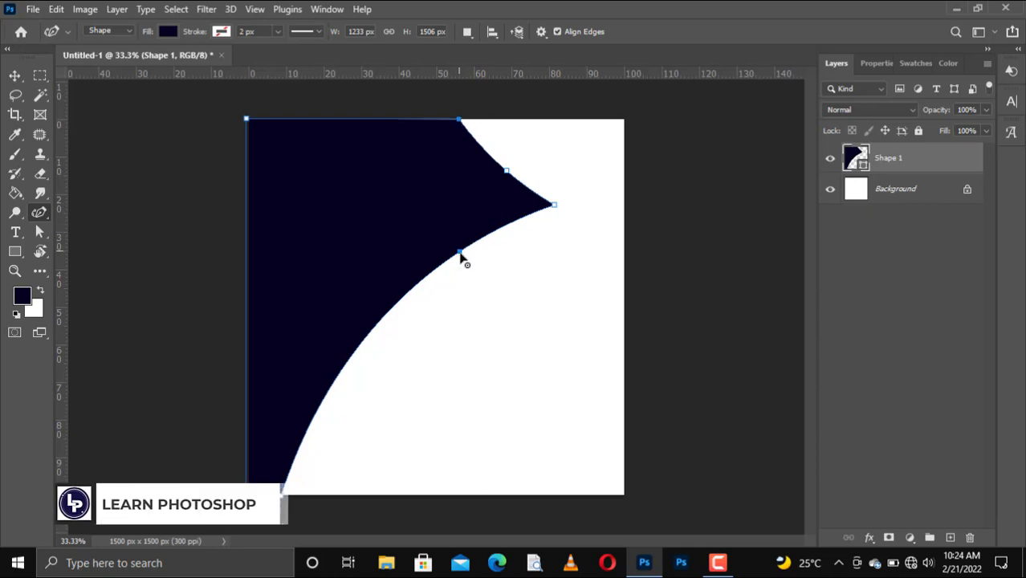
Refine the lower S-shaped curve and pull the right tip outward to 1317 px width.
left_click_drag(461, 255, 465, 259)
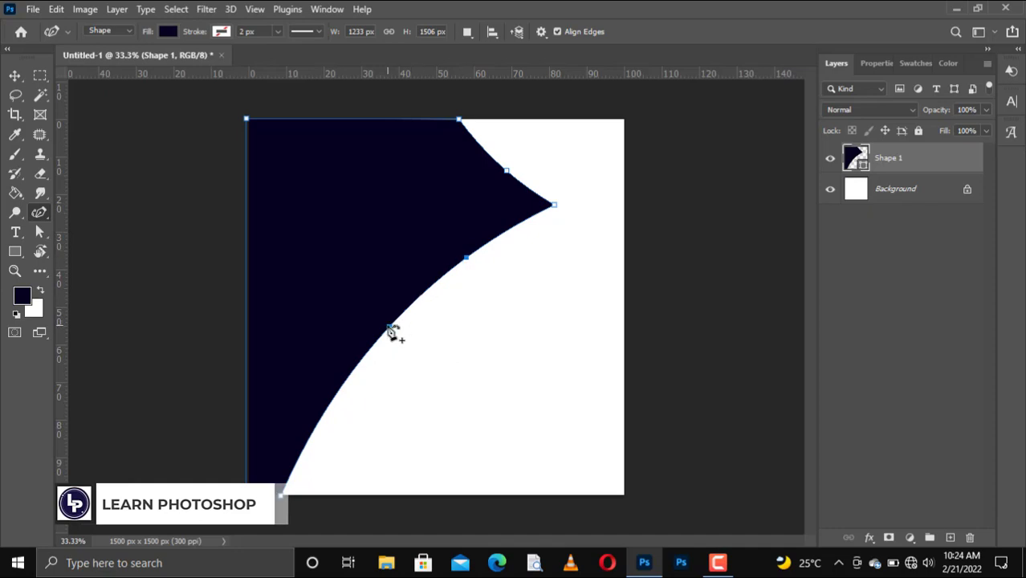
left_click_drag(394, 331, 380, 318)
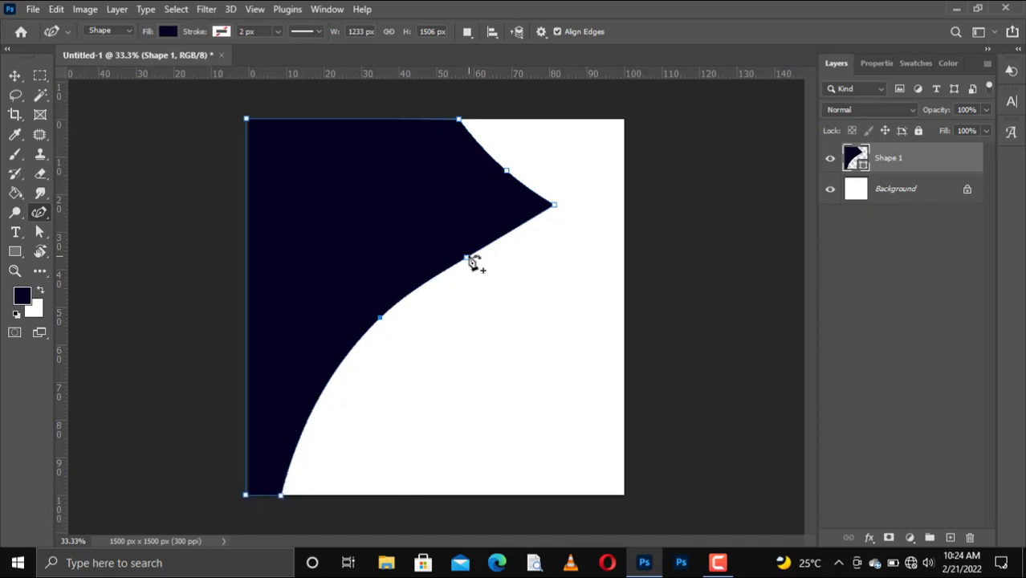
left_click_drag(474, 263, 484, 262)
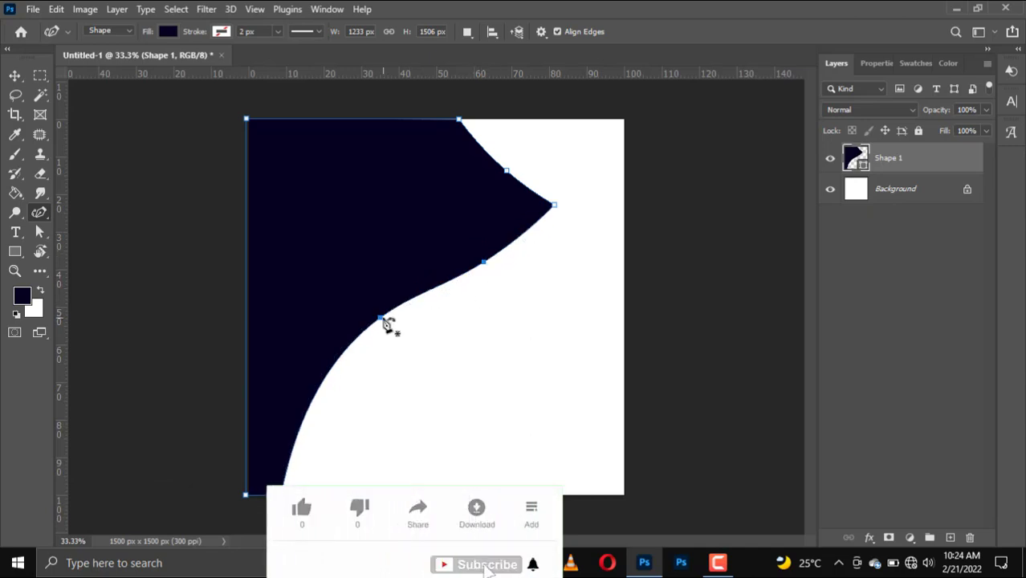
left_click_drag(382, 320, 386, 328)
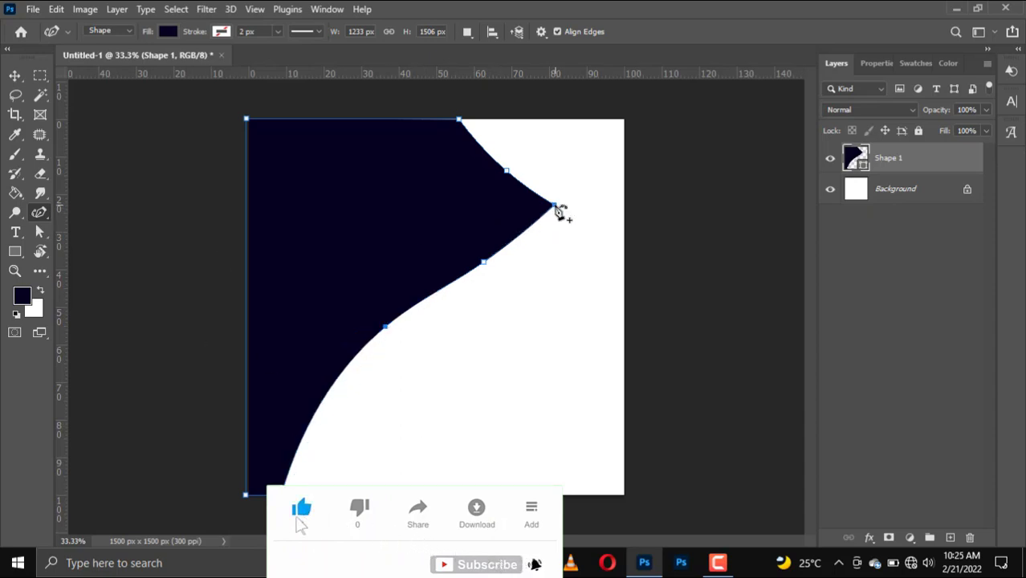
left_click_drag(556, 207, 576, 203)
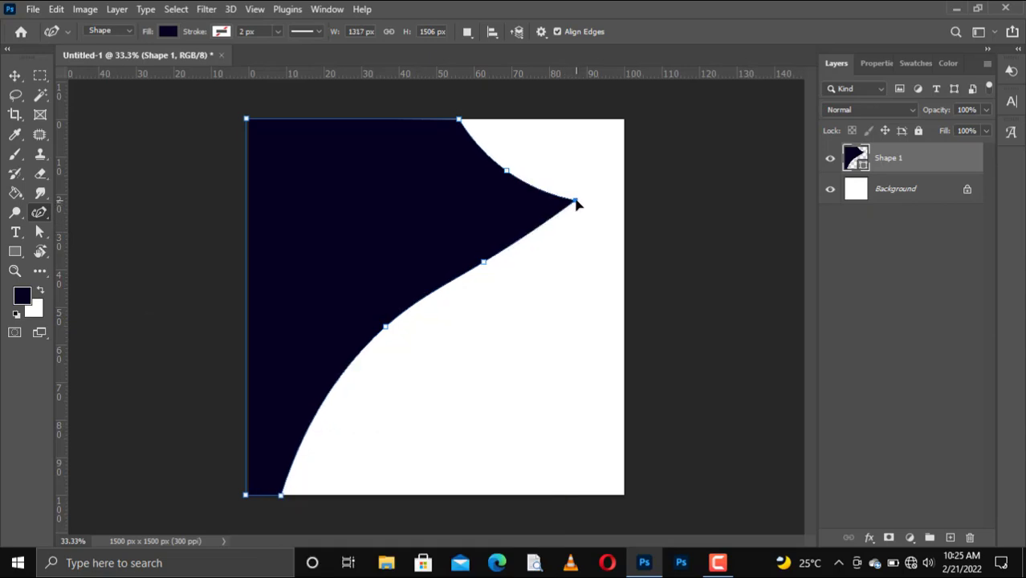
left_click(484, 262)
left_click_drag(490, 266, 482, 253)
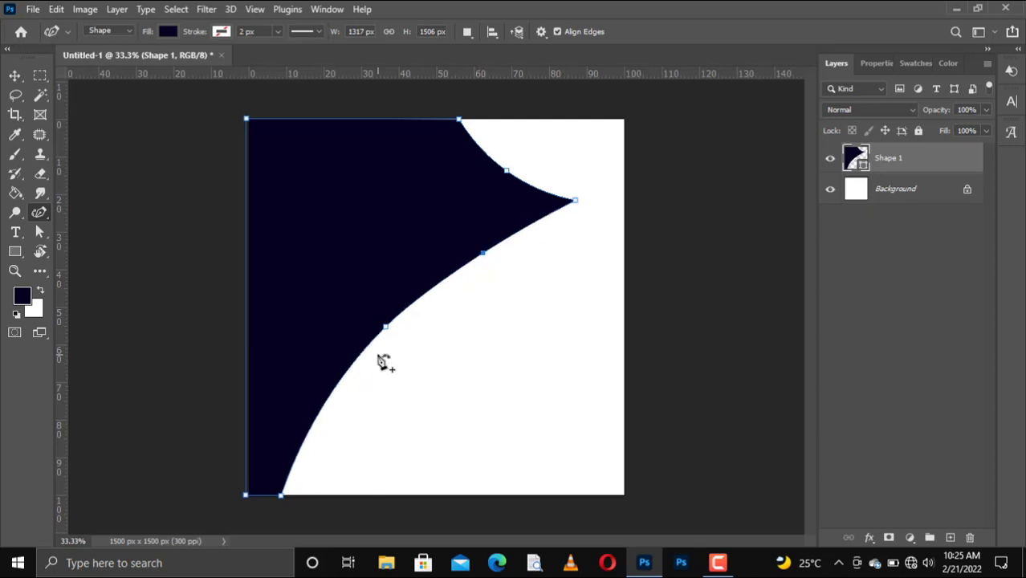
left_click(14, 75)
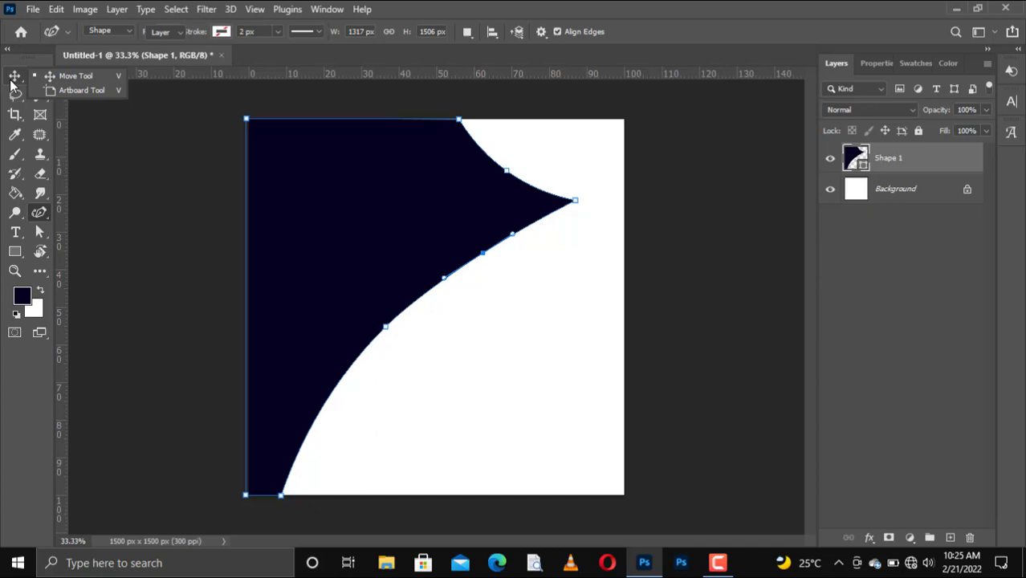
Draw a navy circle, Ellipse 1, about 639 × 651 px near the canvas centre.
left_click(473, 351)
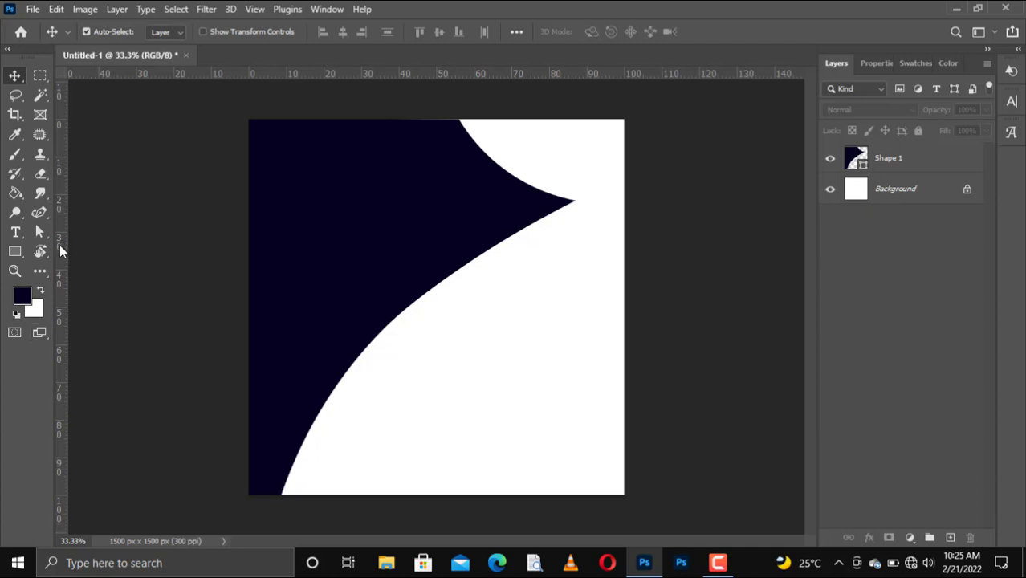
left_click(41, 213)
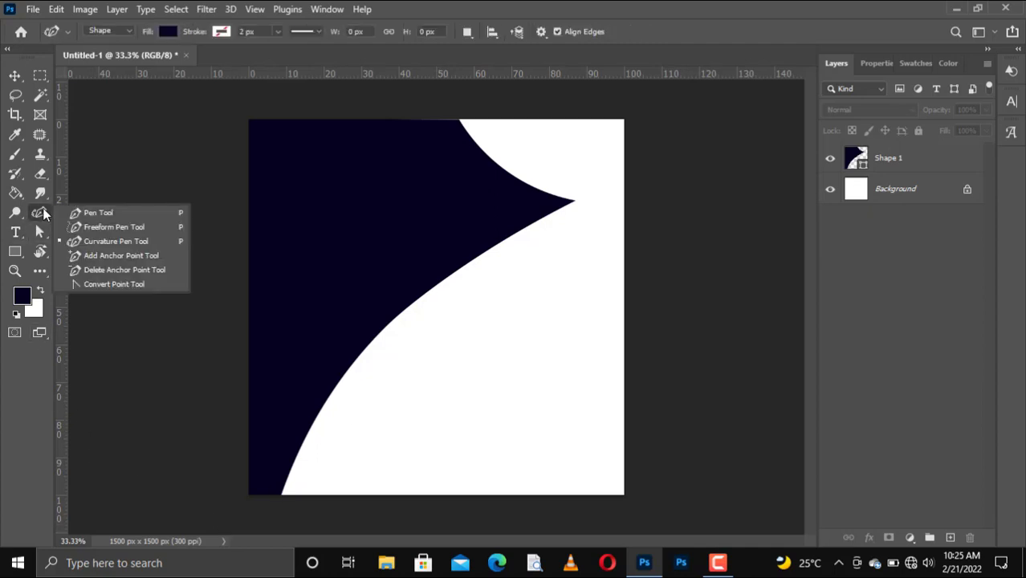
left_click(16, 257)
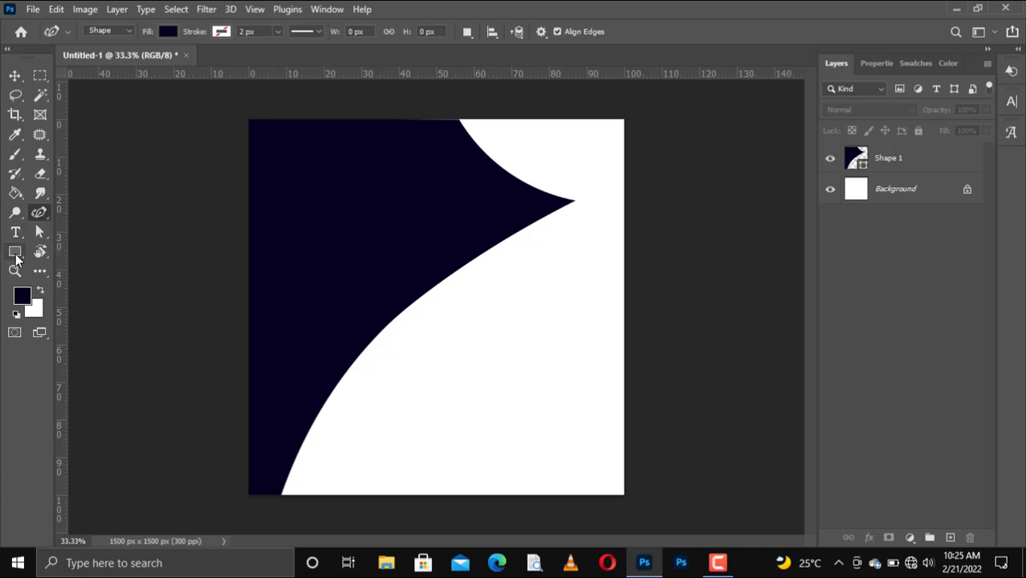
left_click(16, 257)
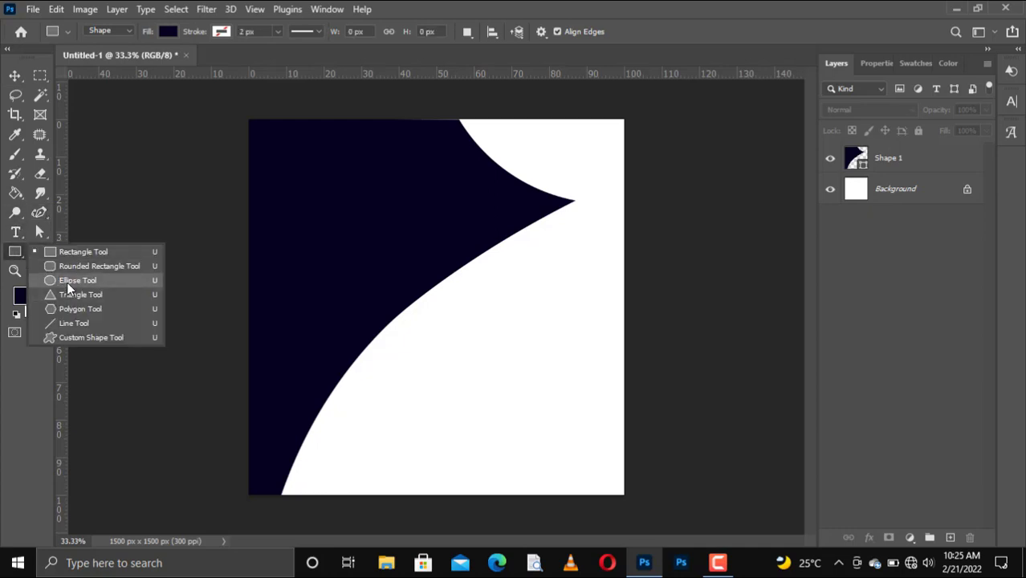
key("Escape")
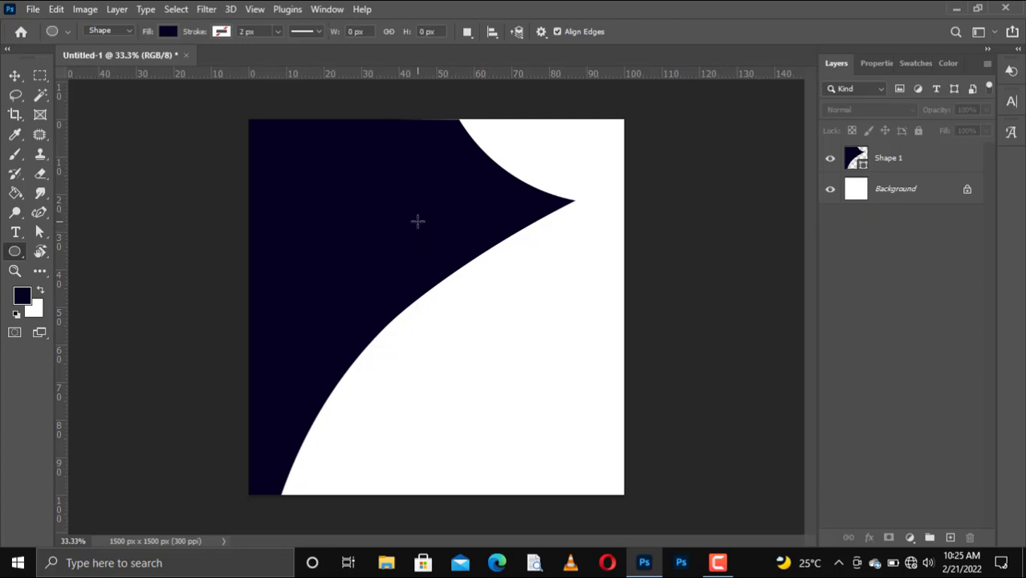
left_click_drag(470, 274, 566, 377)
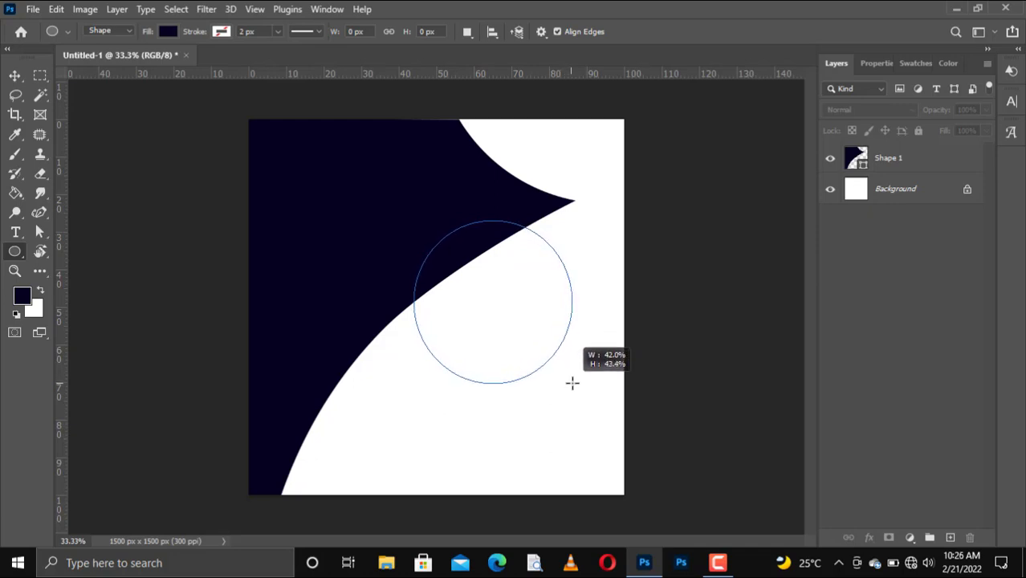
left_click_drag(567, 377, 572, 383)
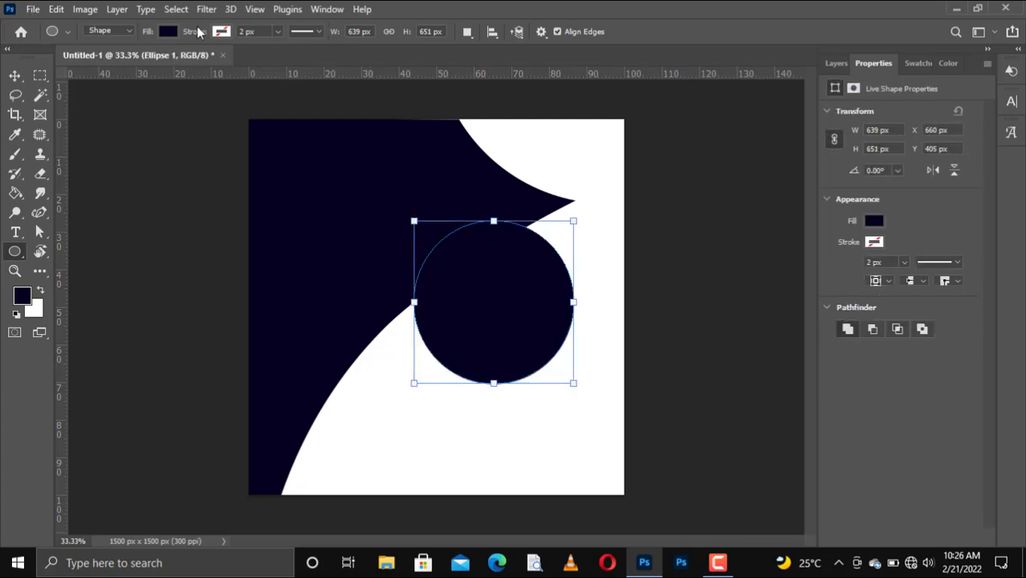
Give the circle a 19 px orange outline and move it up and left.
left_click(221, 33)
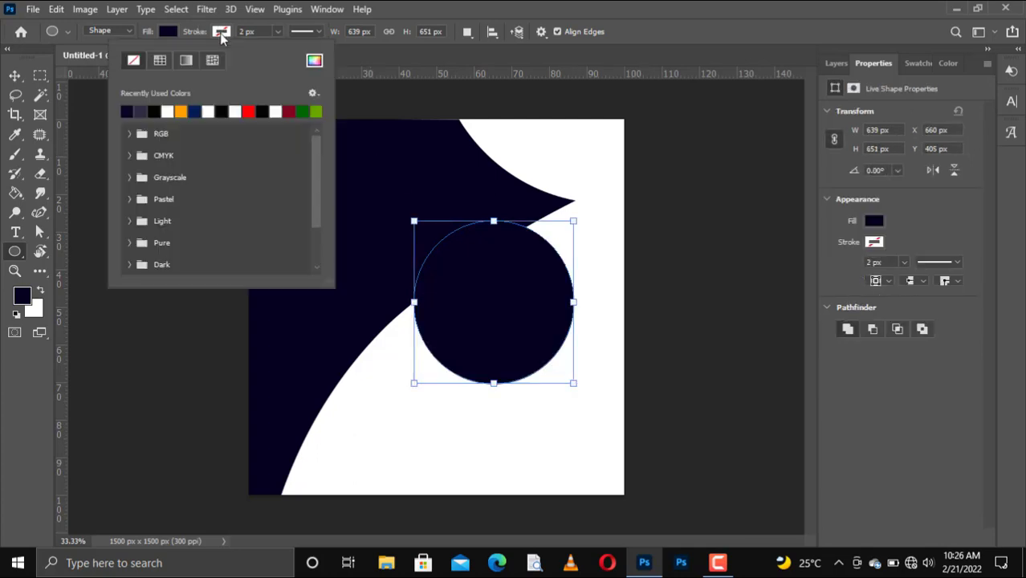
left_click(183, 110)
left_click_drag(201, 32, 216, 37)
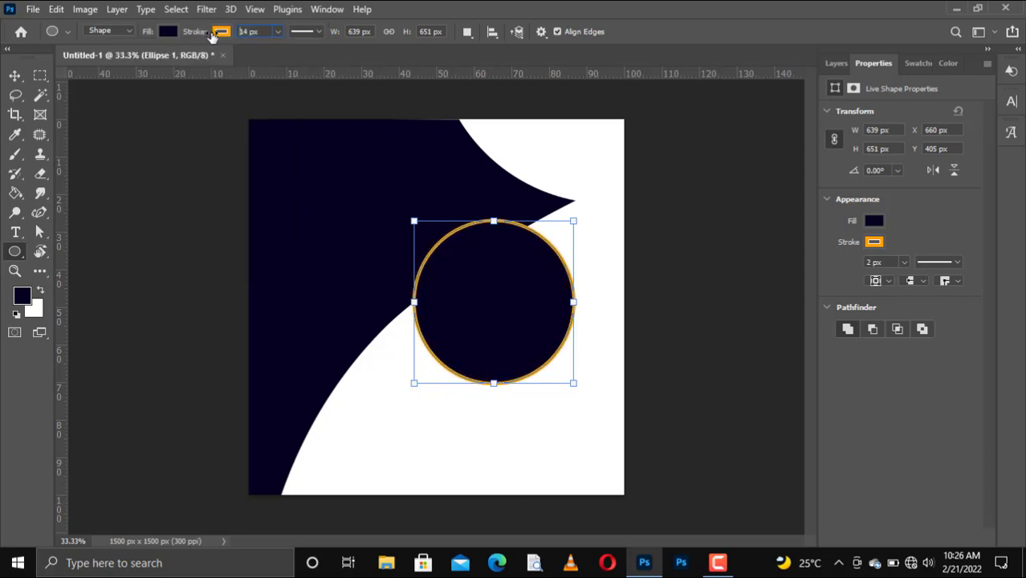
left_click(22, 76)
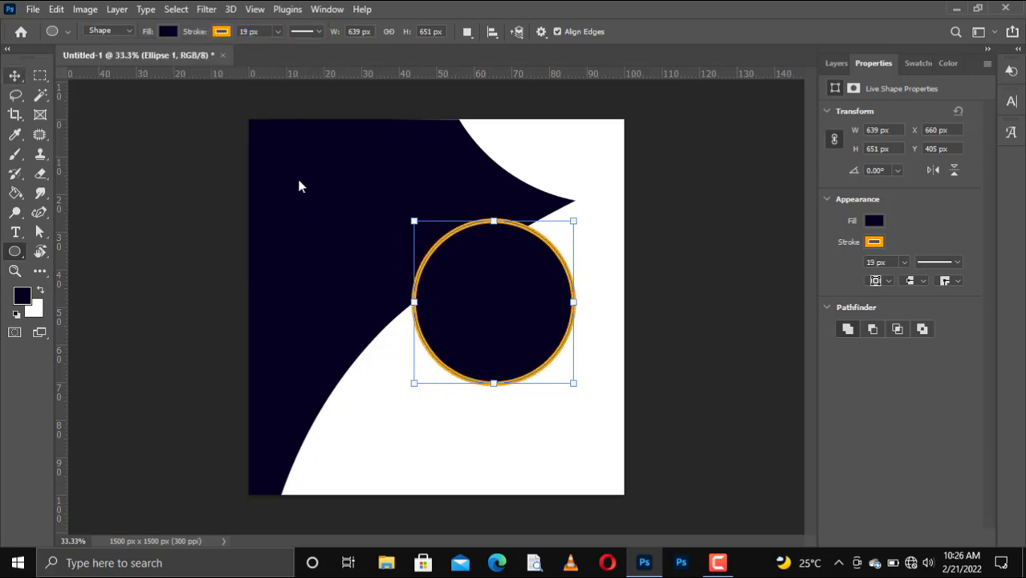
left_click_drag(485, 299, 463, 287)
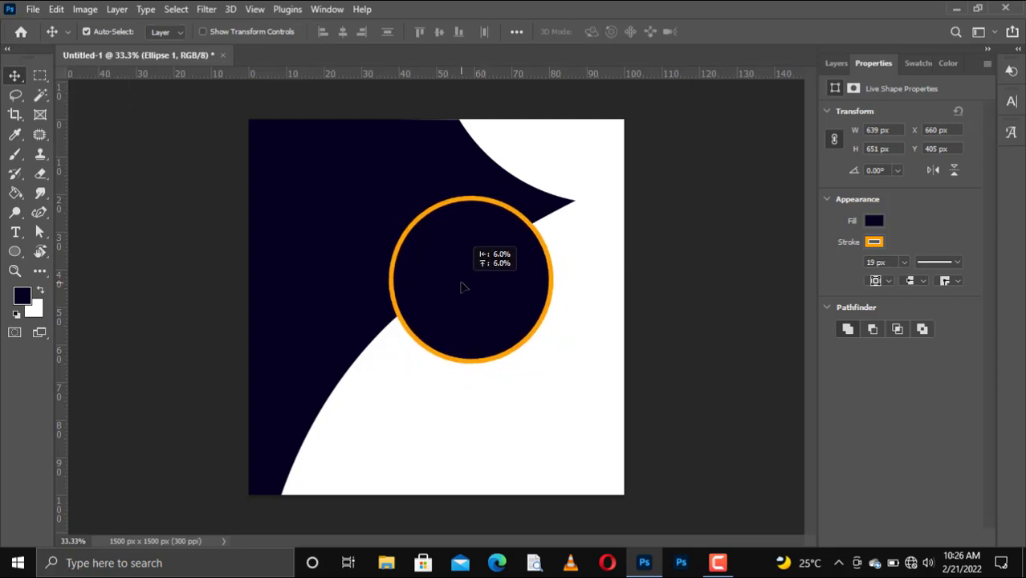
left_click_drag(462, 286, 456, 288)
key("ctrl")
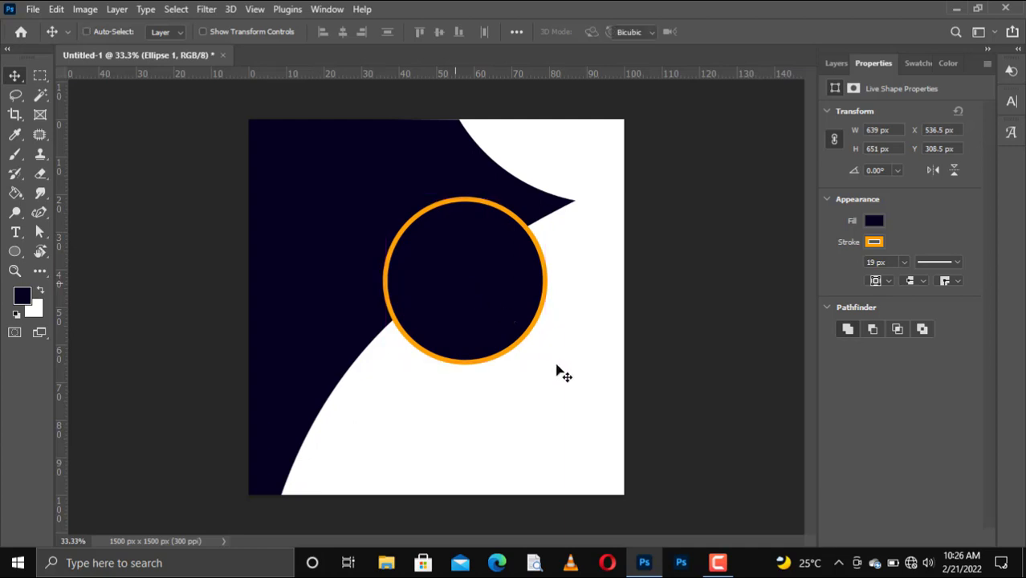
Enlarge the ringed circle to about 805 × 820 px, then select the Shape 1 layer.
key("ctrl+t")
left_click_drag(545, 362, 601, 411)
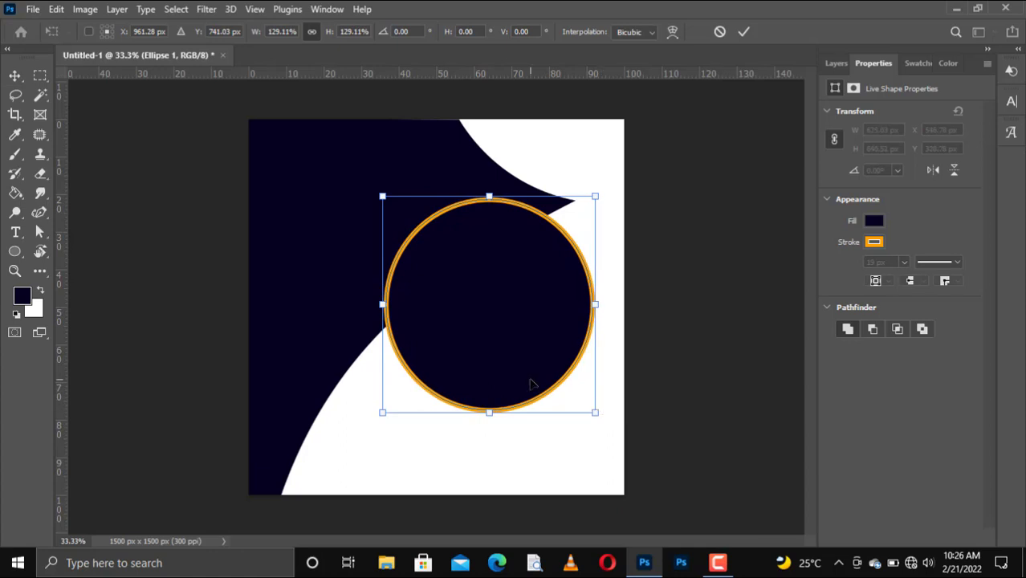
mouse_move(511, 377)
left_mouse_down()
mouse_move(492, 366)
mouse_move(500, 375)
left_mouse_up()
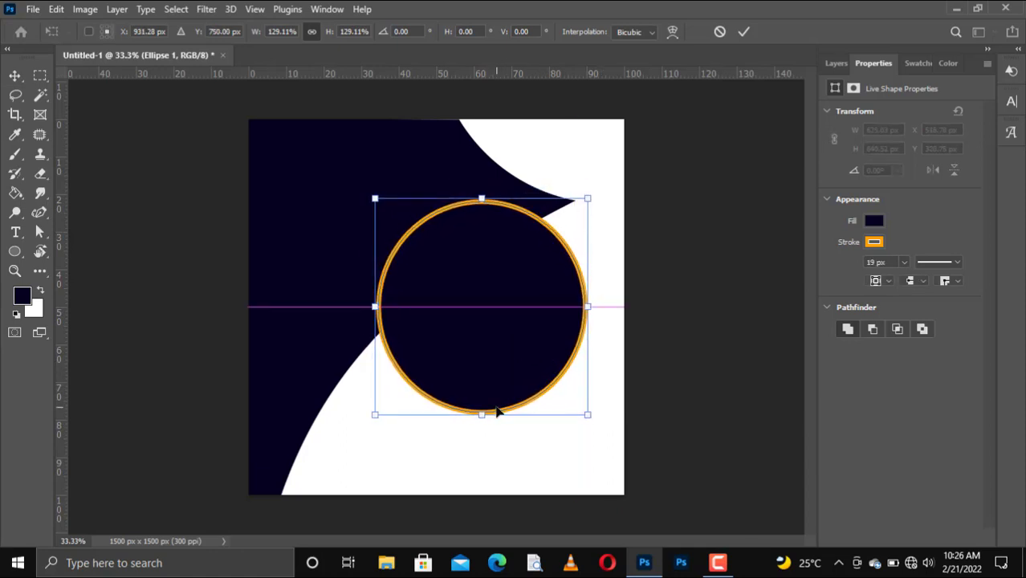
left_click_drag(486, 416, 485, 410)
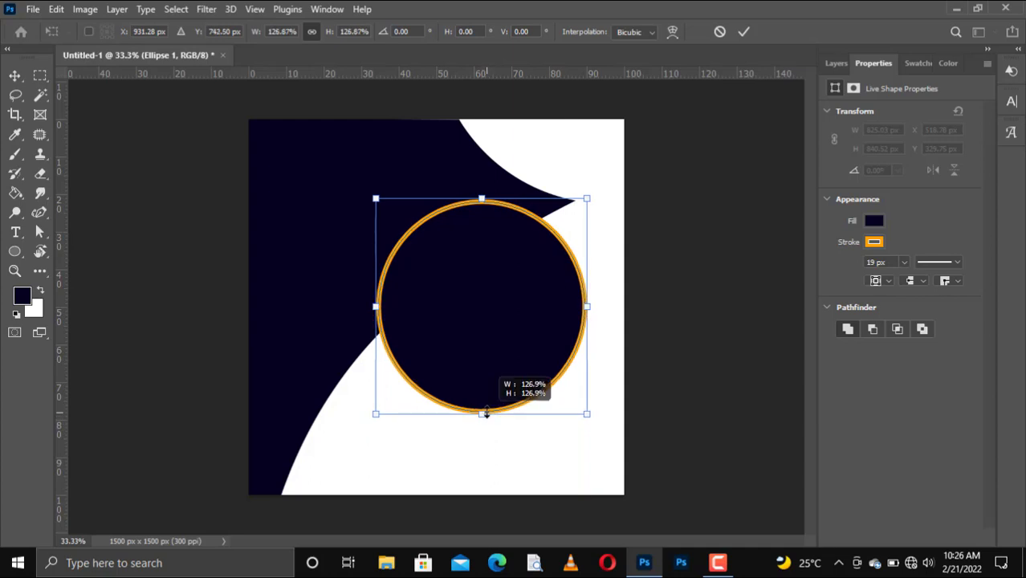
key("Return")
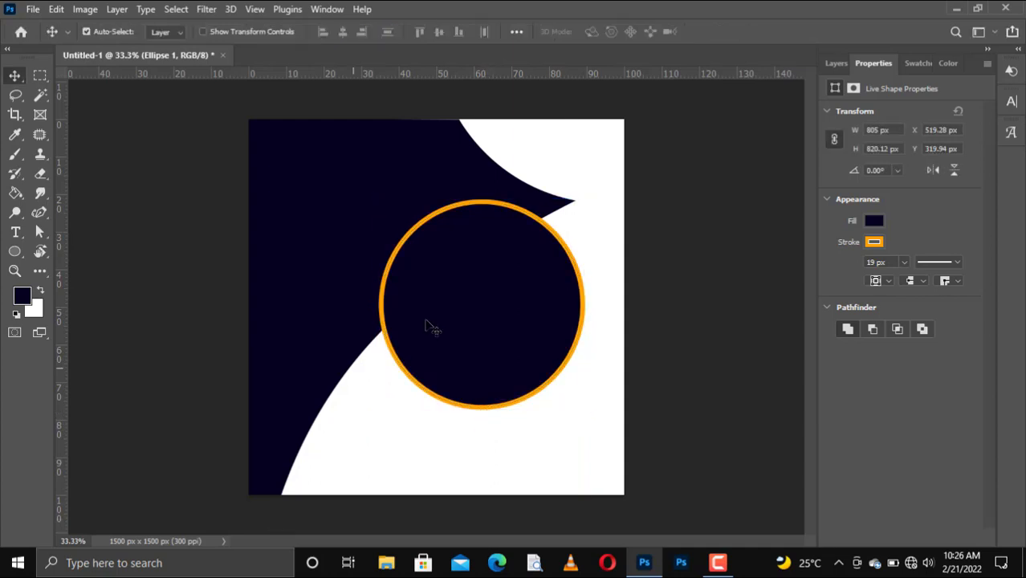
left_click(836, 63)
left_click(888, 188)
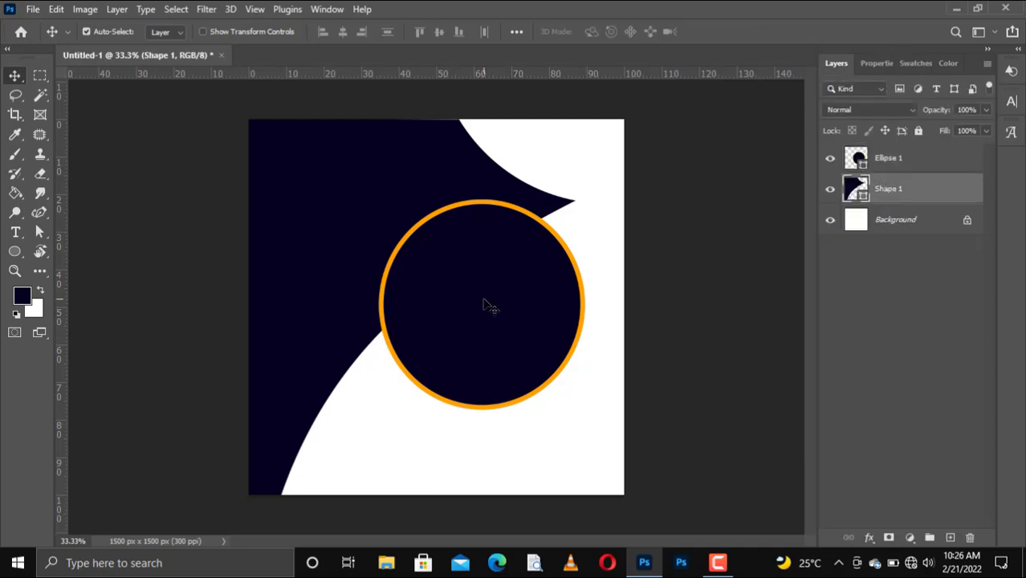
Draw a curved Shape 2 from the ringed circle's left edge to the bottom-left corner.
left_click_drag(35, 210, 76, 211)
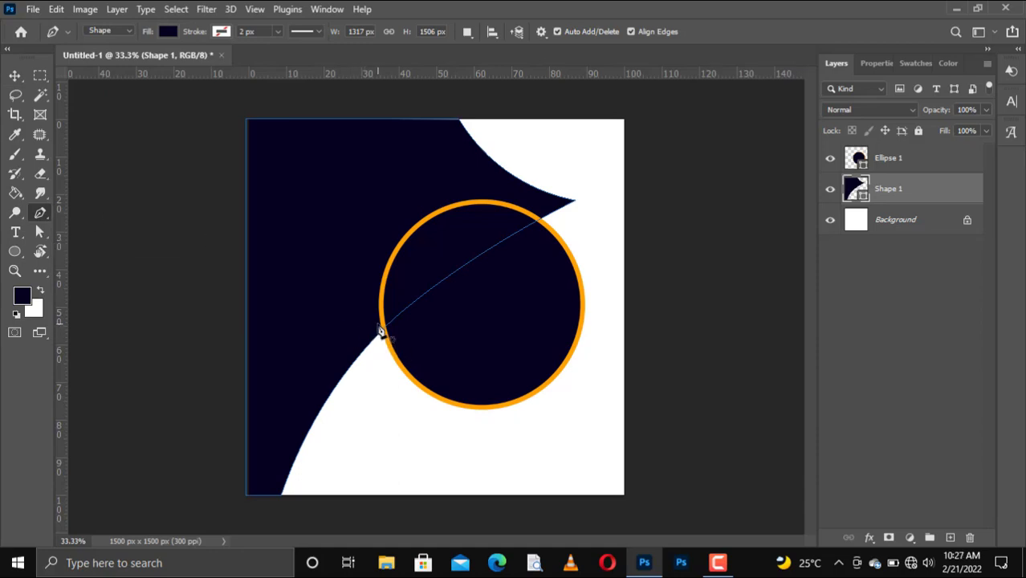
left_click(395, 300)
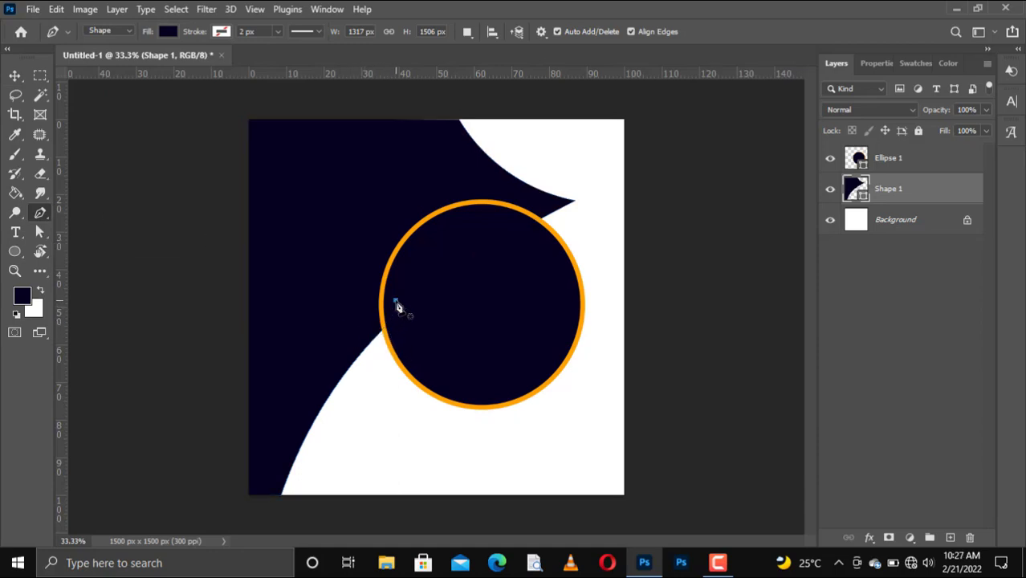
left_click(413, 359)
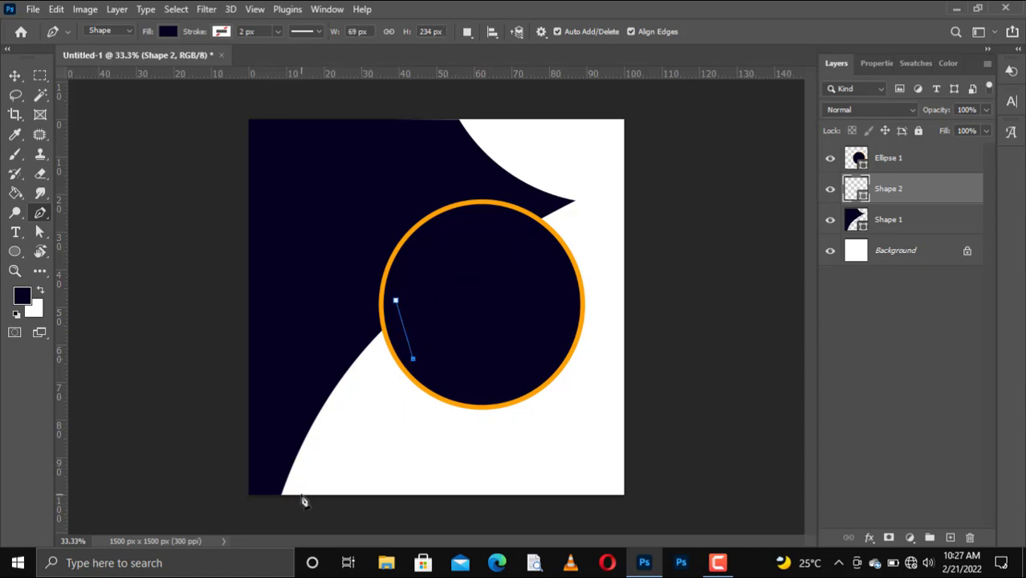
left_click_drag(300, 492, 297, 550)
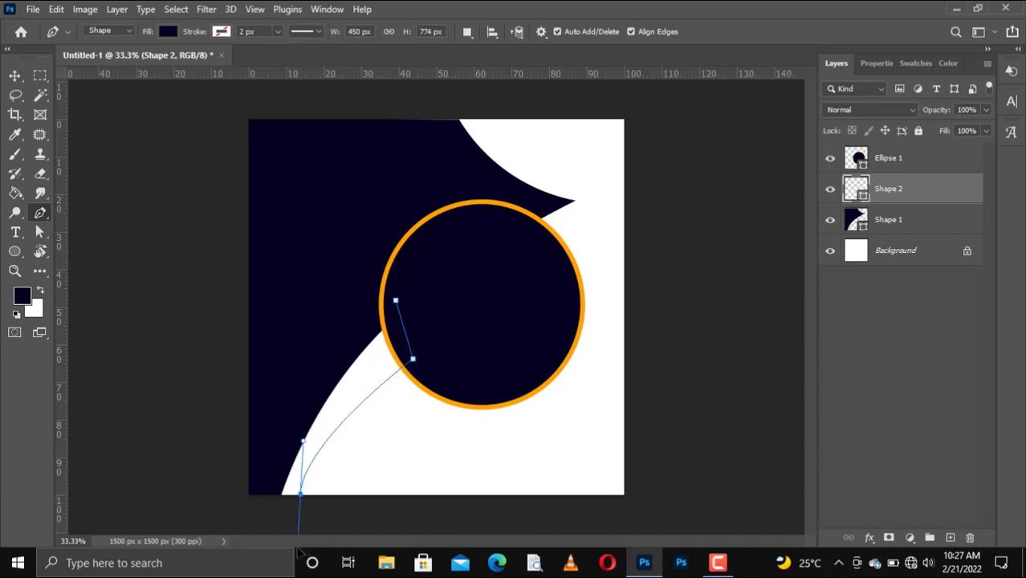
left_click(273, 494)
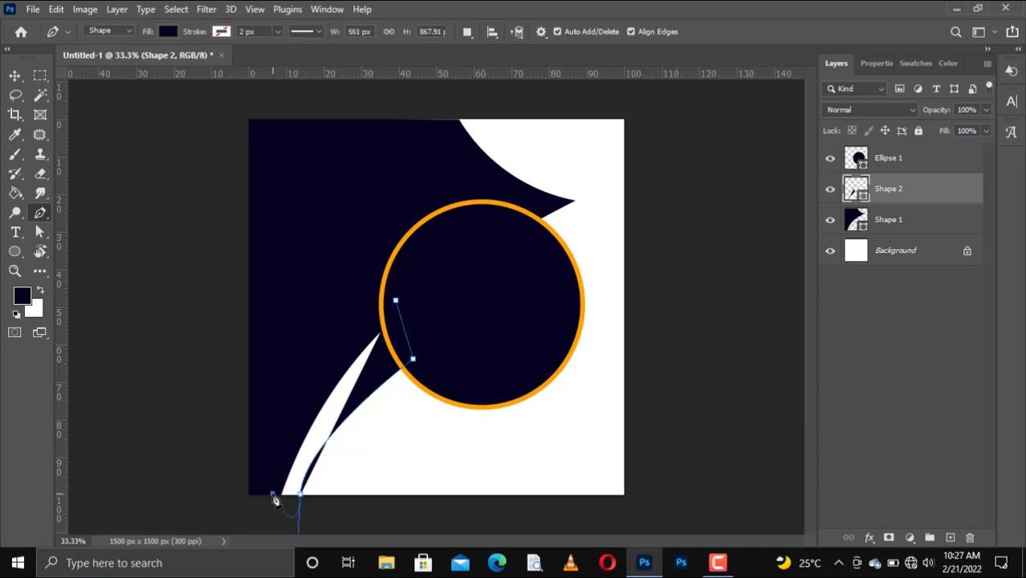
left_click_drag(396, 302, 440, 298)
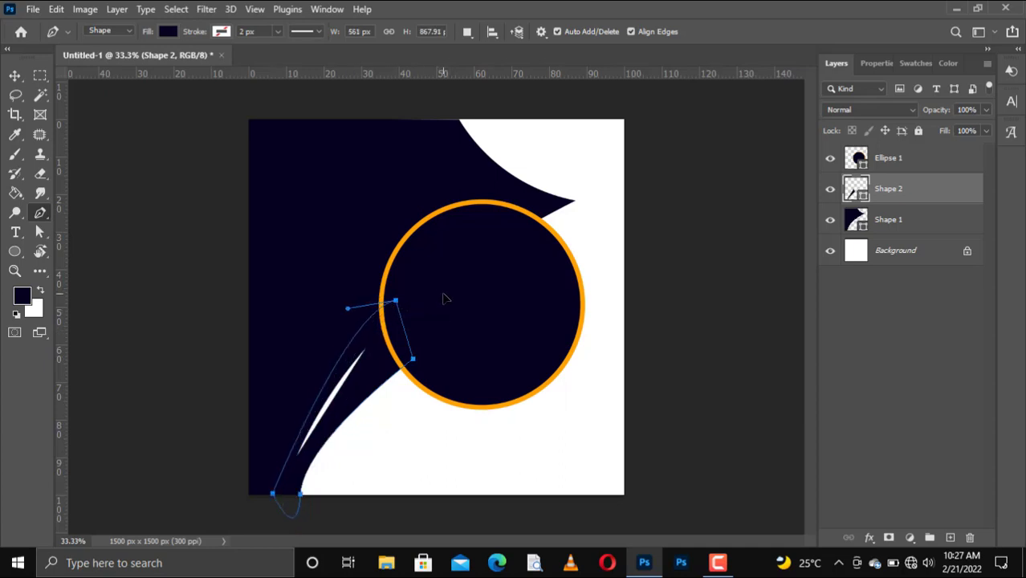
left_click(15, 76)
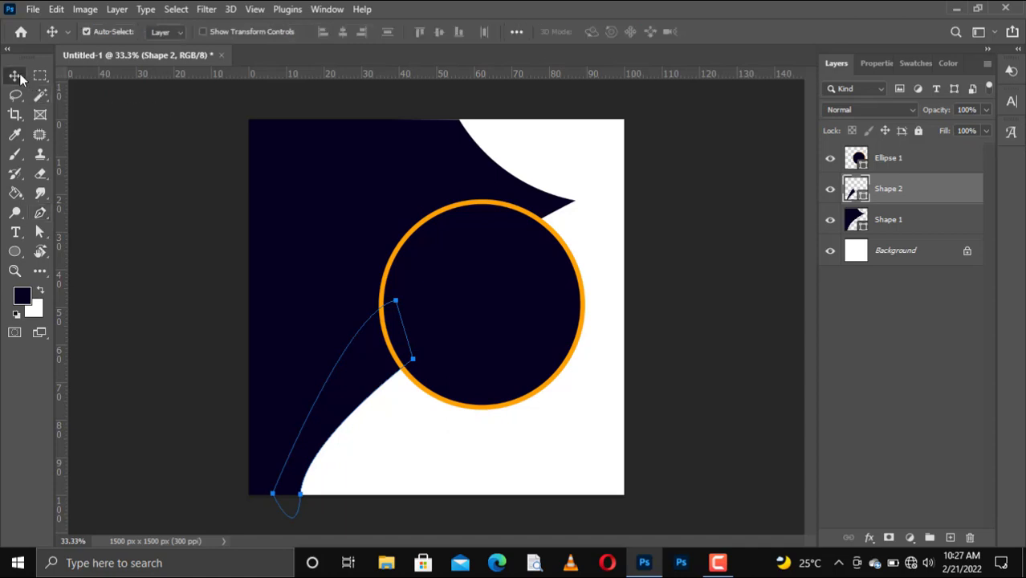
Move Shape 2 below Shape 1 and fill it orange.
left_click_drag(913, 205, 908, 233)
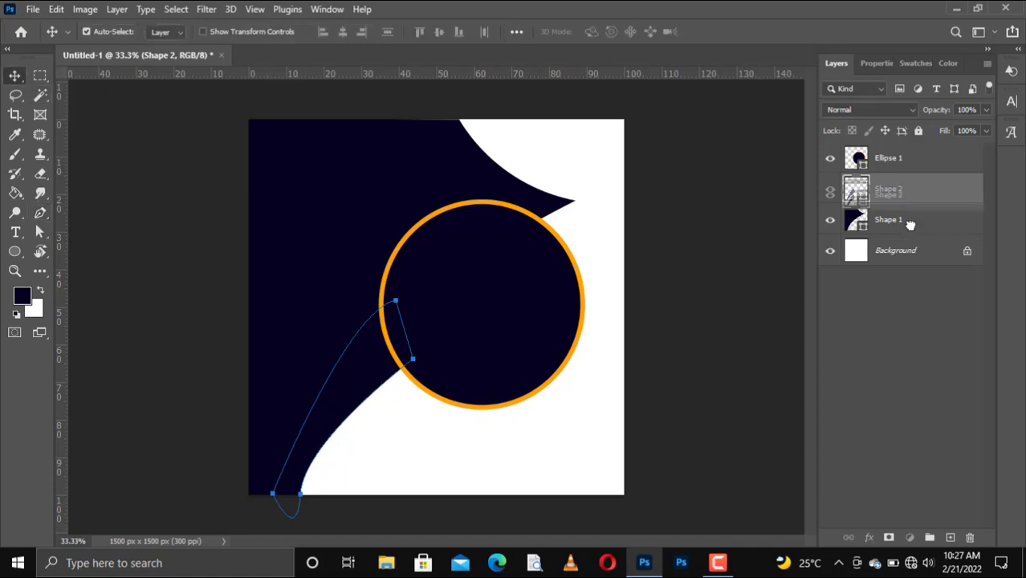
key("u")
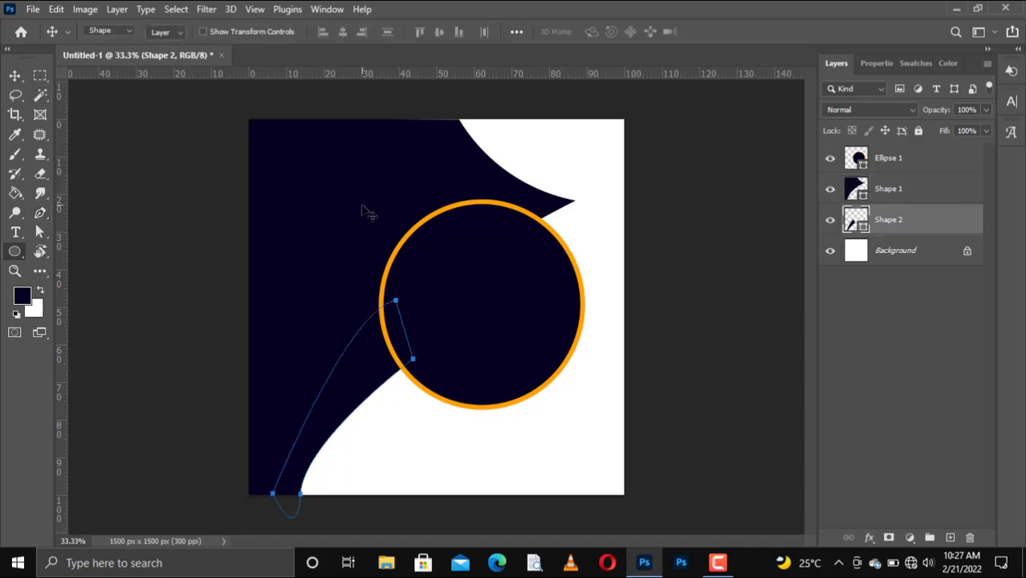
left_click(168, 32)
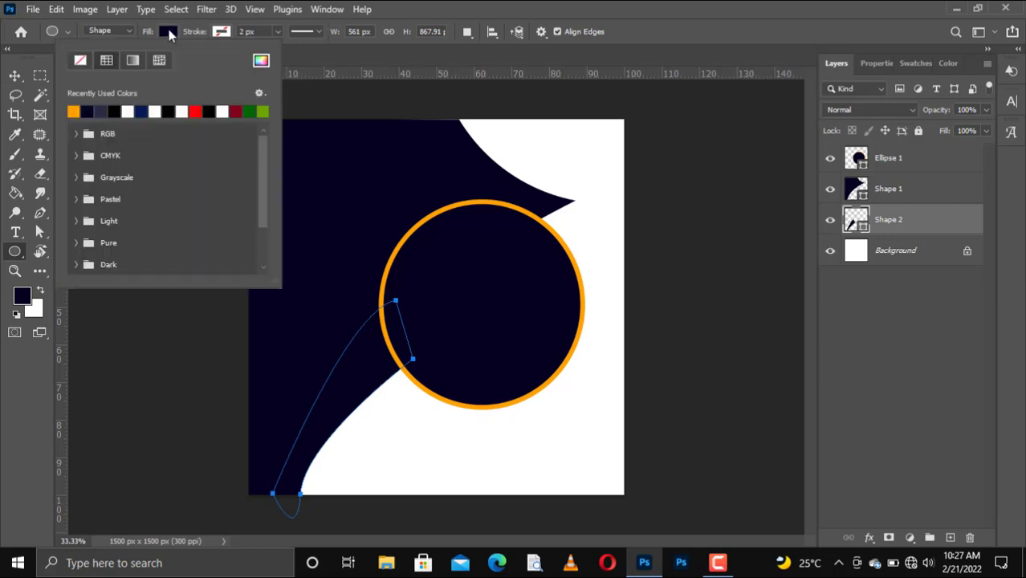
left_click(73, 112)
left_click(15, 78)
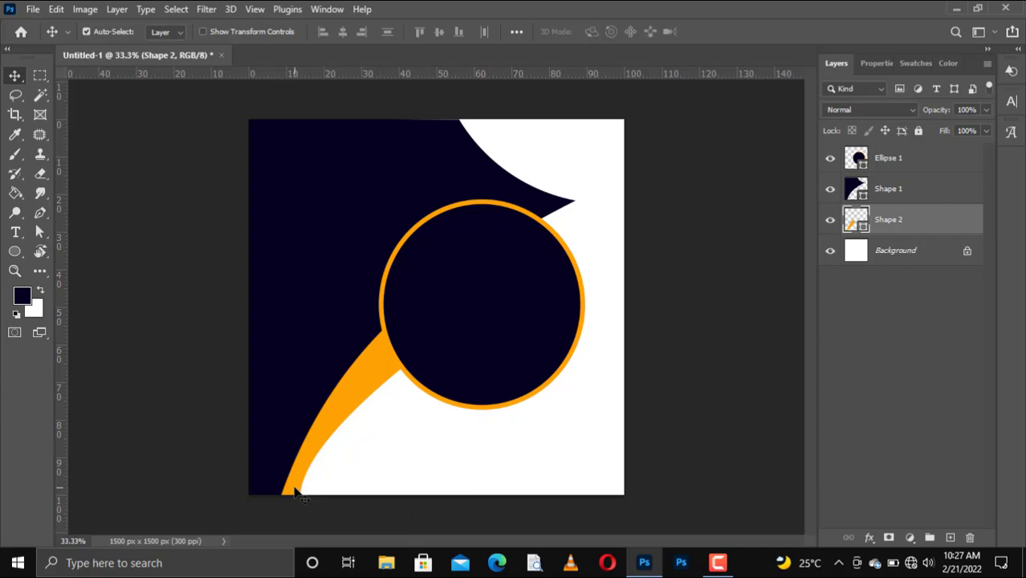
Drag Shape 2's anchors to narrow it into a tapering orange swoosh.
key("p")
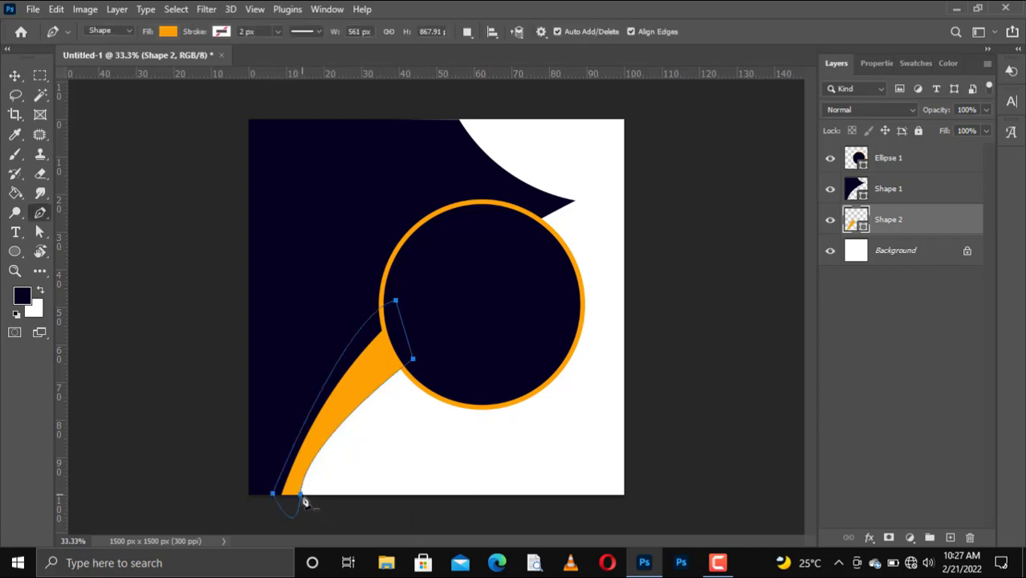
left_click_drag(304, 498, 297, 532)
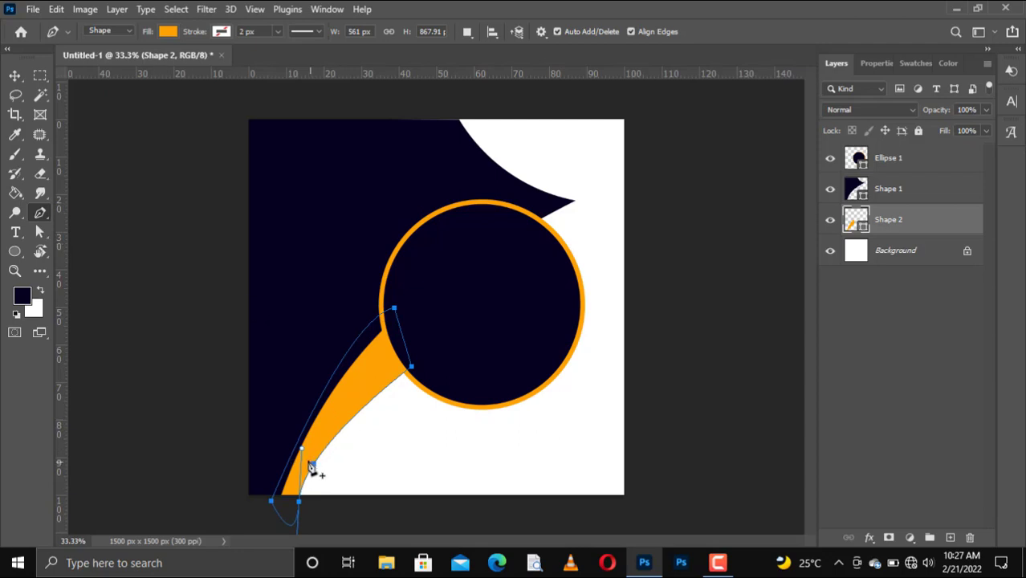
left_click_drag(301, 450, 320, 450)
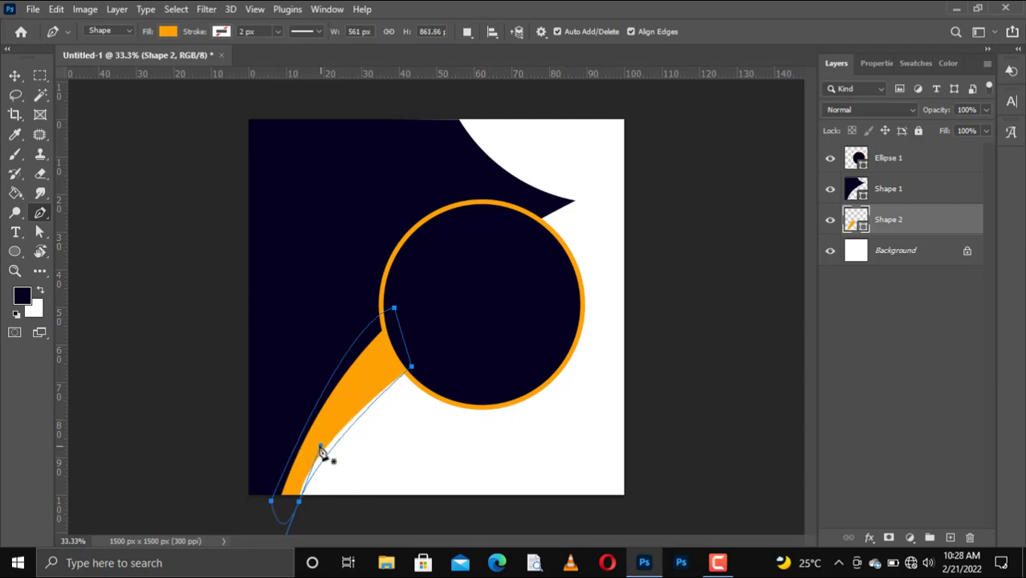
left_click_drag(322, 454, 327, 457)
left_click(16, 75)
left_click(446, 439)
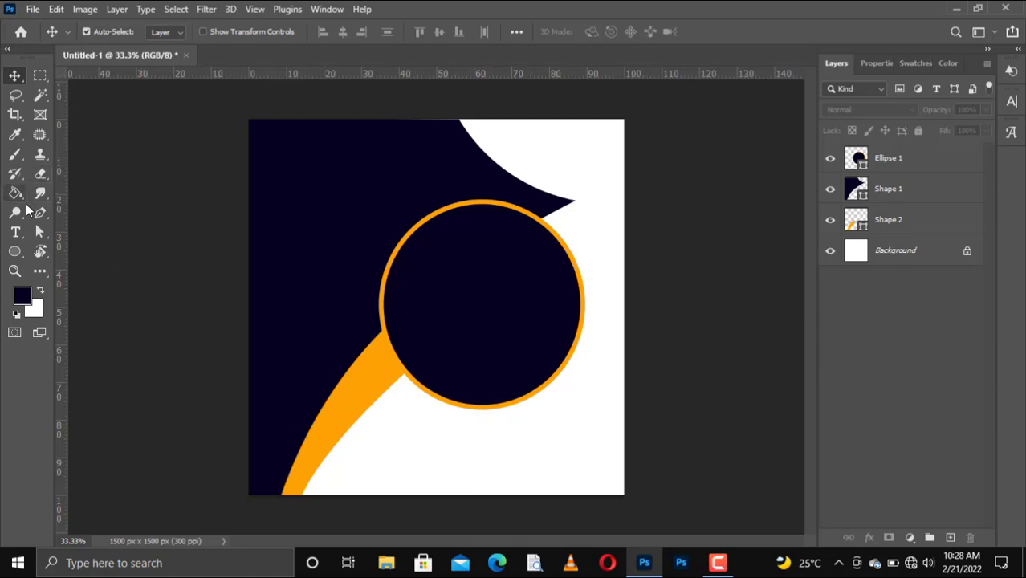
Draw a small navy circle, Ellipse 2 (314 × 294 px), at the ringed circle's lower left.
left_click(10, 254)
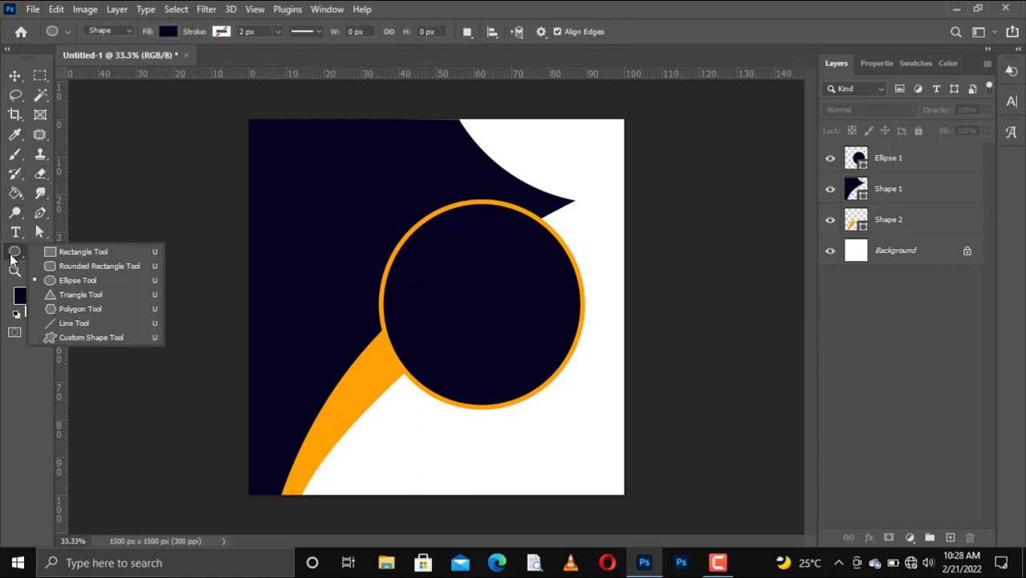
left_click(72, 282)
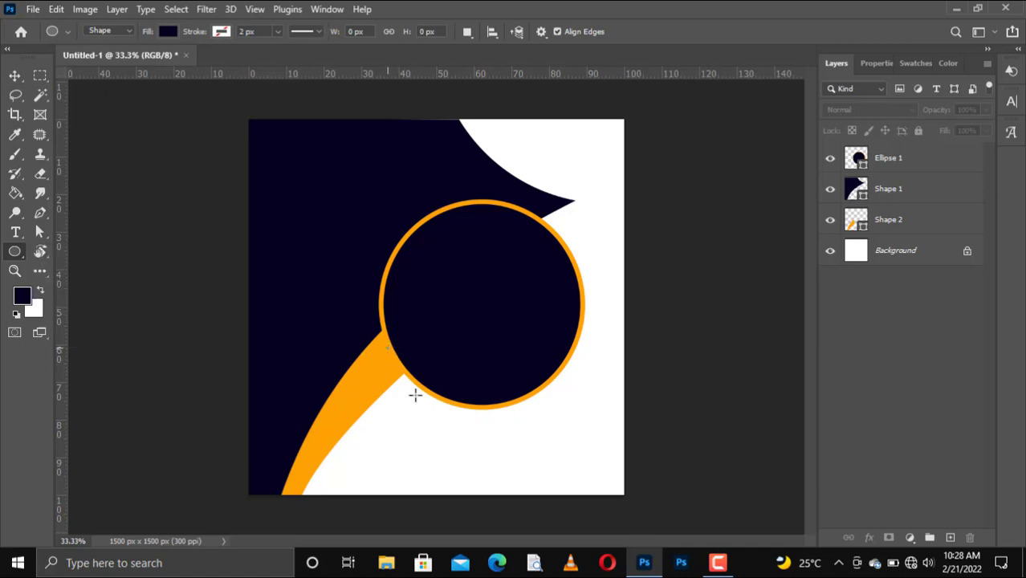
left_click_drag(415, 394, 447, 407)
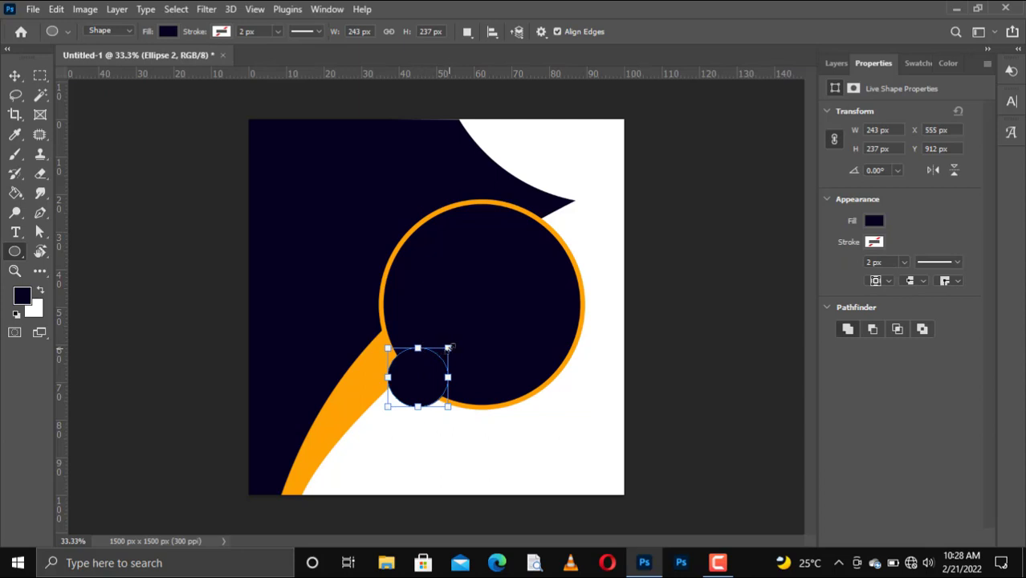
left_click_drag(448, 348, 458, 342)
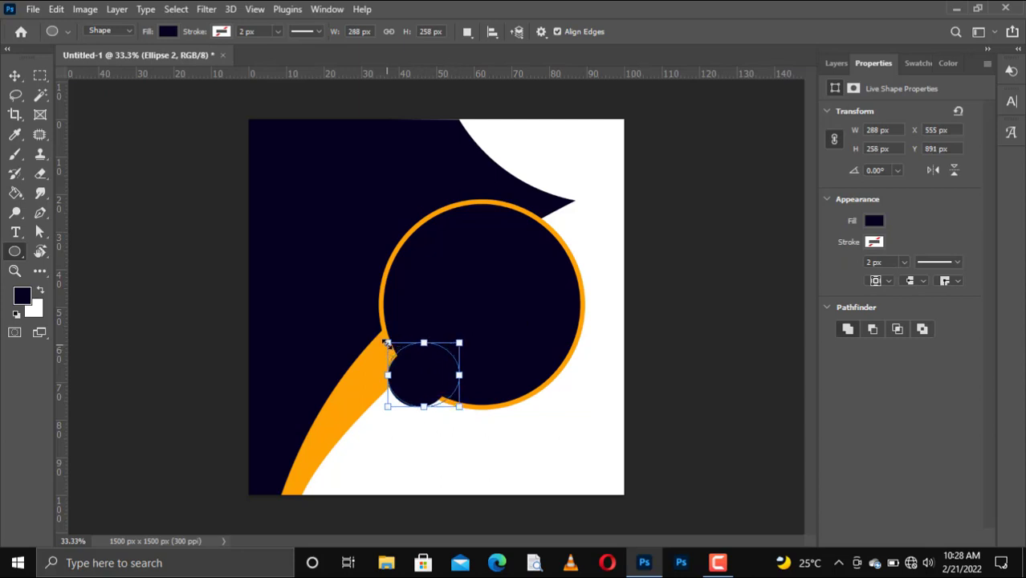
left_click_drag(387, 343, 381, 335)
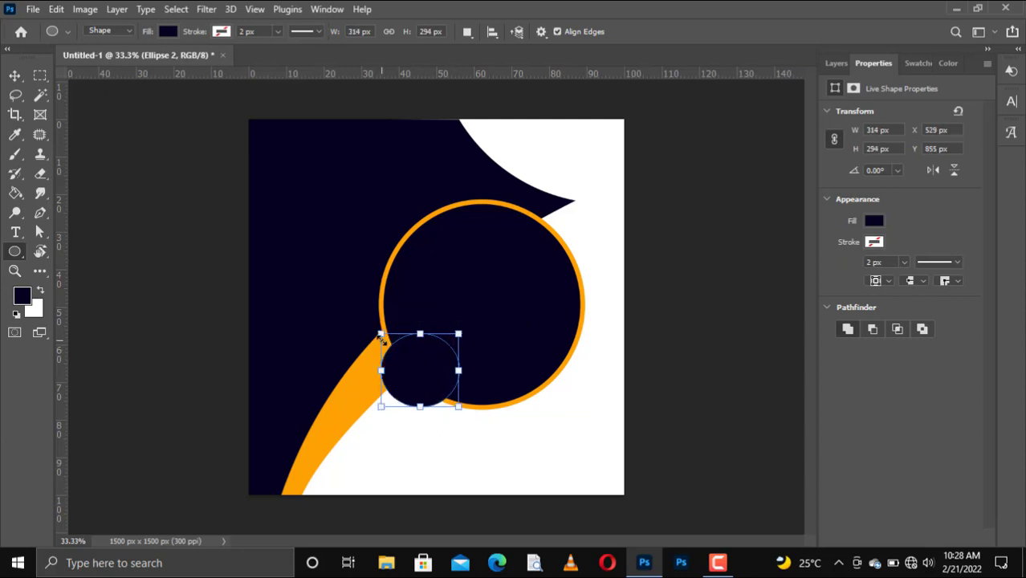
key("v")
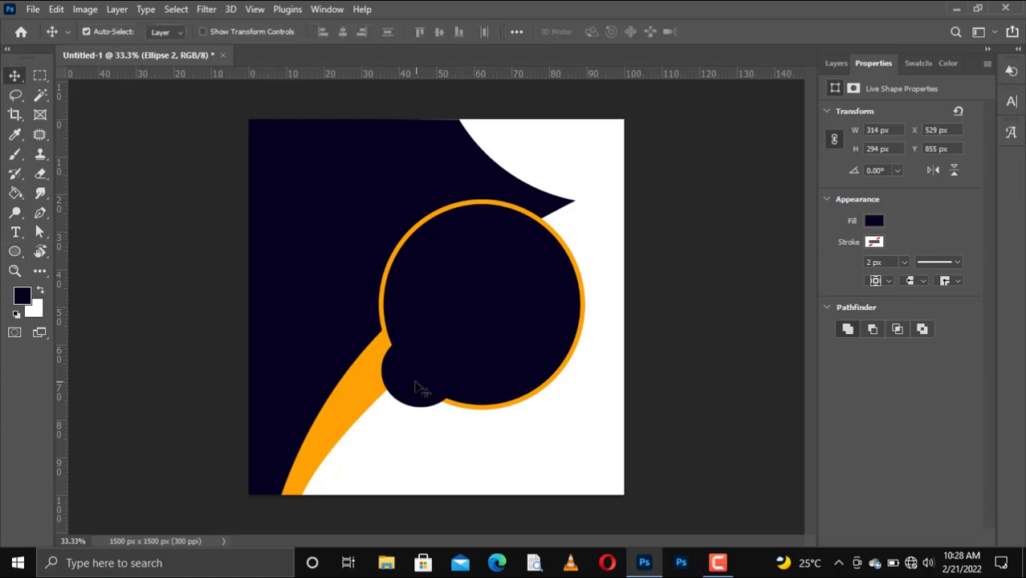
left_click_drag(417, 387, 403, 391)
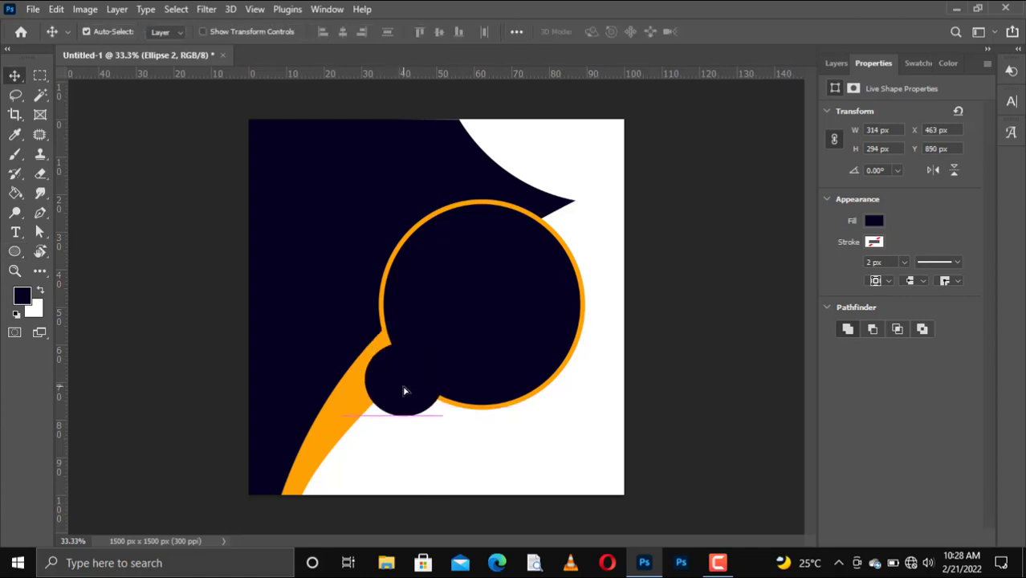
key("Up")
key("Up")
key("Up")
left_click(837, 64)
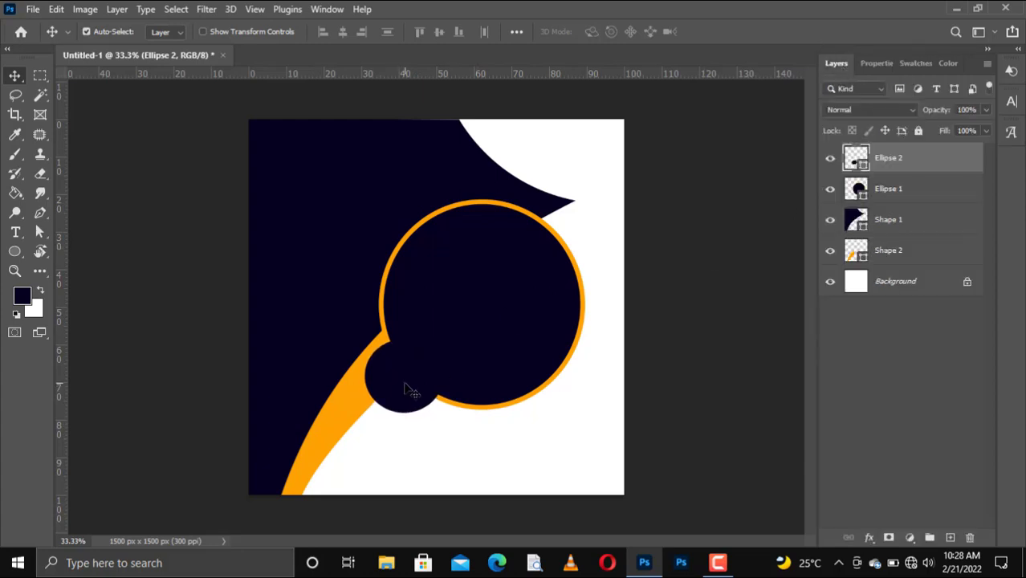
Duplicate Ellipse 2 and fill the copy white.
left_click_drag(902, 164, 949, 537)
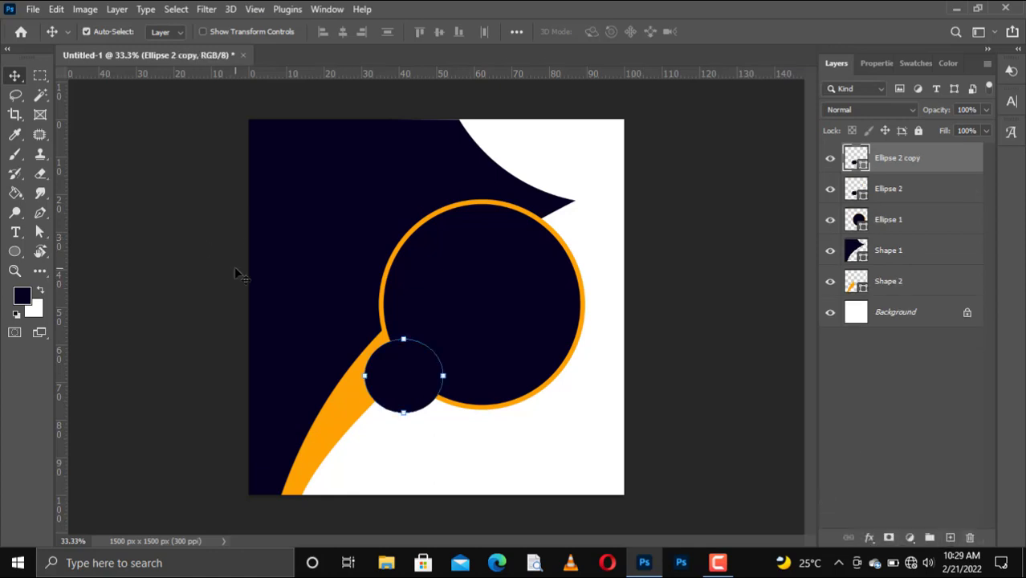
left_click(14, 251)
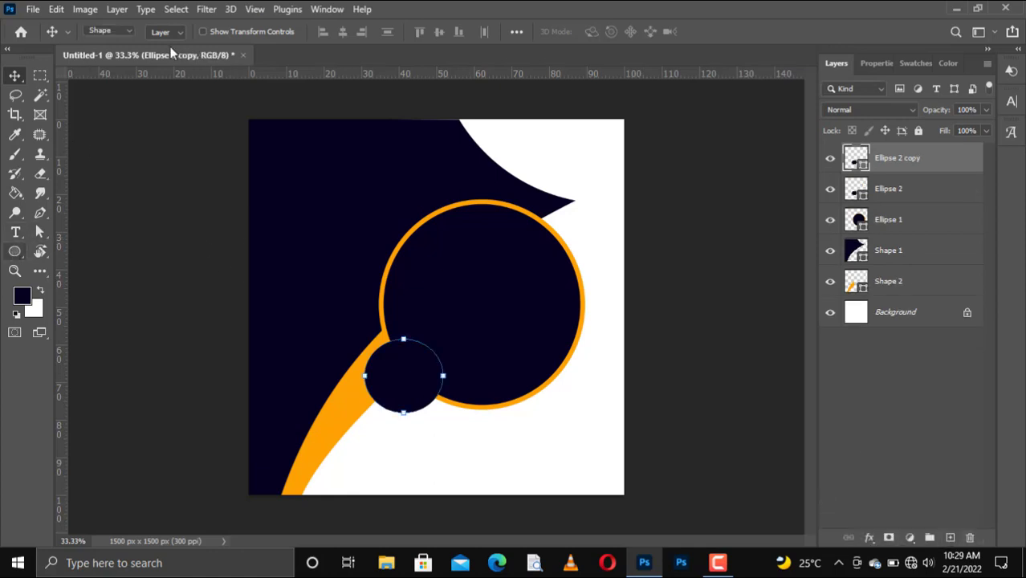
left_click(167, 32)
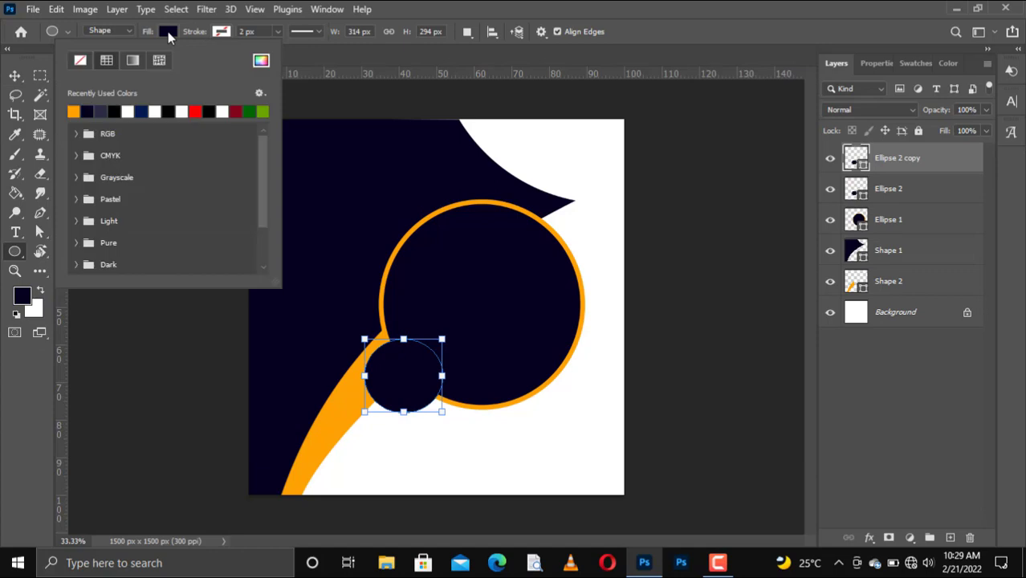
left_click(128, 111)
left_click(14, 76)
Shrink the white copy to about 83% so a navy ring shows around it.
left_click(14, 76)
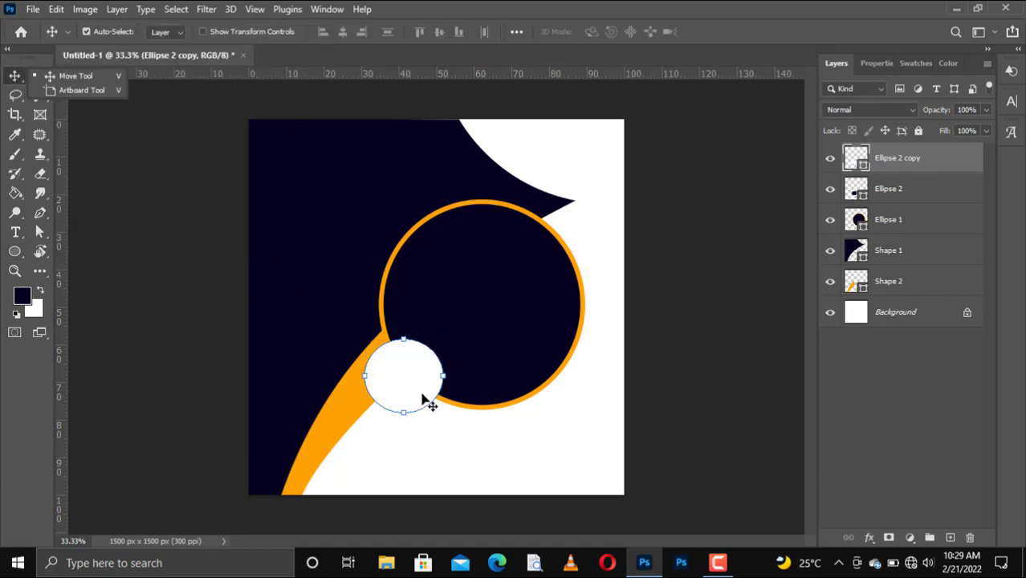
key("ctrl+t")
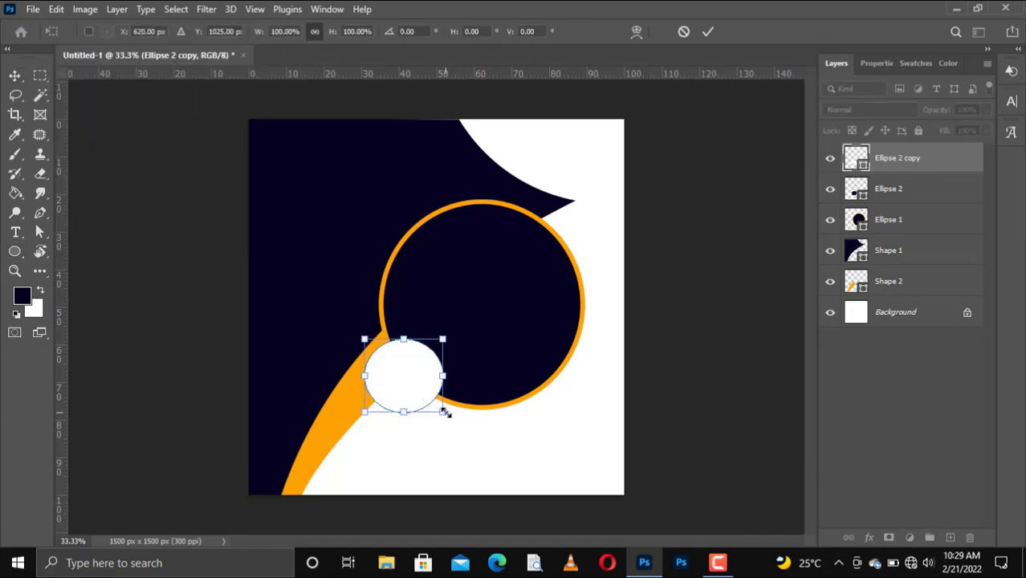
left_click_drag(444, 412, 439, 408)
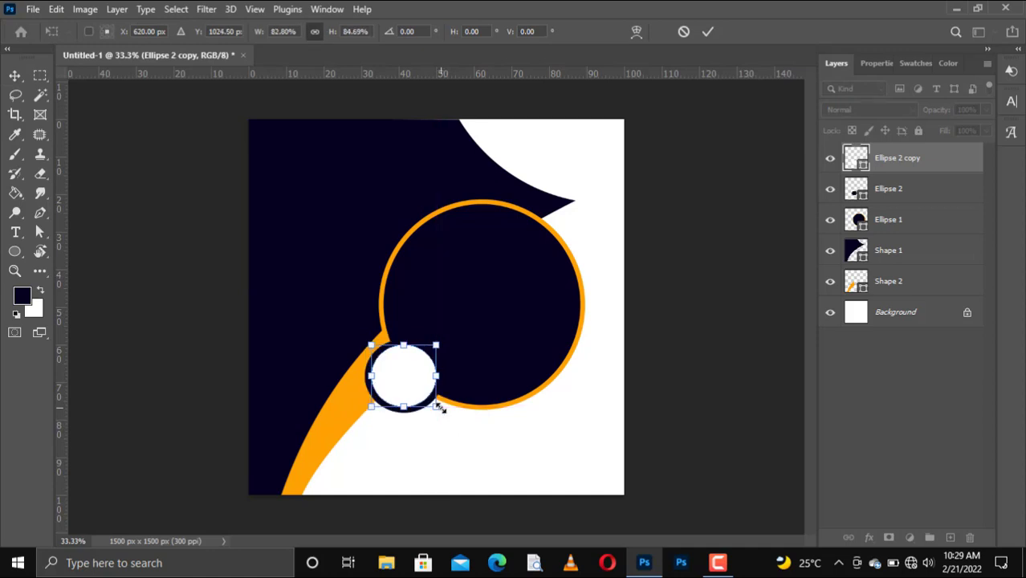
left_click(706, 33)
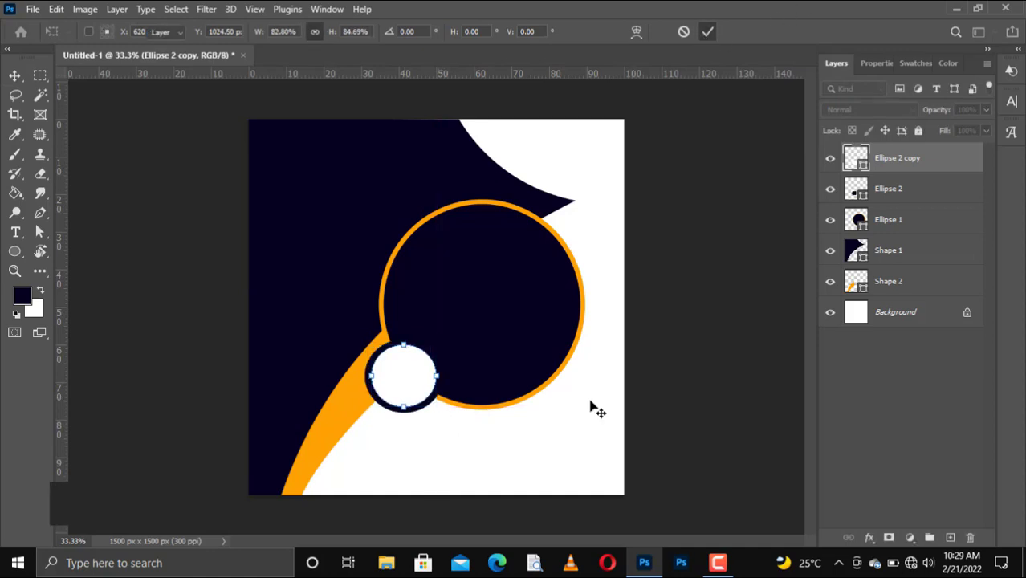
Rasterize the Ellipse 2 layer and hide the white circle copy.
left_click(893, 190)
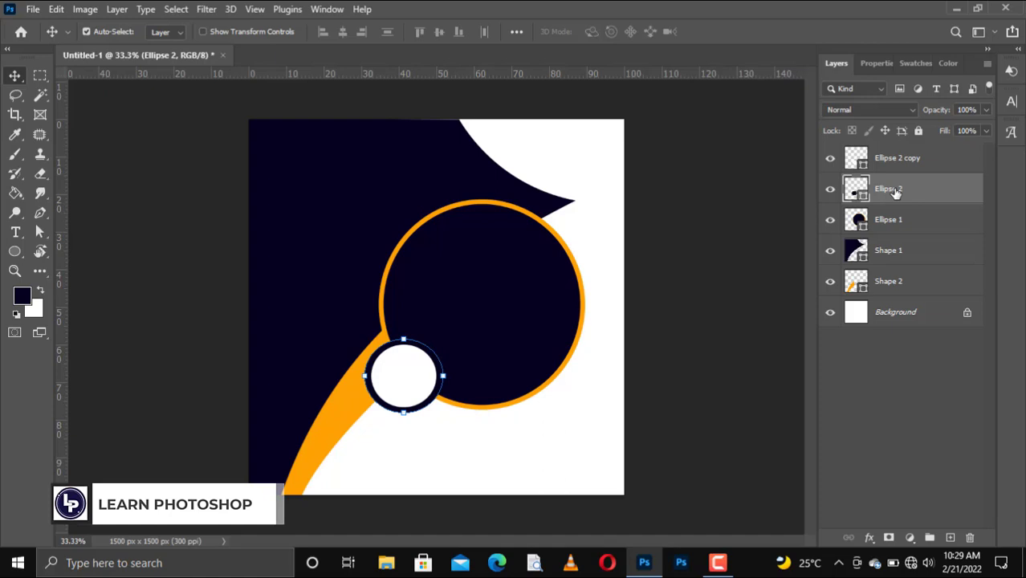
right_click(895, 193)
left_click(770, 232)
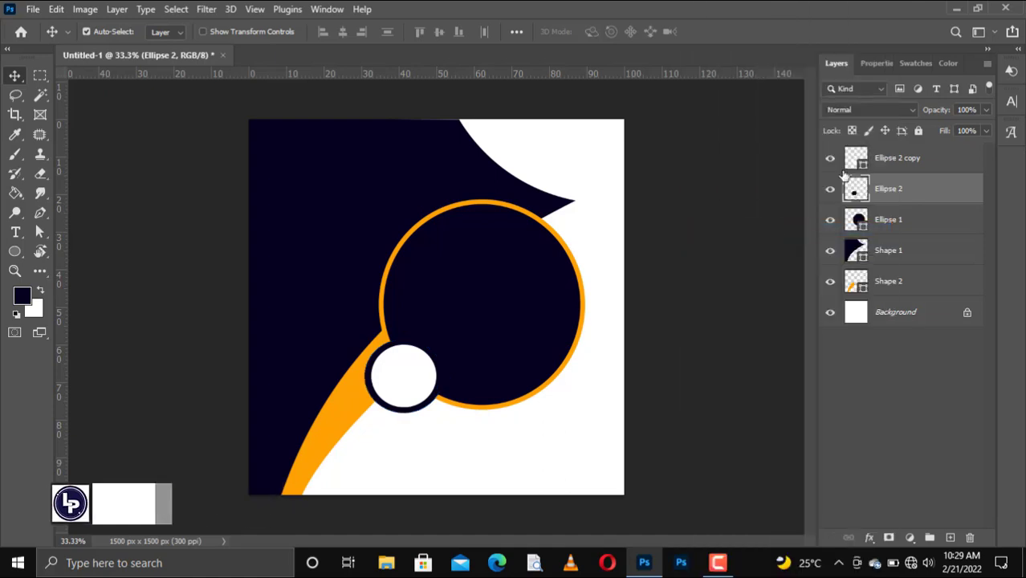
left_click(830, 158)
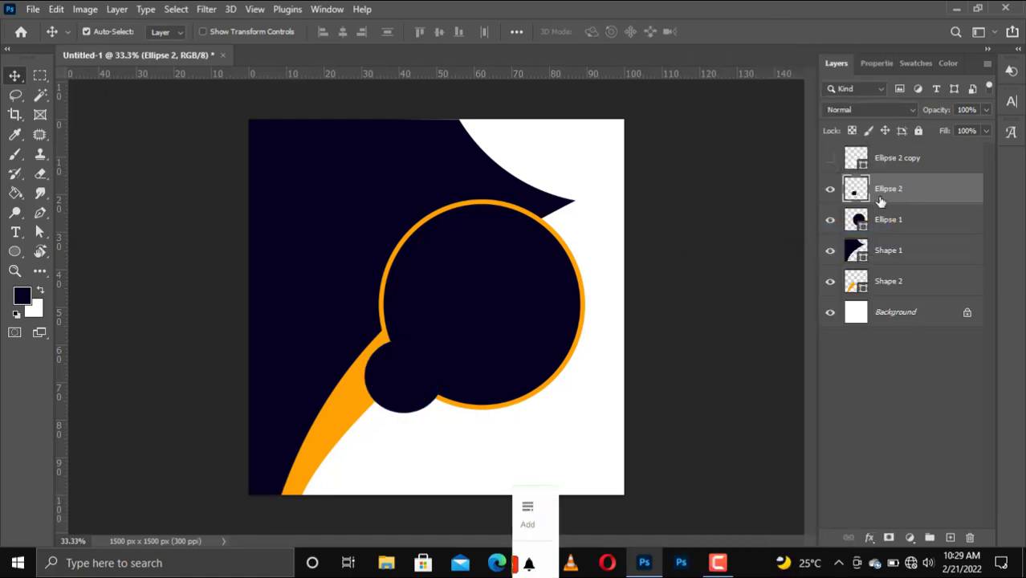
Delete the top part of the navy circle, leaving a crescent, and show the white copy again.
left_click(35, 76)
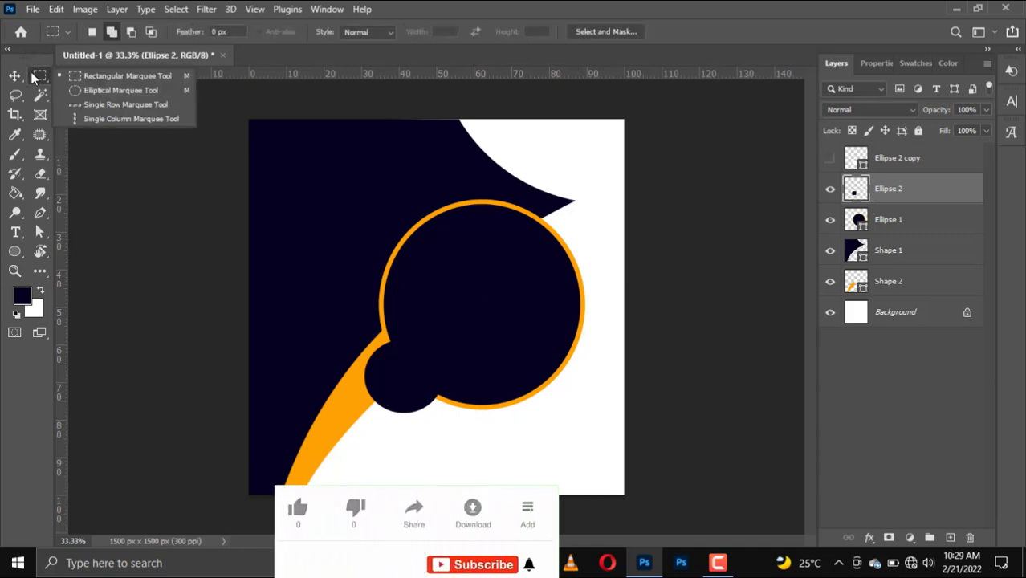
left_click(102, 81)
left_click_drag(344, 333, 462, 381)
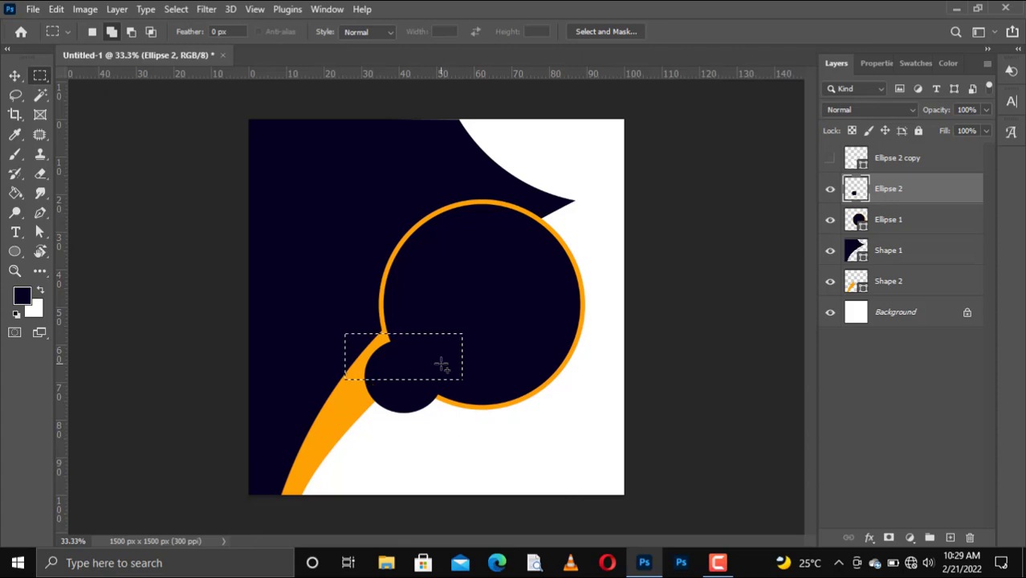
key("Delete")
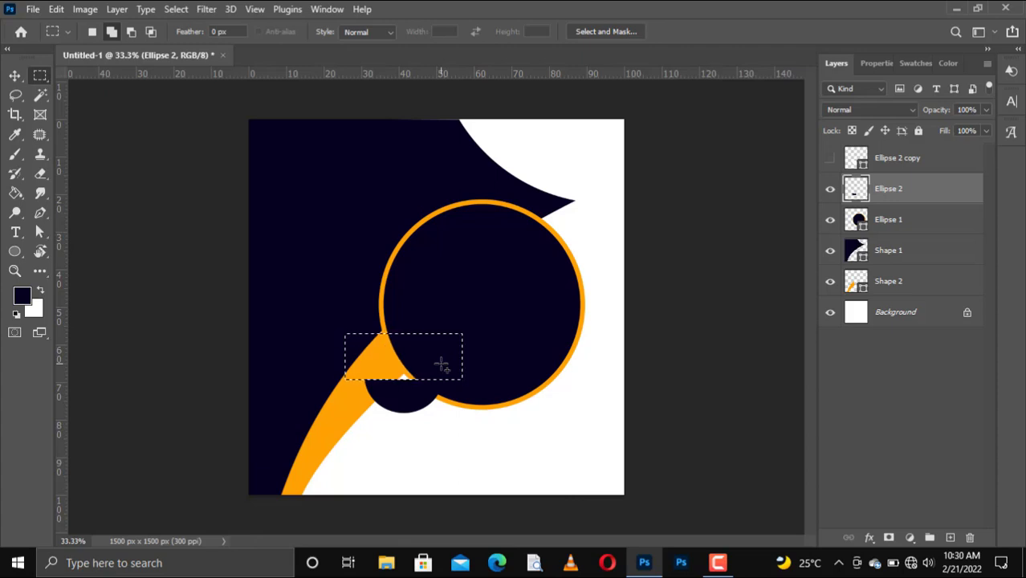
key("ctrl+d")
left_click(827, 160)
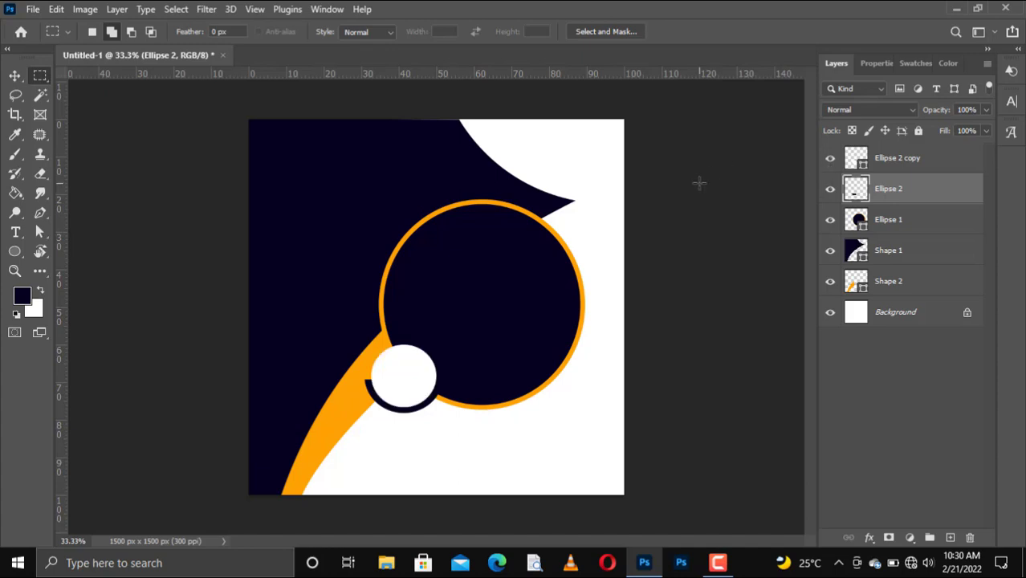
Duplicate the white circle and give the copy a 5 px navy outline.
key("u")
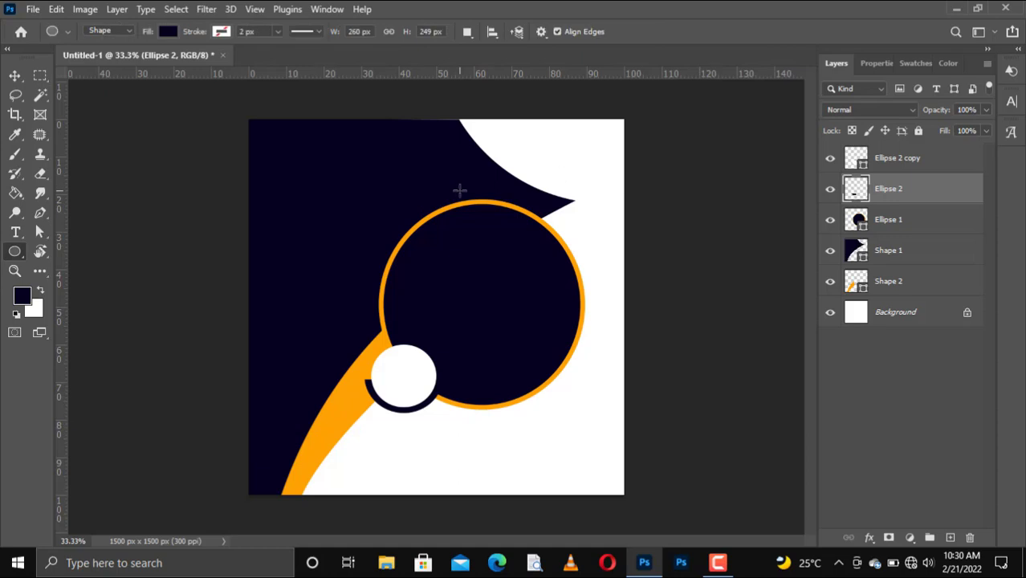
key("v")
left_click(403, 394, "ctrl")
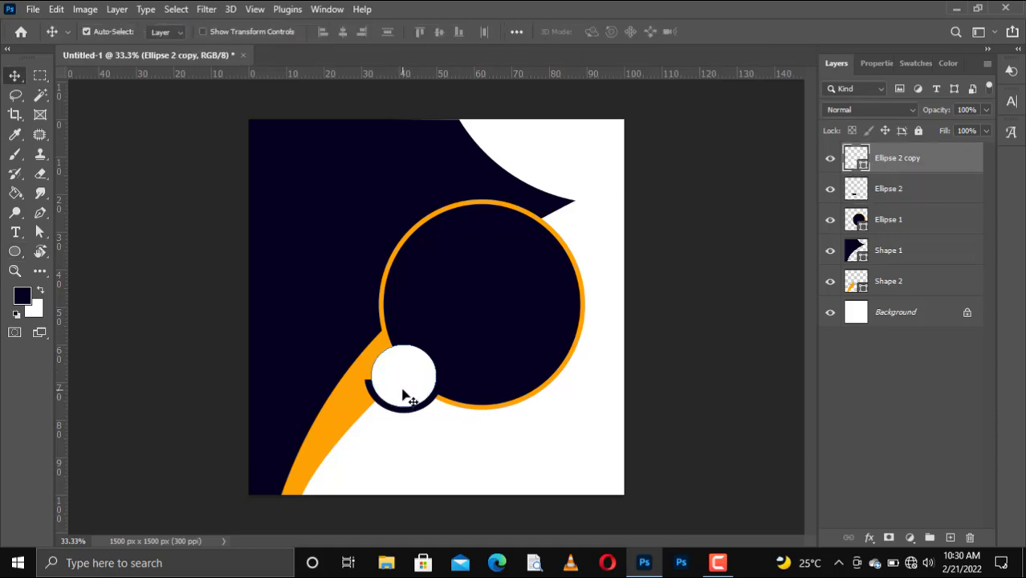
key("ctrl+j")
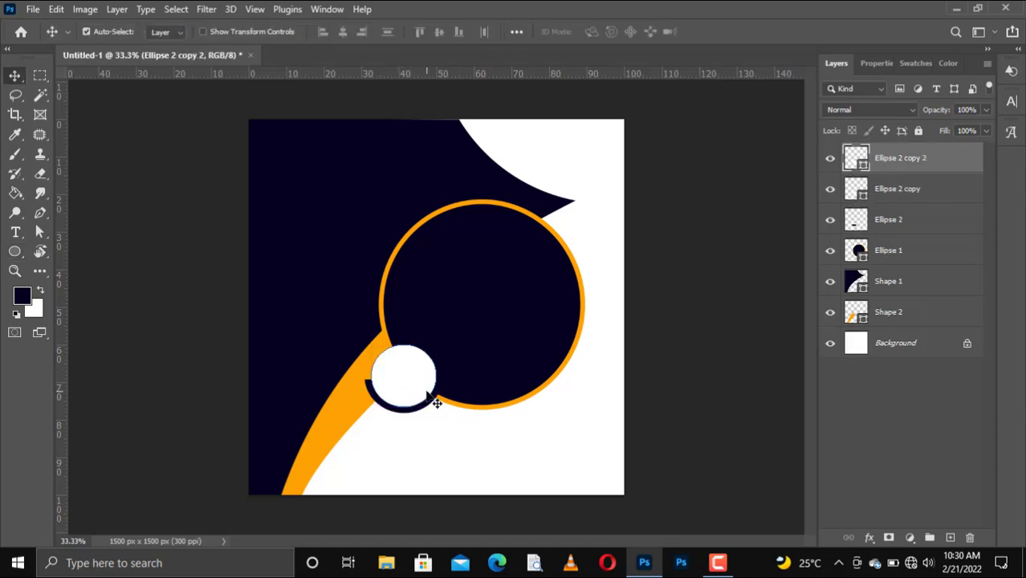
key("u")
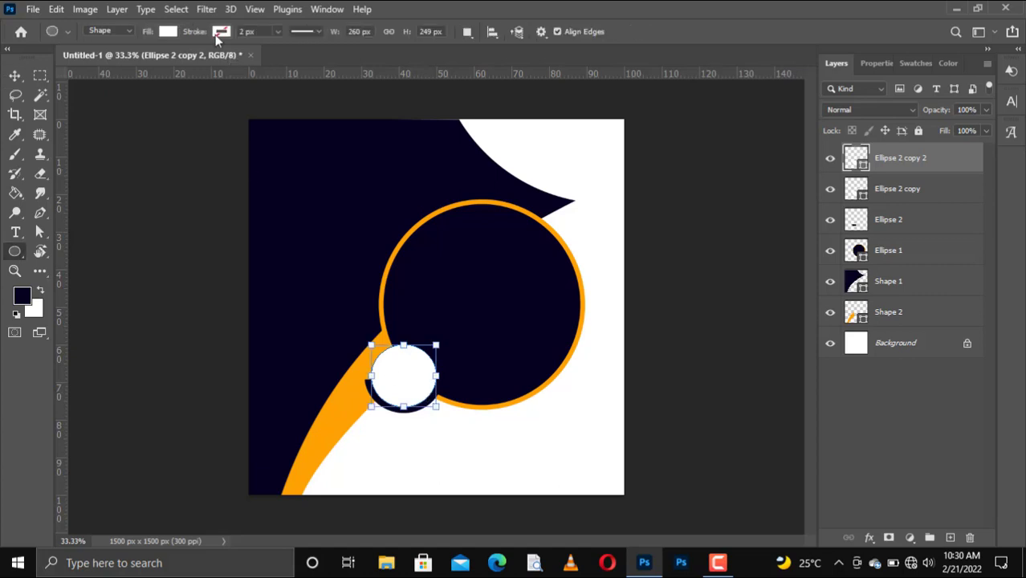
left_click(218, 32)
left_click(167, 111)
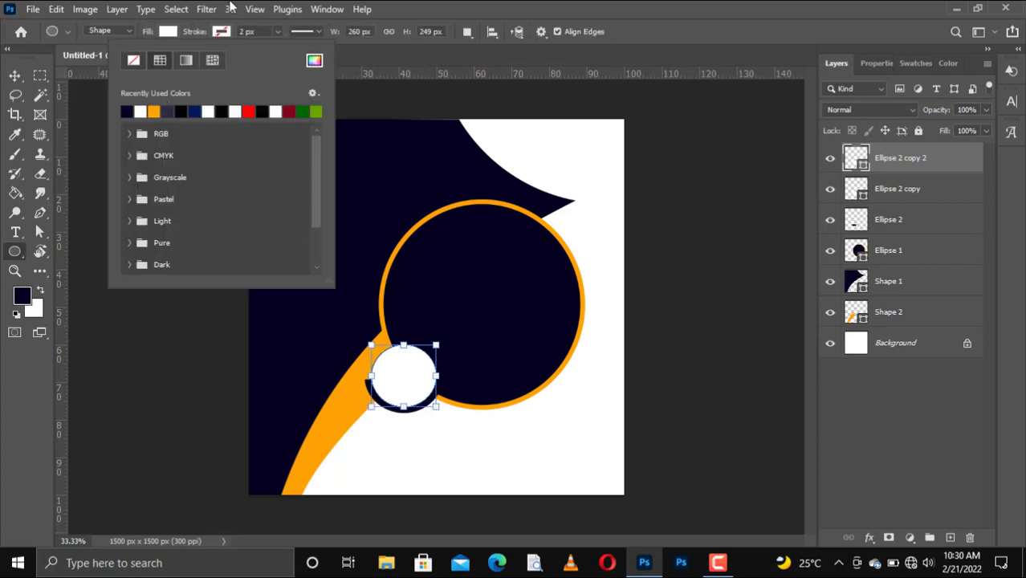
left_click(243, 31)
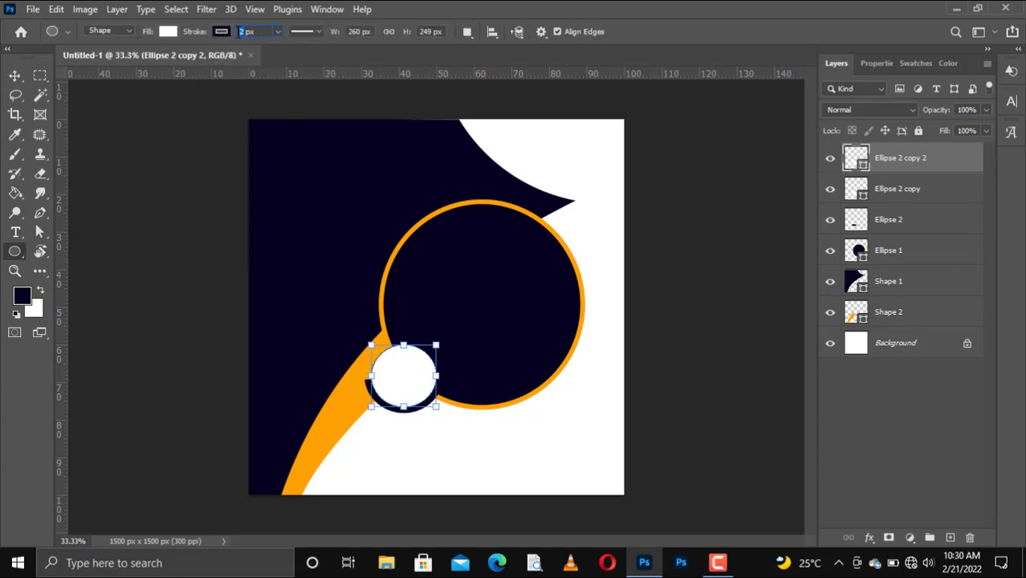
type("5")
key("Return")
Shrink the outlined copy to about 91.2% and nudge it down and right.
key("v")
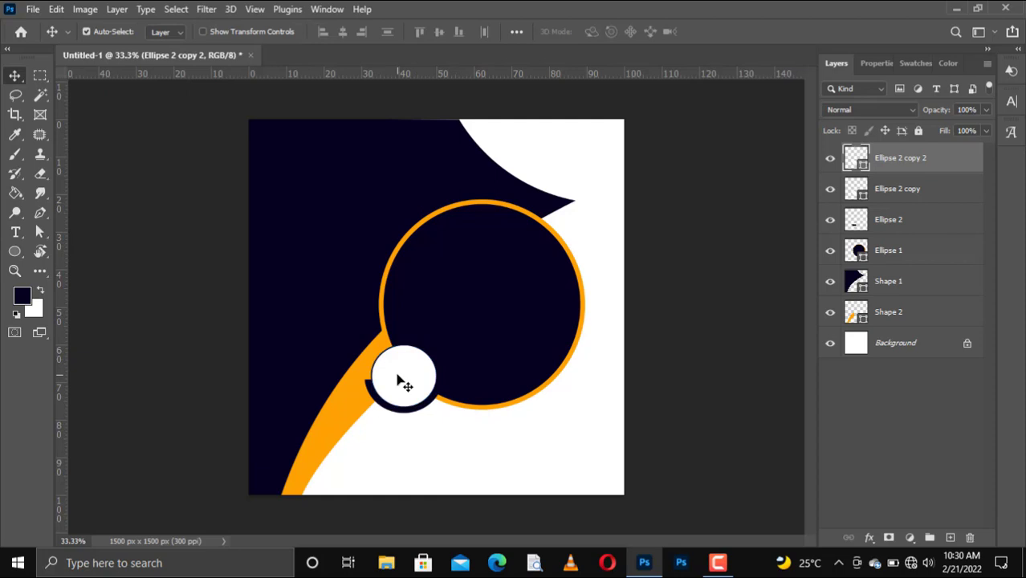
key("ctrl+t")
left_click_drag(436, 406, 431, 404)
key("Return")
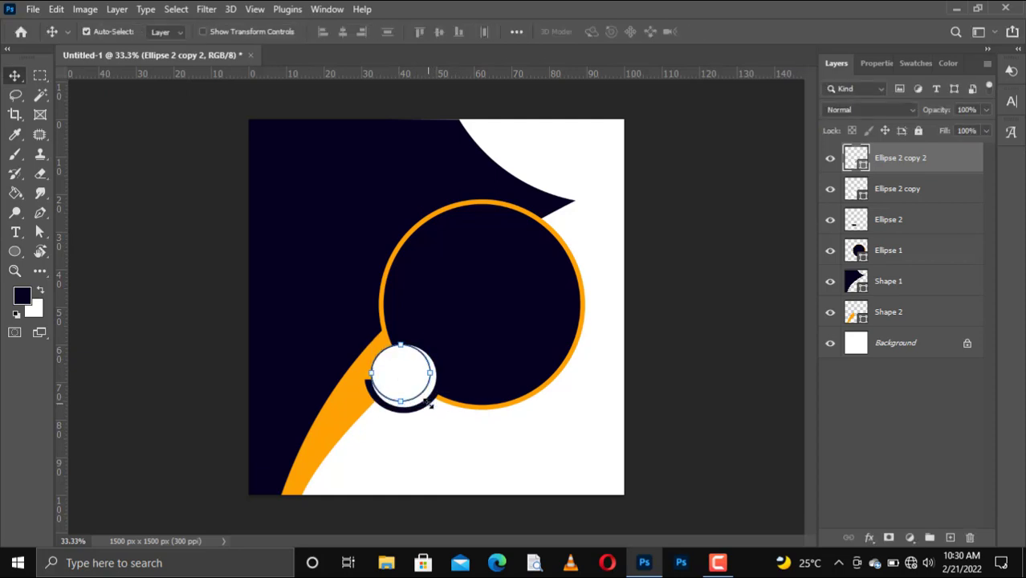
key("Down")
key("Down")
key("Down")
key("Down")
key("Down")
key("Down")
key("Right")
key("Right")
key("Right")
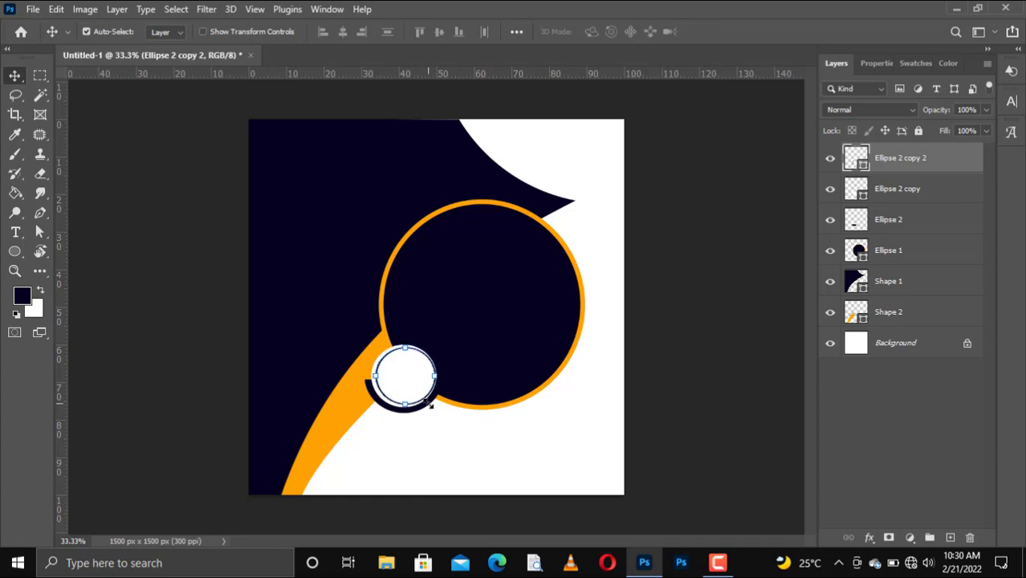
key("Right")
key("Right")
key("Right")
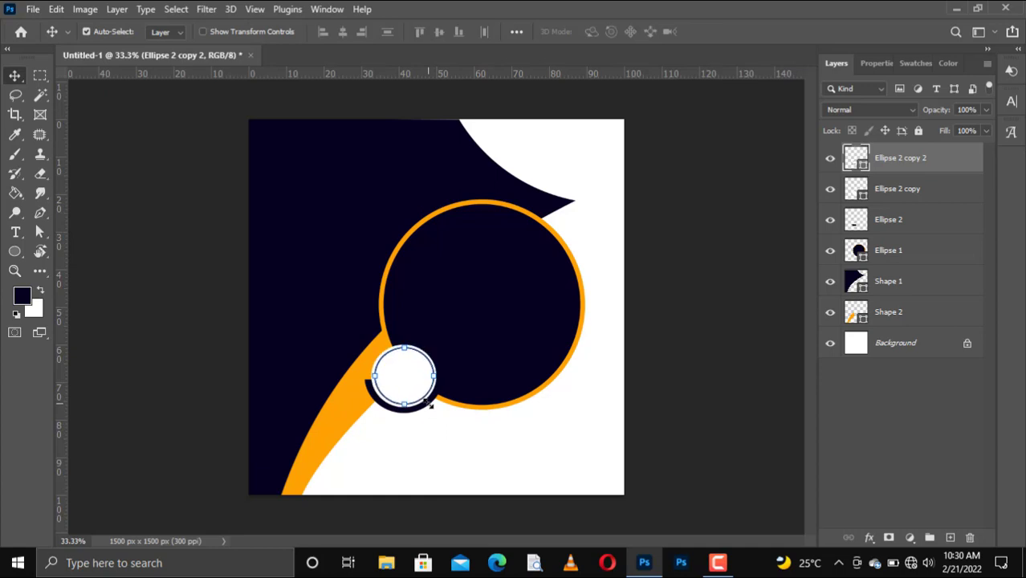
left_click(397, 437)
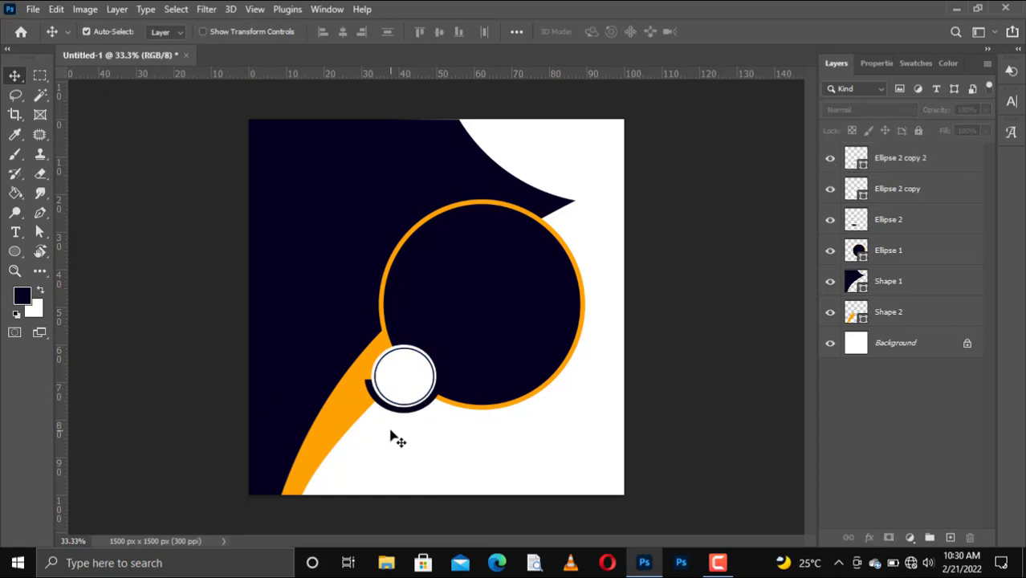
left_click(418, 392)
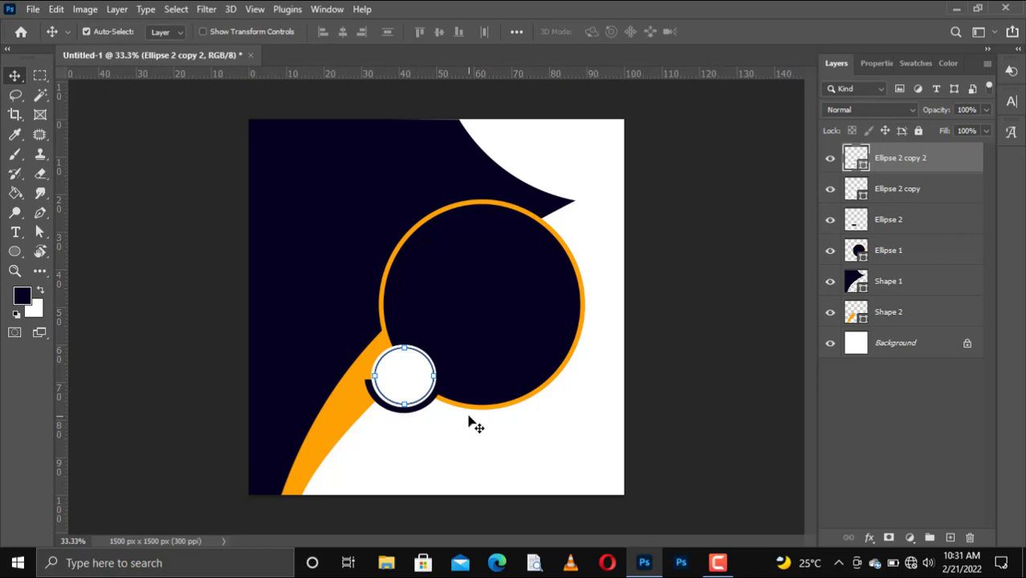
Rasterize Ellipse 2 copy 2, marquee part of its inner ring, then deselect and return to the Move tool.
right_click(903, 170)
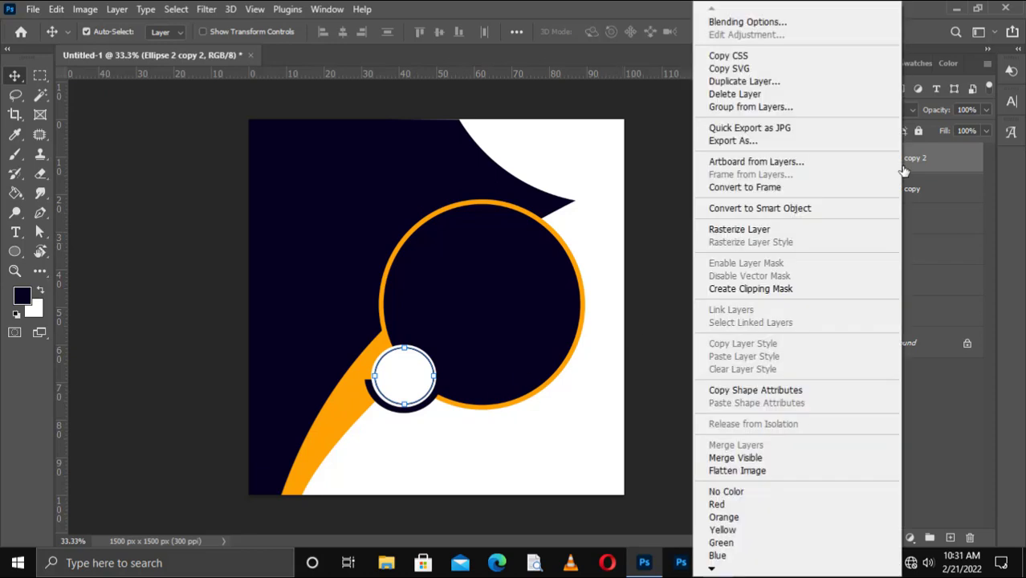
left_click(745, 230)
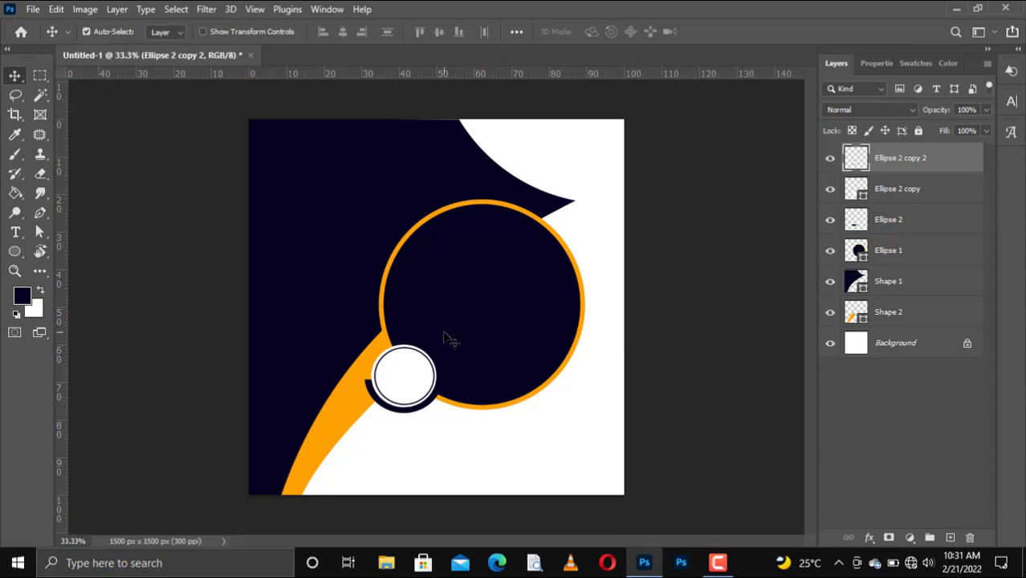
right_click(39, 73)
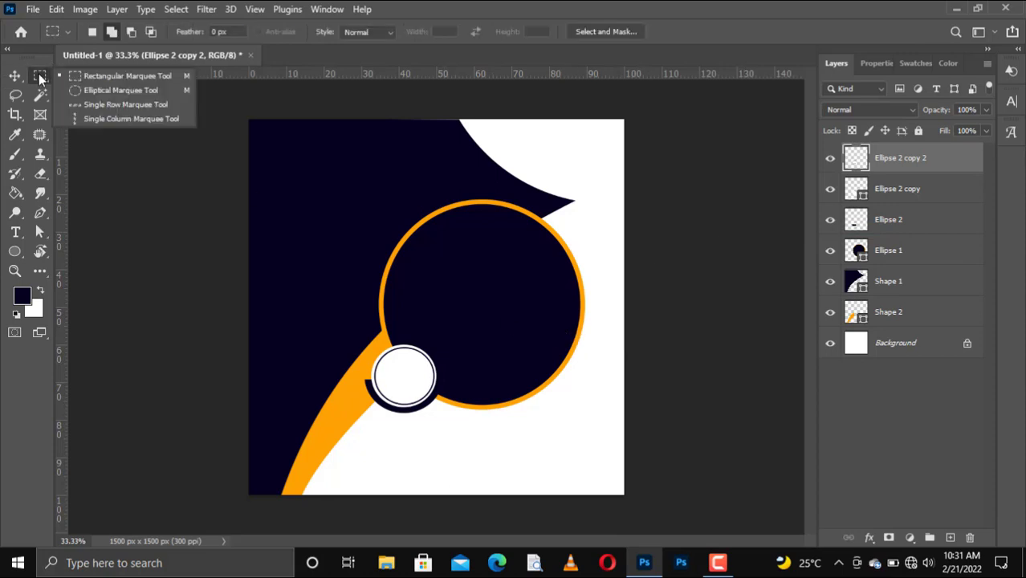
left_click(133, 79)
left_click_drag(446, 363, 405, 394)
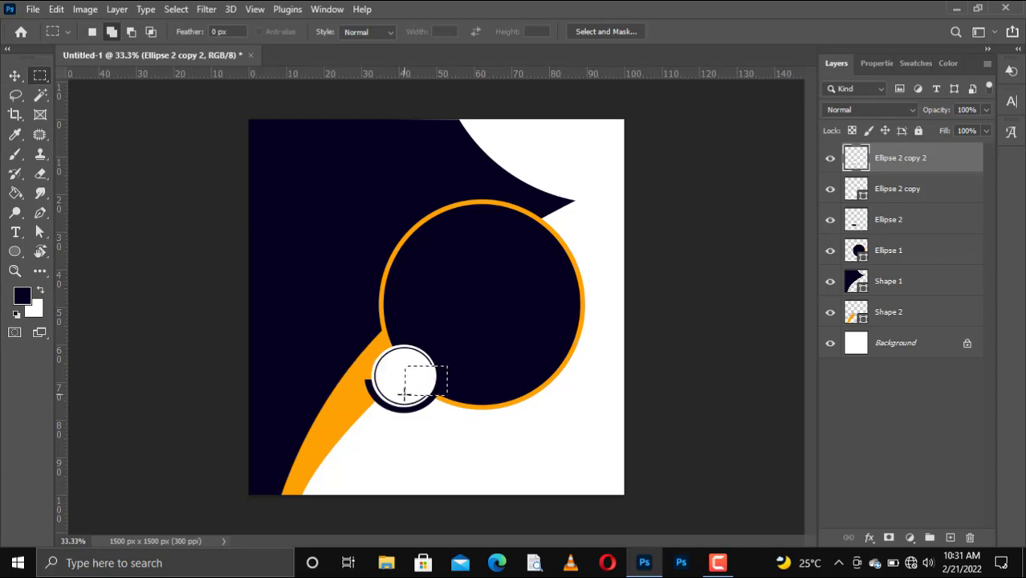
key("ctrl+d")
key("v")
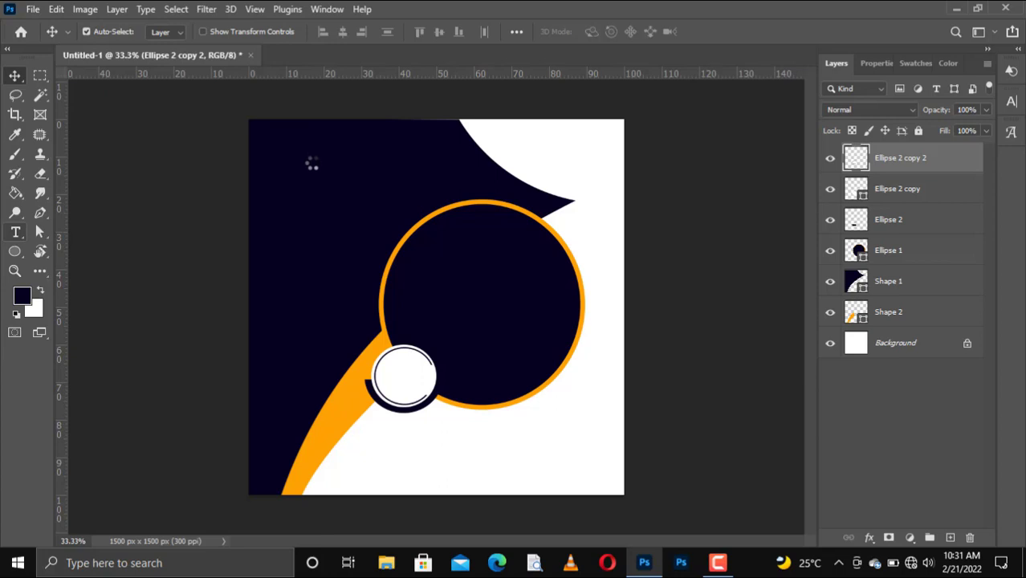
Add a committed two-line orange 'HAPPY' / 'BIRTHDAY' text layer near the top of the flyer.
left_click(16, 232)
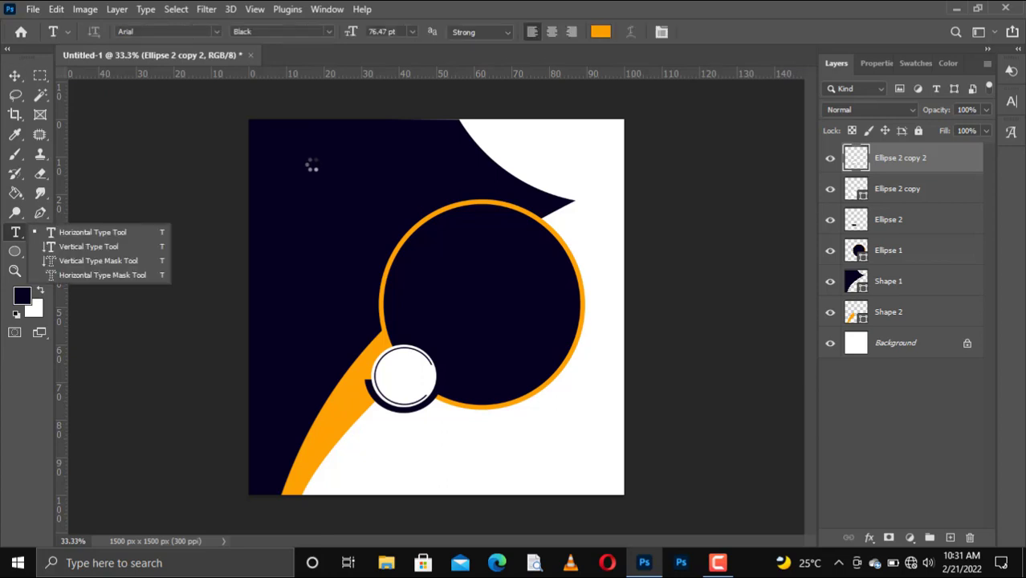
left_click(312, 162)
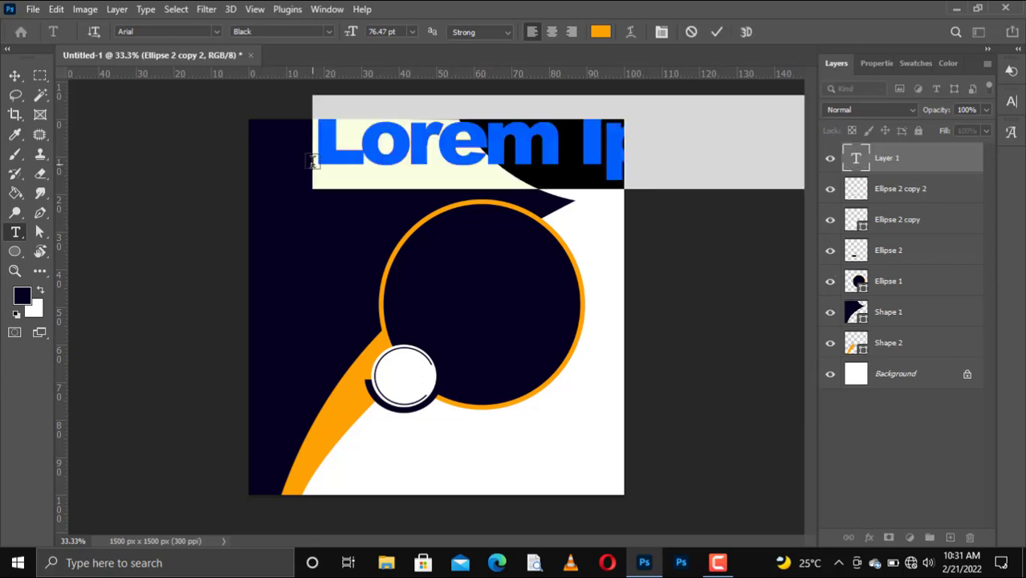
type("HAPPY")
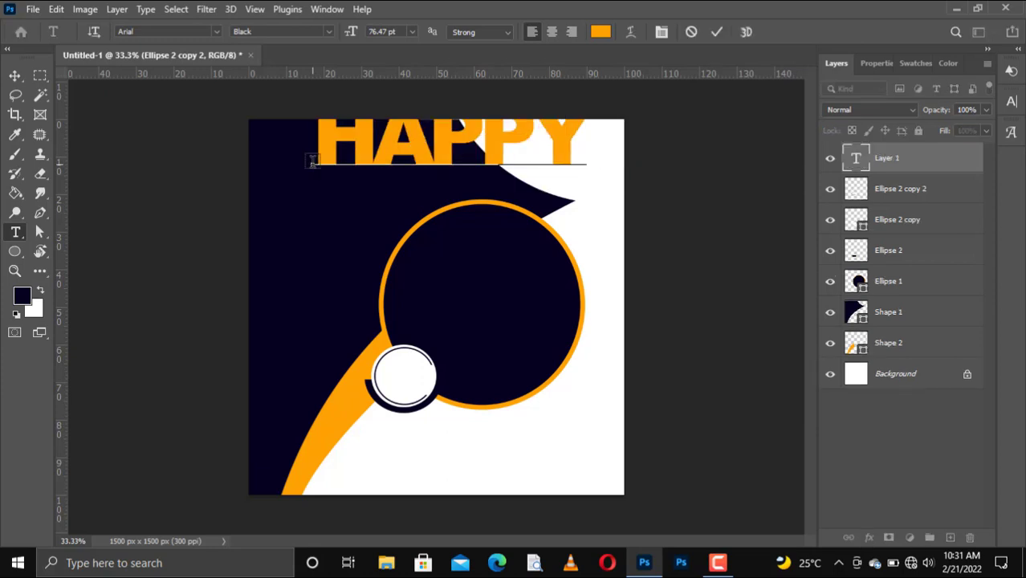
key("Return")
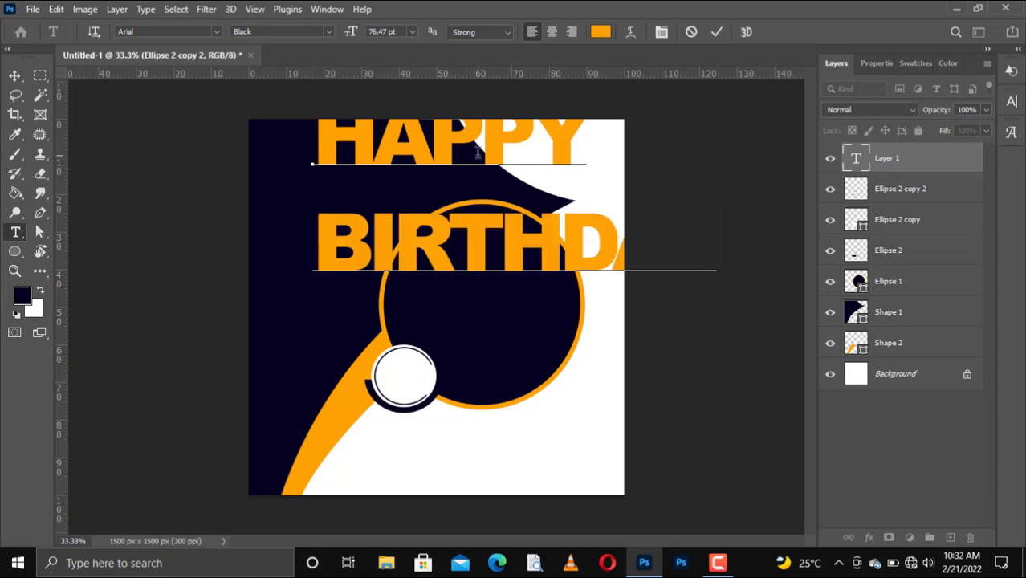
type("BIRTHDAY")
left_click(717, 33)
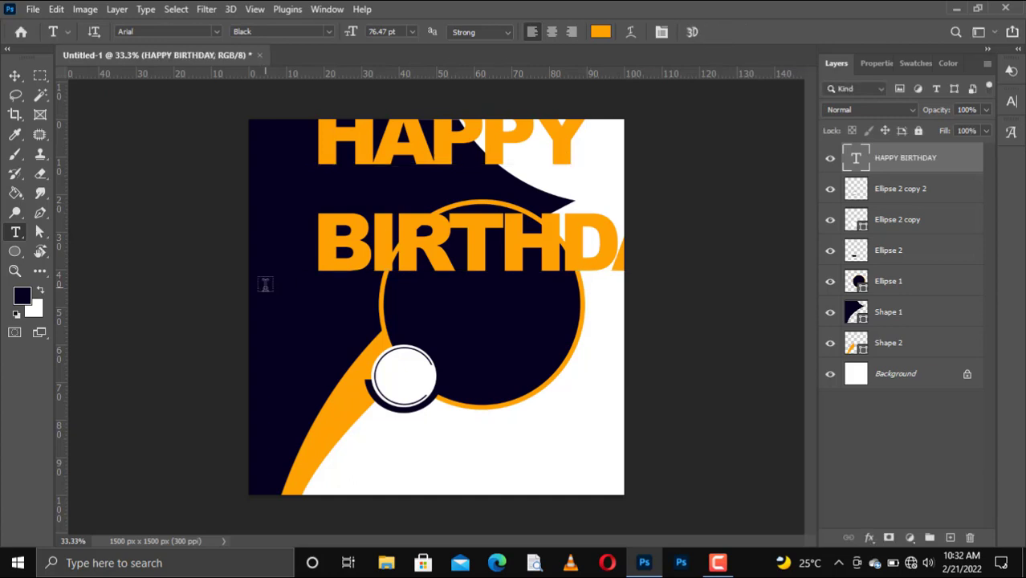
Scale the HAPPY BIRTHDAY heading down proportionally into the top-left corner.
key("ctrl+t")
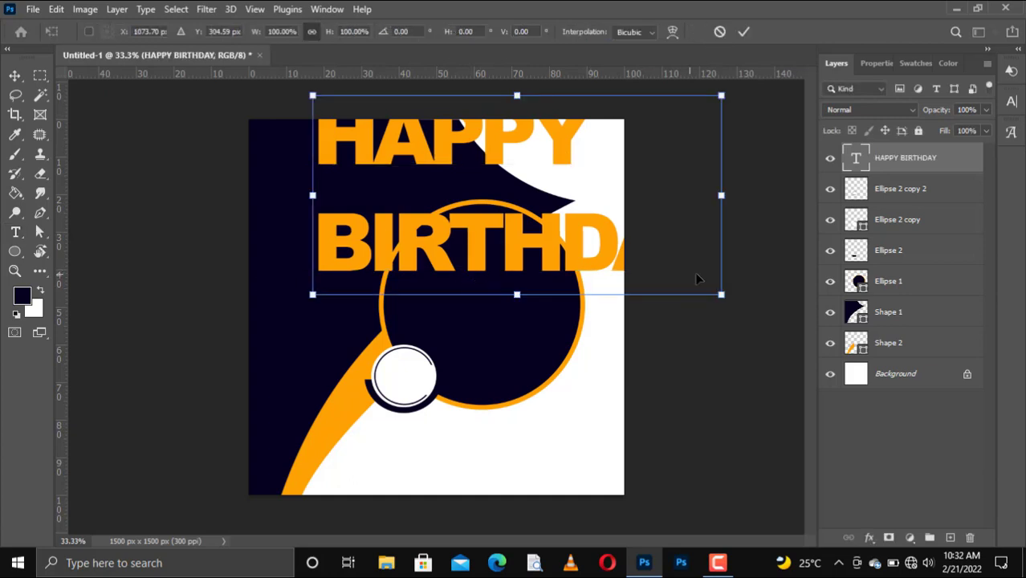
mouse_move(721, 295)
left_mouse_down()
mouse_move(437, 183)
mouse_move(380, 213)
left_mouse_up()
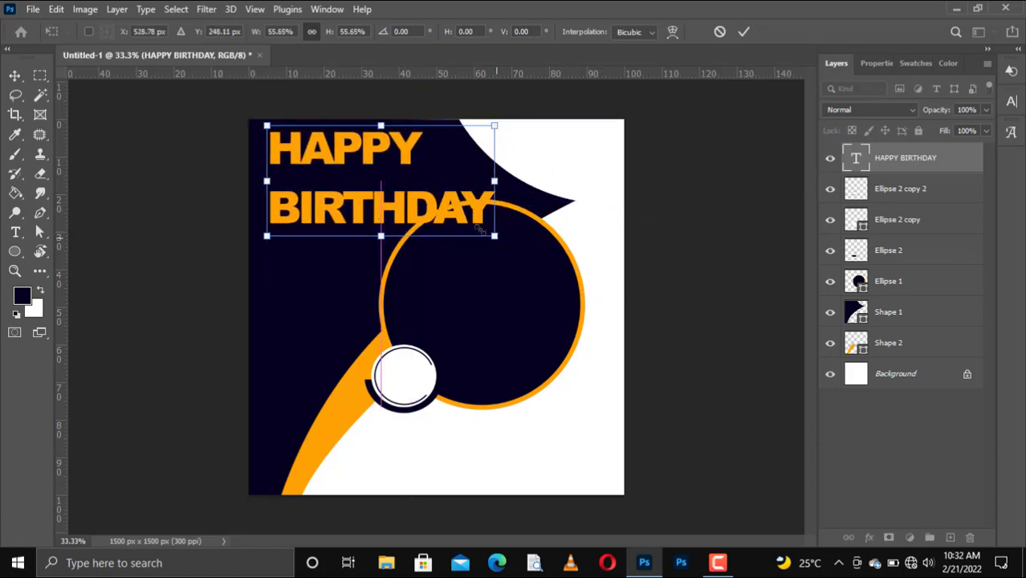
left_click_drag(498, 235, 429, 202)
left_click(744, 31)
Centre-align the heading's two lines and move it back onto the canvas.
key("t")
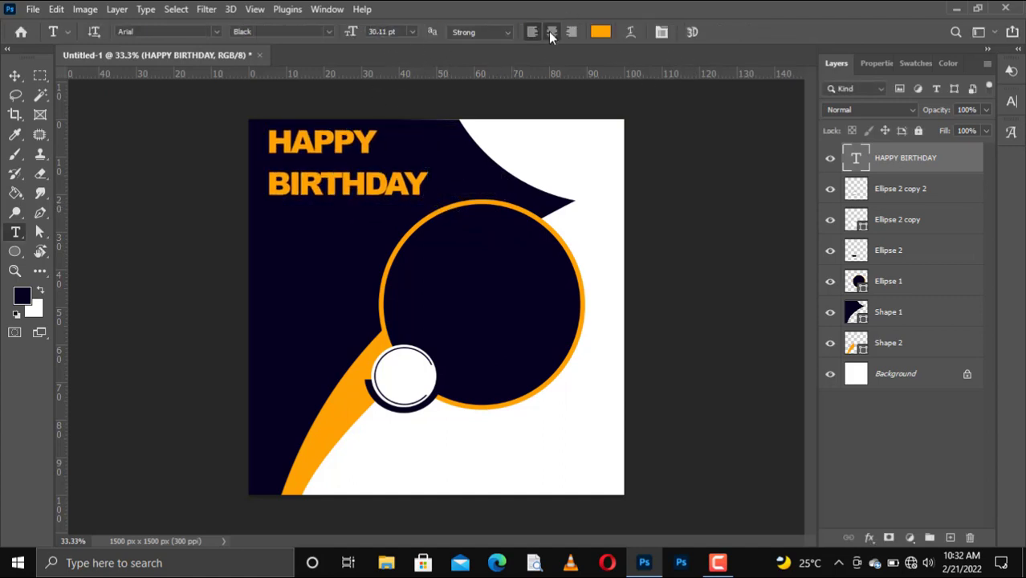
left_click(550, 31)
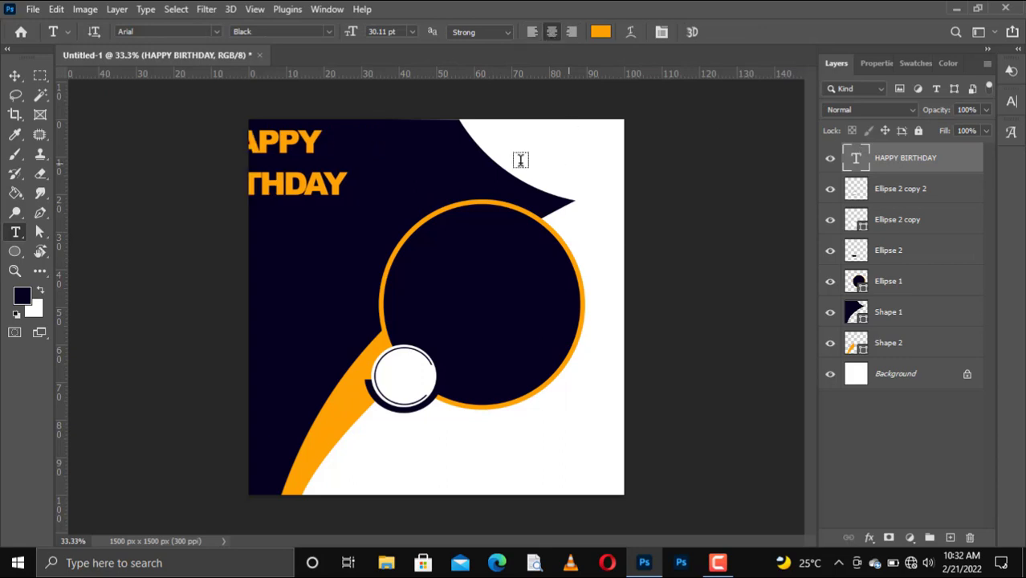
key("v")
left_click_drag(290, 153, 364, 154)
Cut the heading's leading to 27 pt and nudge it slightly right and up.
left_click(873, 62)
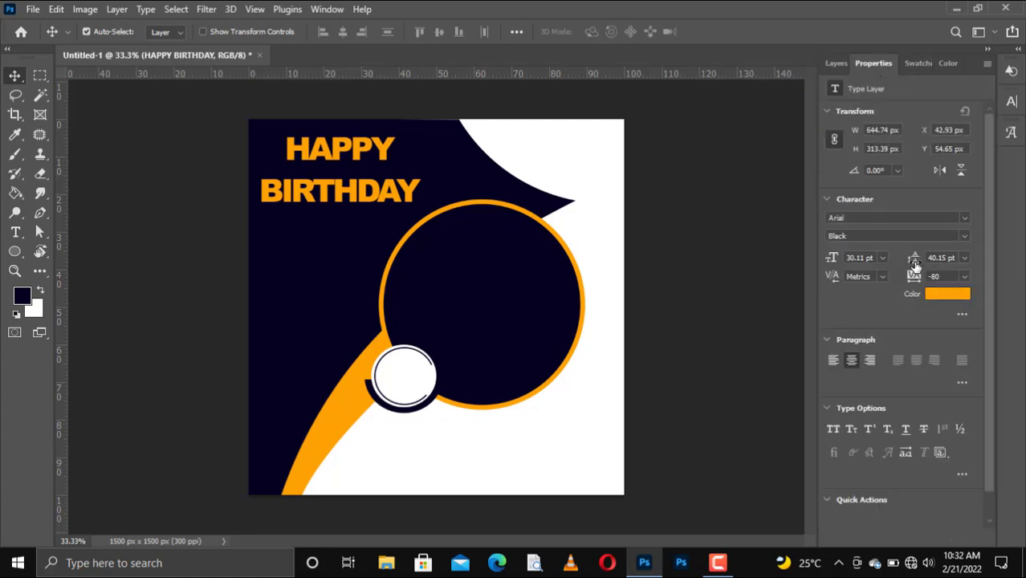
left_click(915, 261)
type("38")
key("Return")
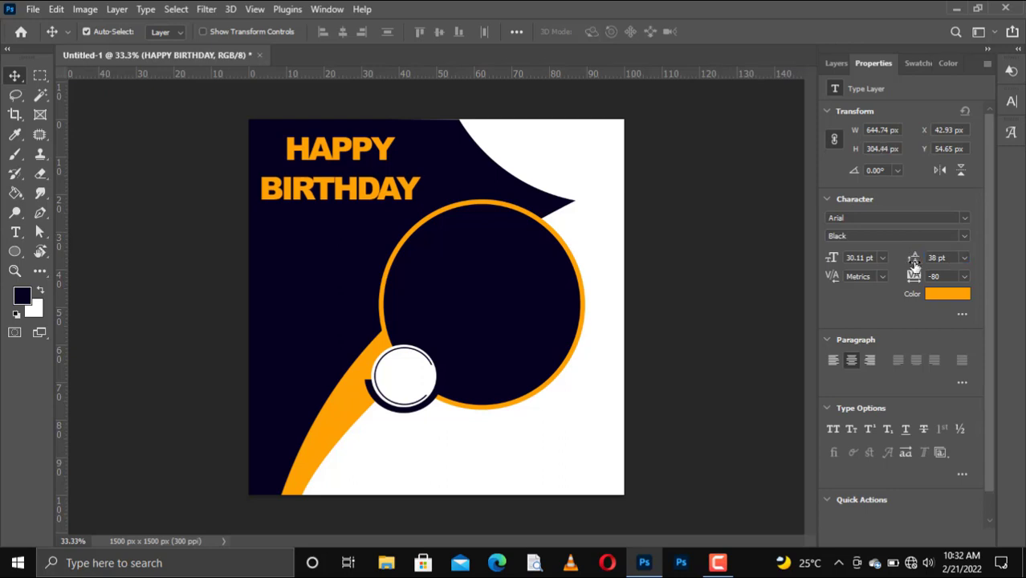
left_click(914, 259)
type("29")
key("Return")
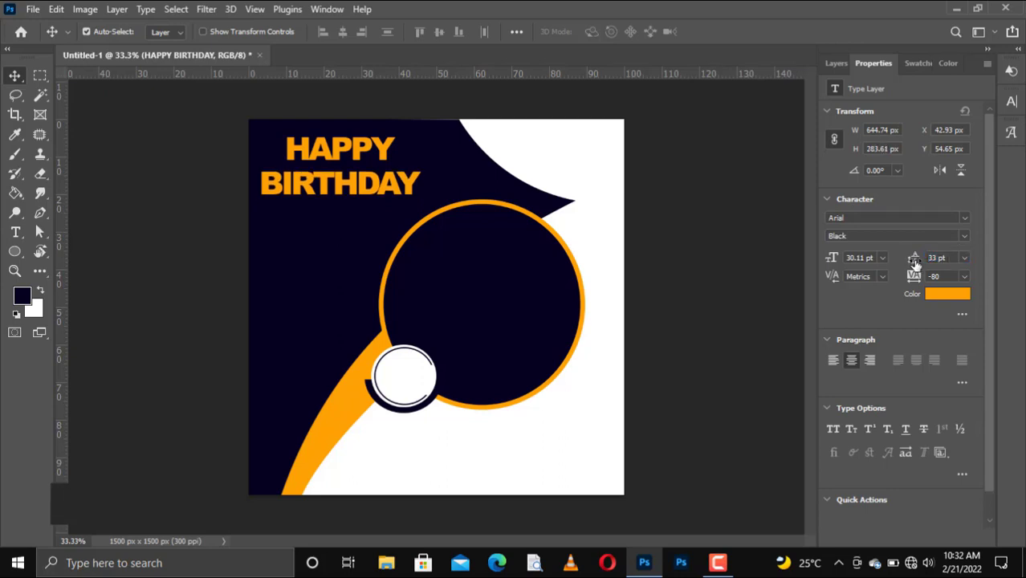
type("27")
key("Return")
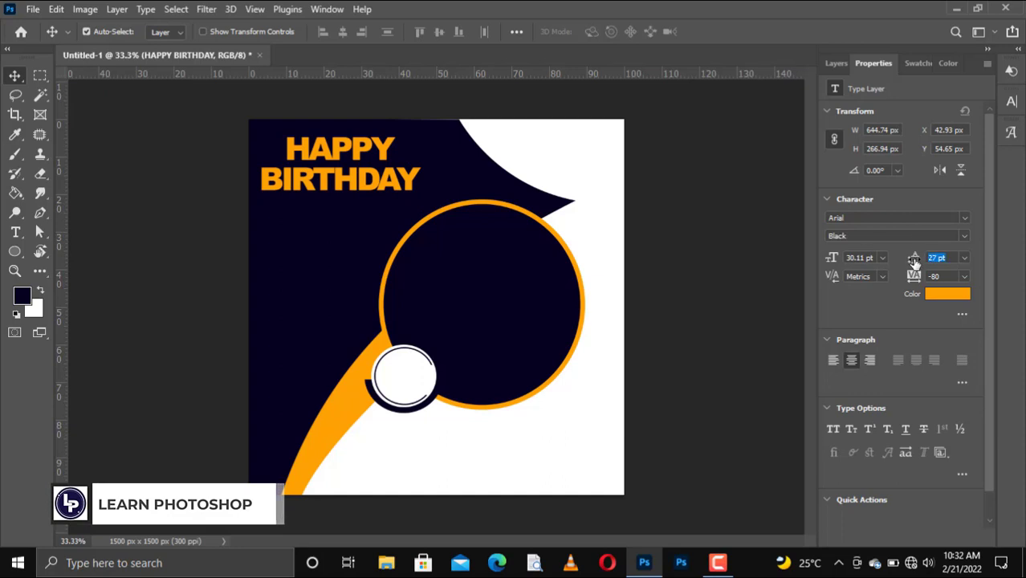
key("Return")
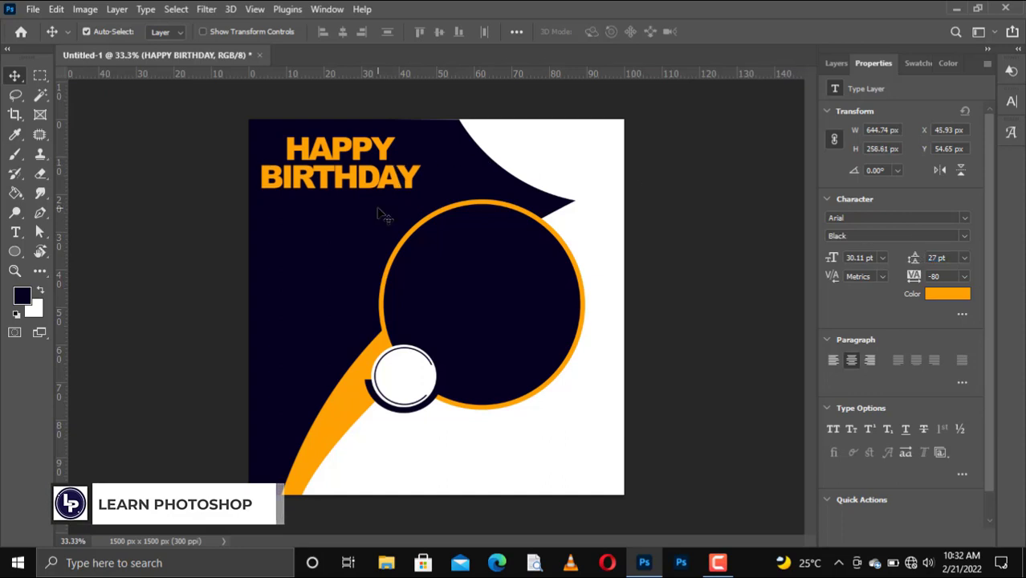
key("Right")
key("Right")
key("Right")
key("Right")
key("Right")
key("Right")
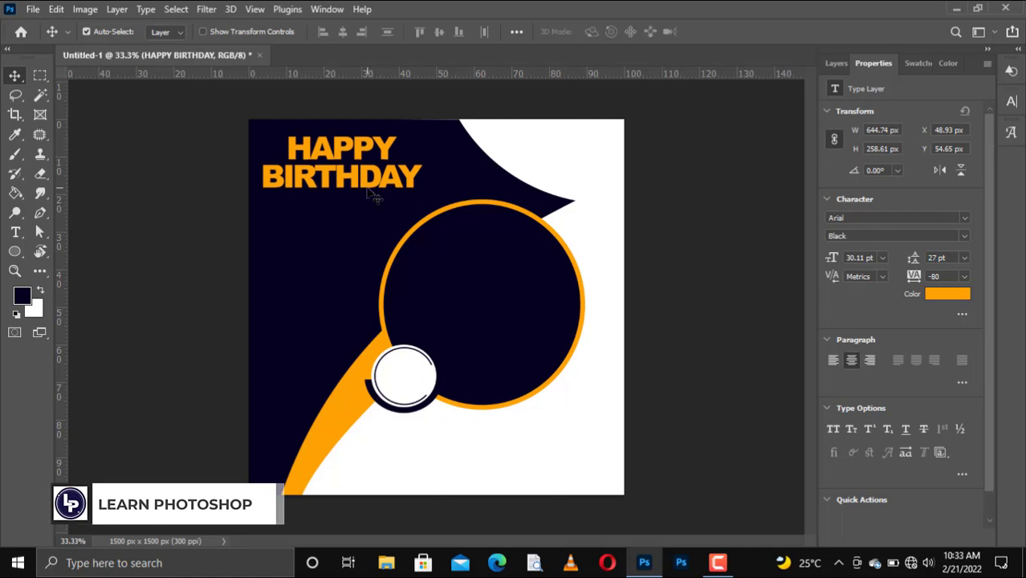
key("Up")
key("Up")
key("Up")
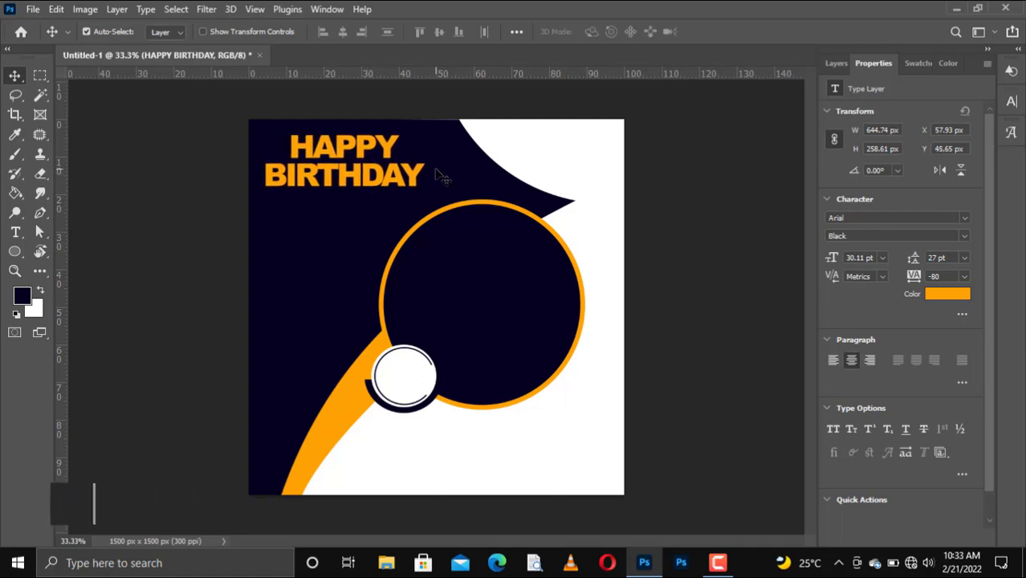
Stretch the navy Shape 1 upward to about 102% so it covers the top edge.
left_click(438, 175)
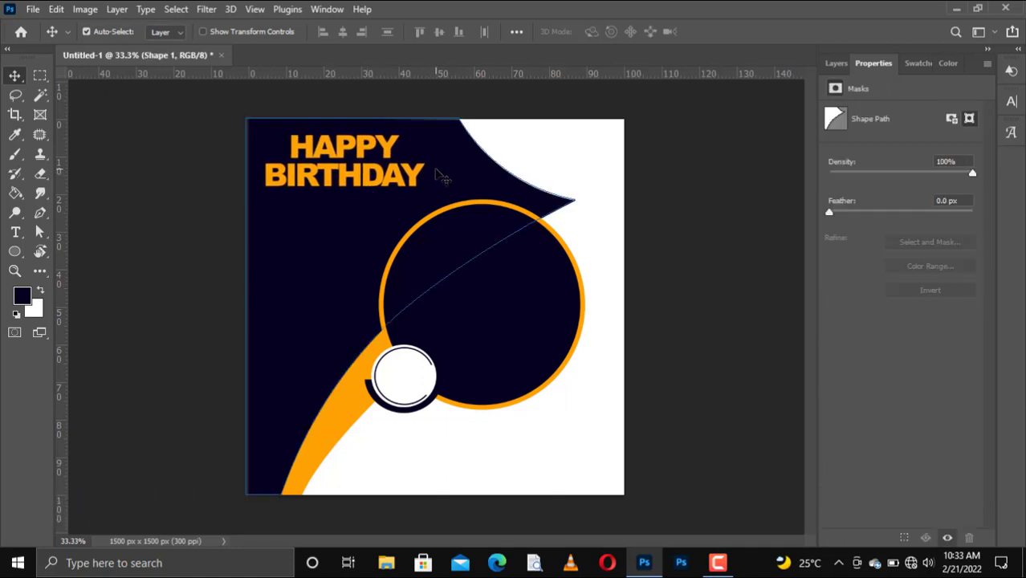
left_click(327, 285)
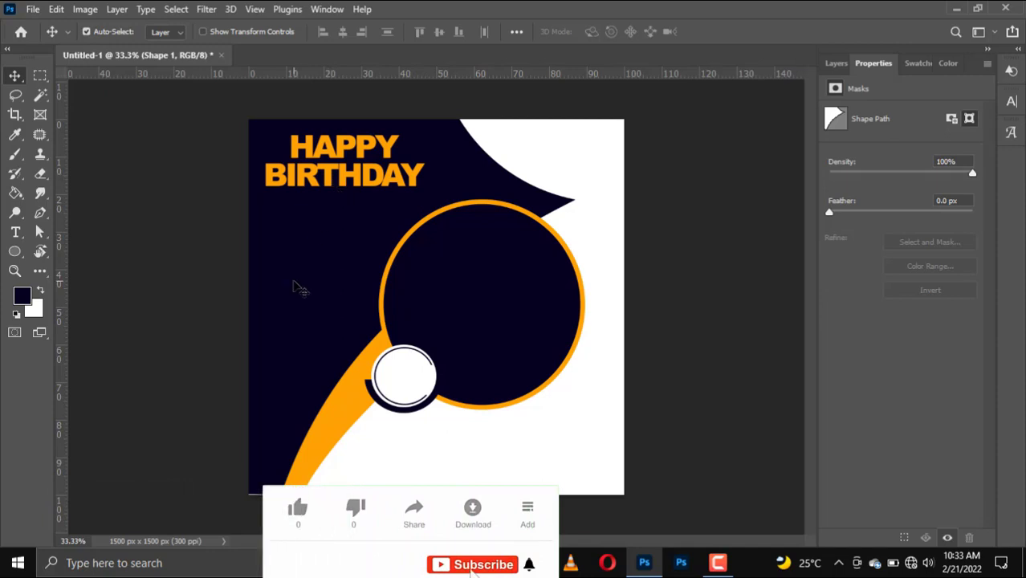
left_click(473, 201)
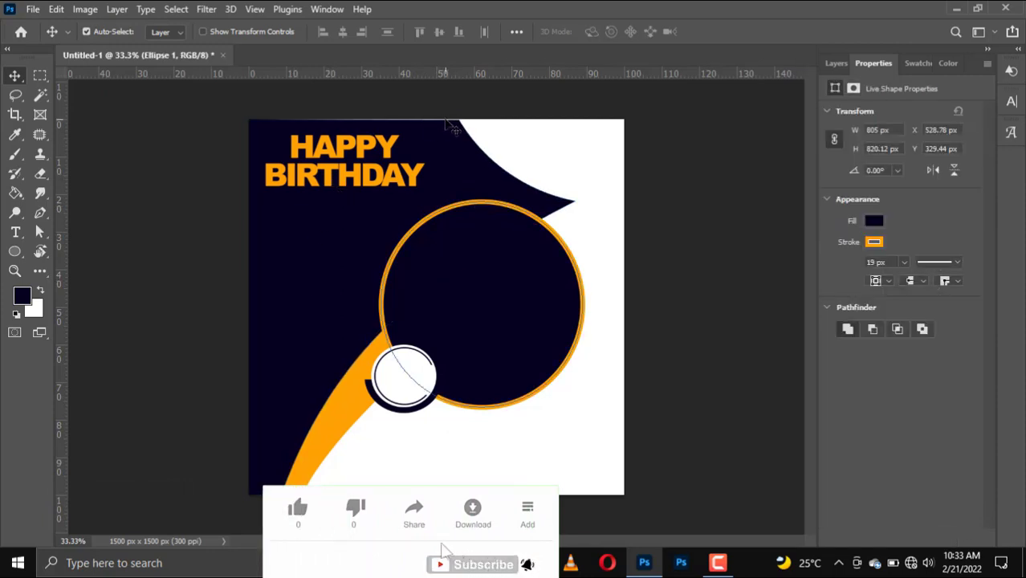
left_click(443, 130)
key("ctrl+t")
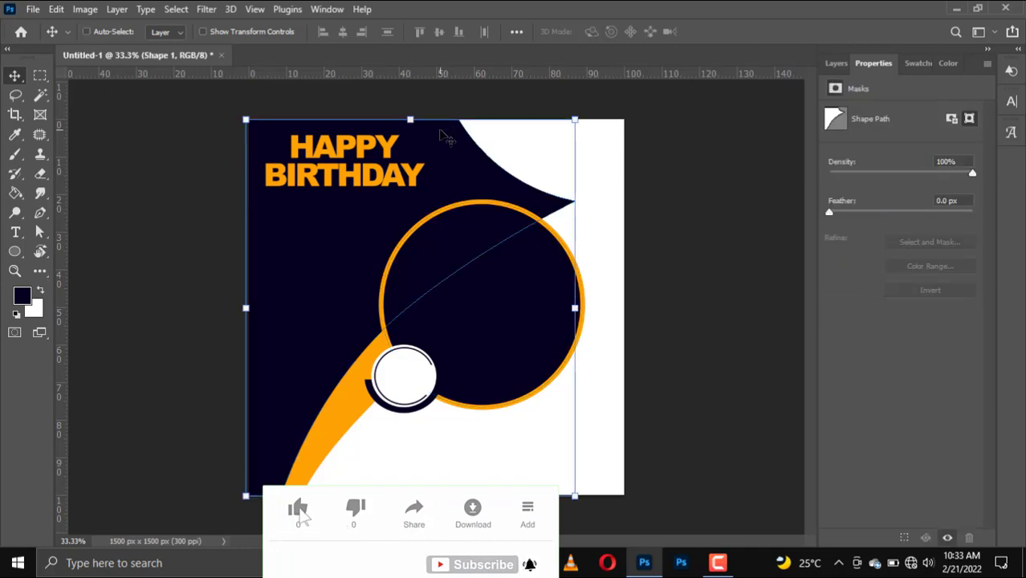
left_click_drag(411, 119, 412, 112)
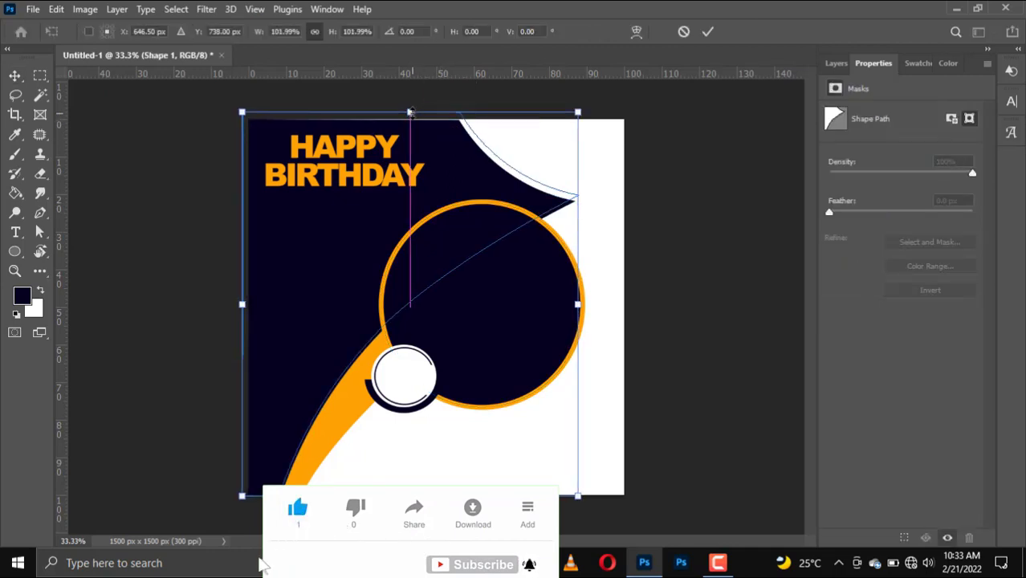
key("Return")
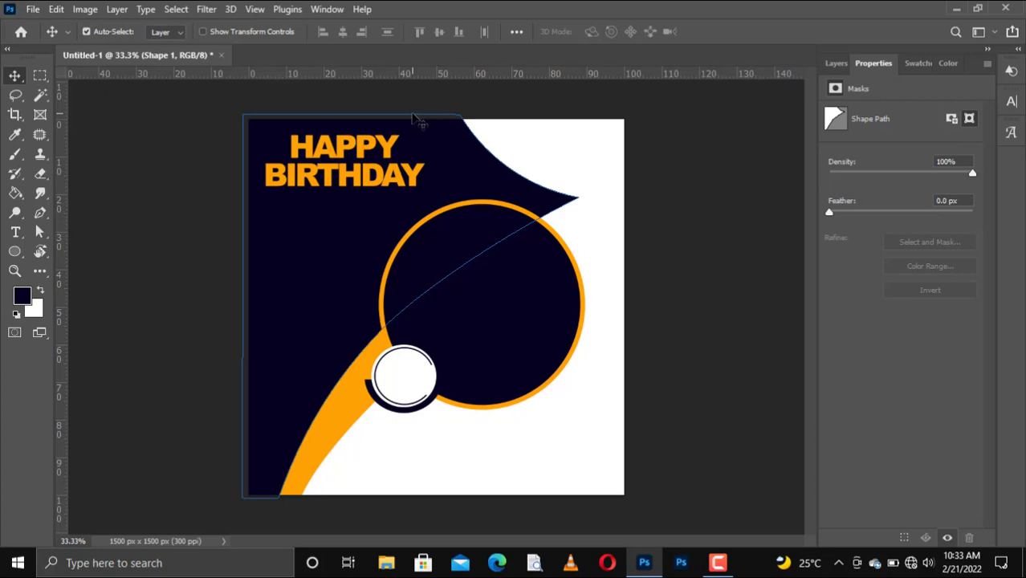
left_click(358, 204)
left_click(381, 191)
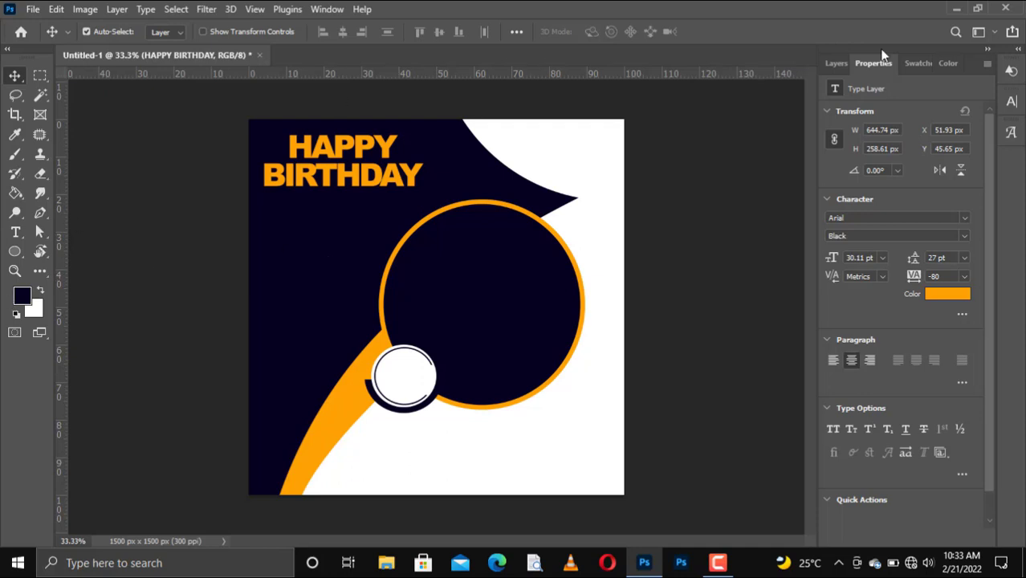
Draw a small white-filled triangle below the heading on the left.
left_click(833, 64)
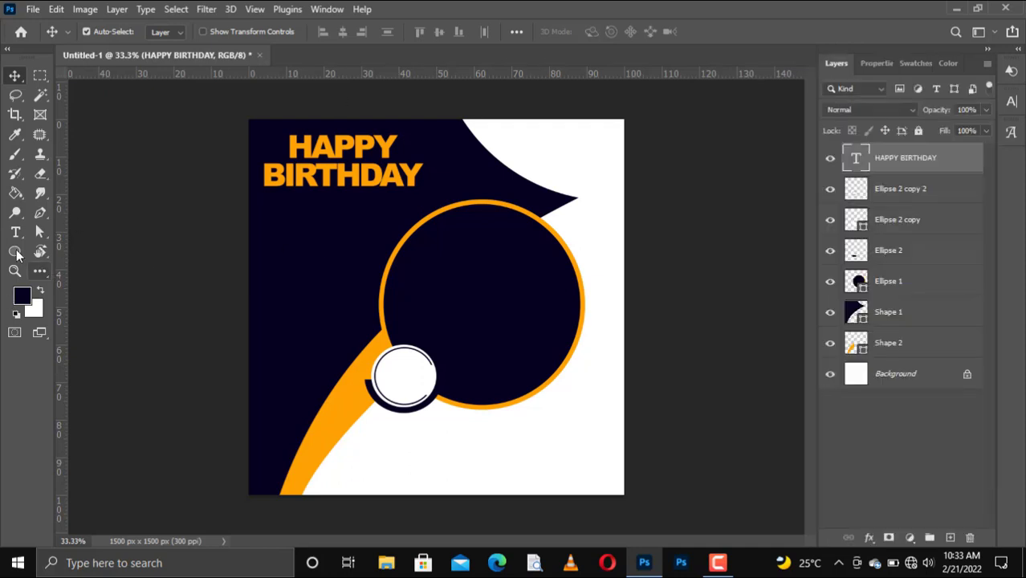
left_click(16, 252)
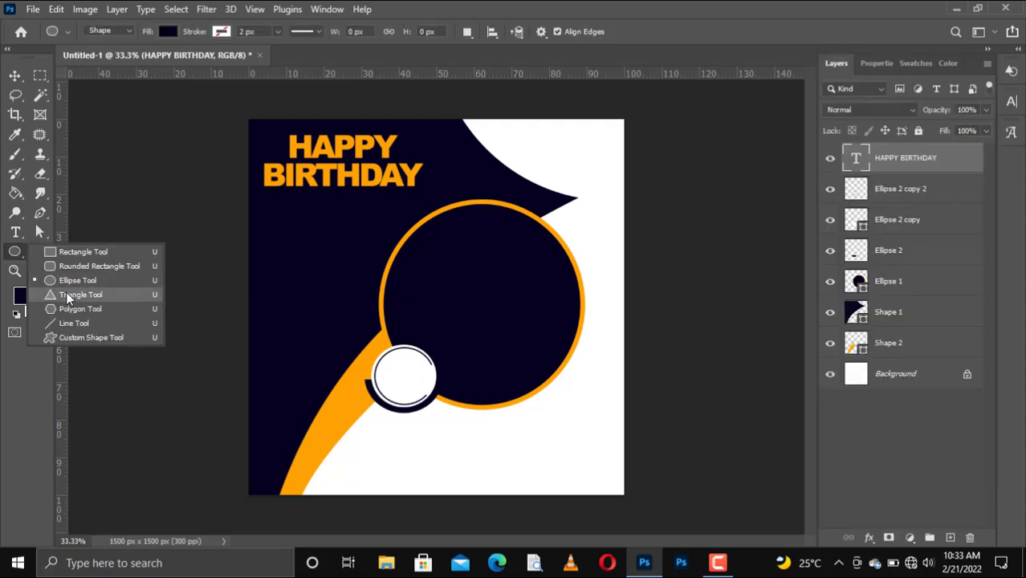
left_click(66, 295)
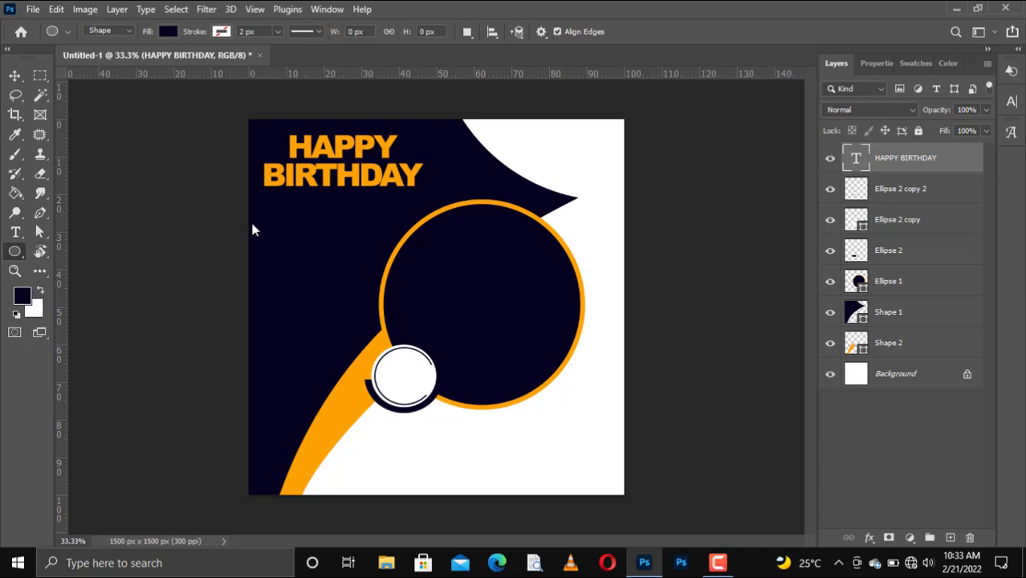
left_click_drag(259, 210, 267, 219)
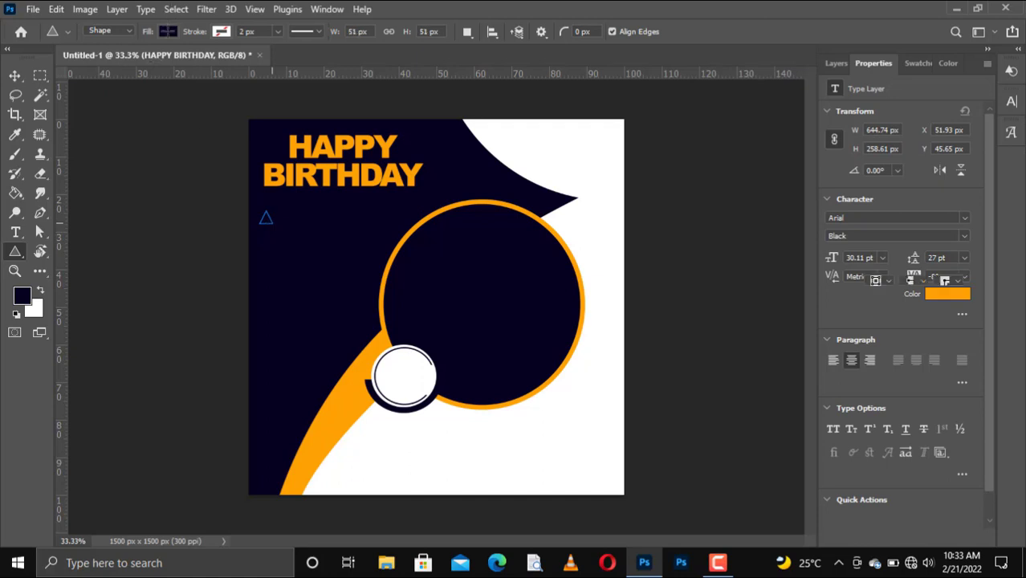
left_click(166, 32)
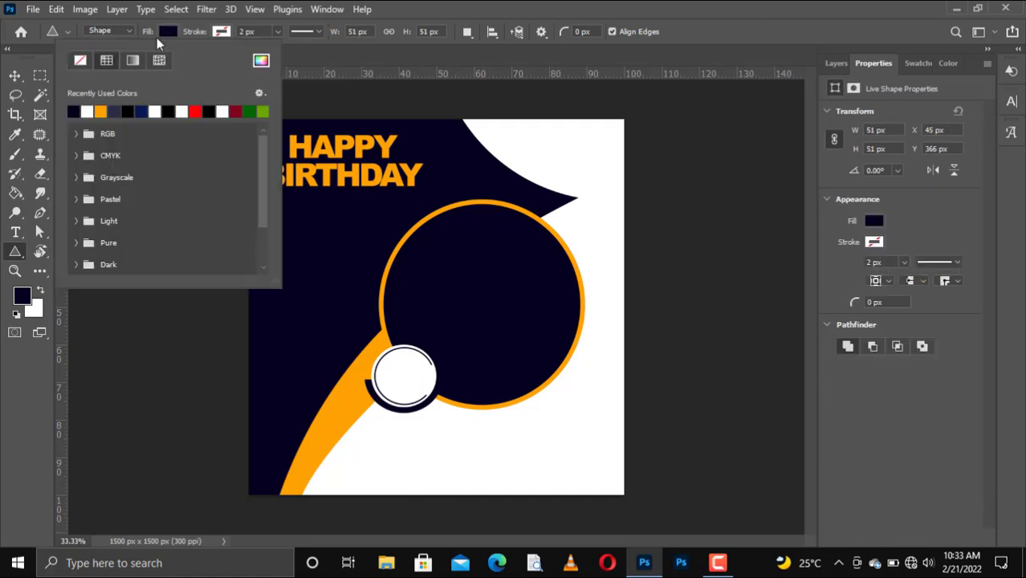
left_click(89, 112)
left_click(15, 75)
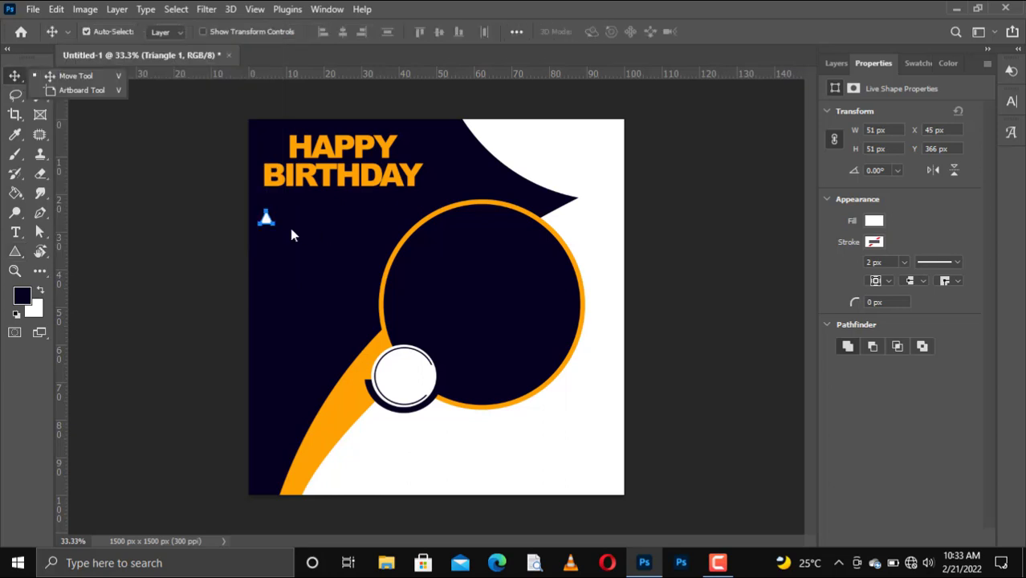
Rotate the triangle 90° clockwise to point right and nudge it upward.
key("ctrl+t")
right_click(262, 215)
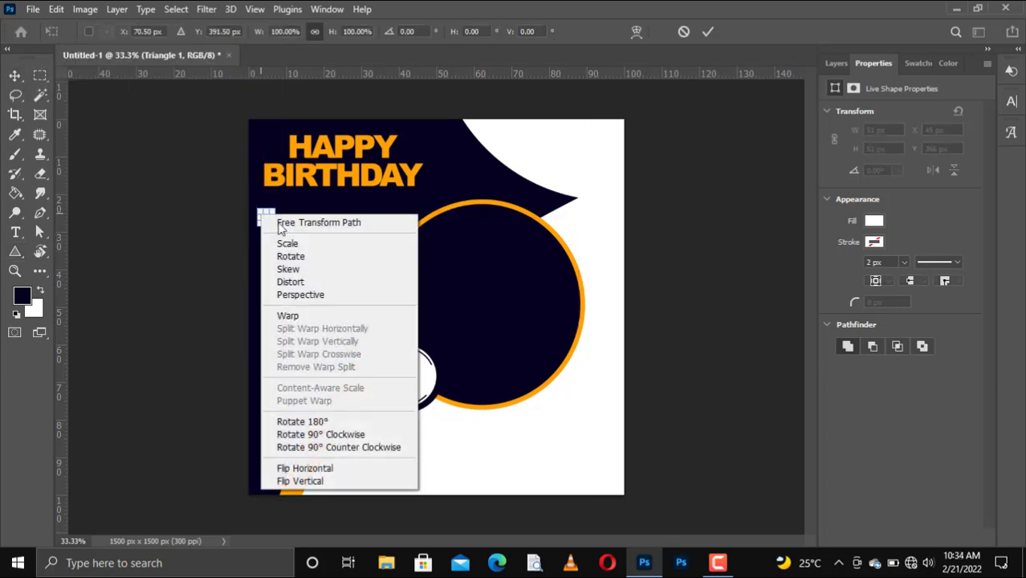
left_click(344, 434)
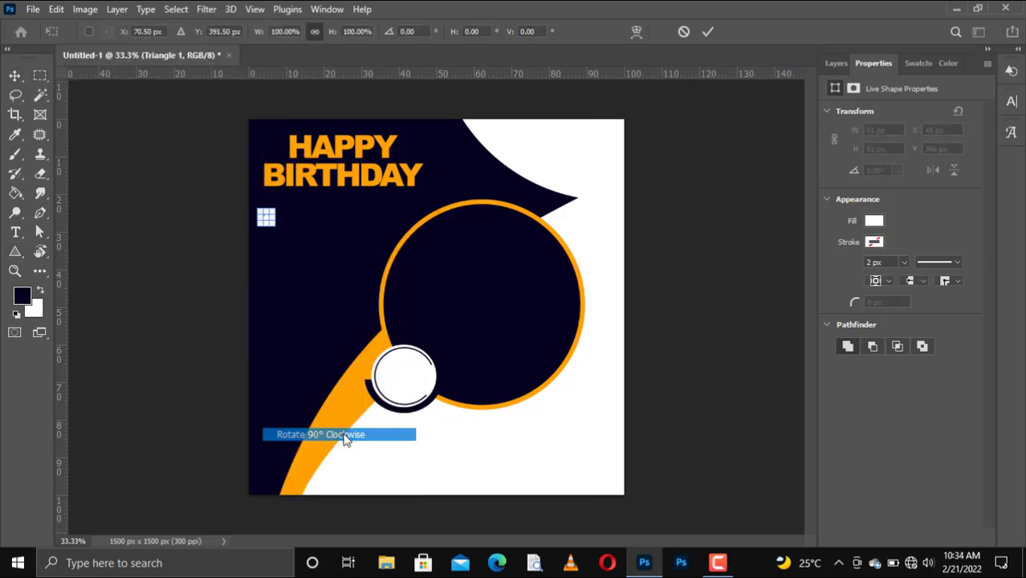
left_click(708, 32)
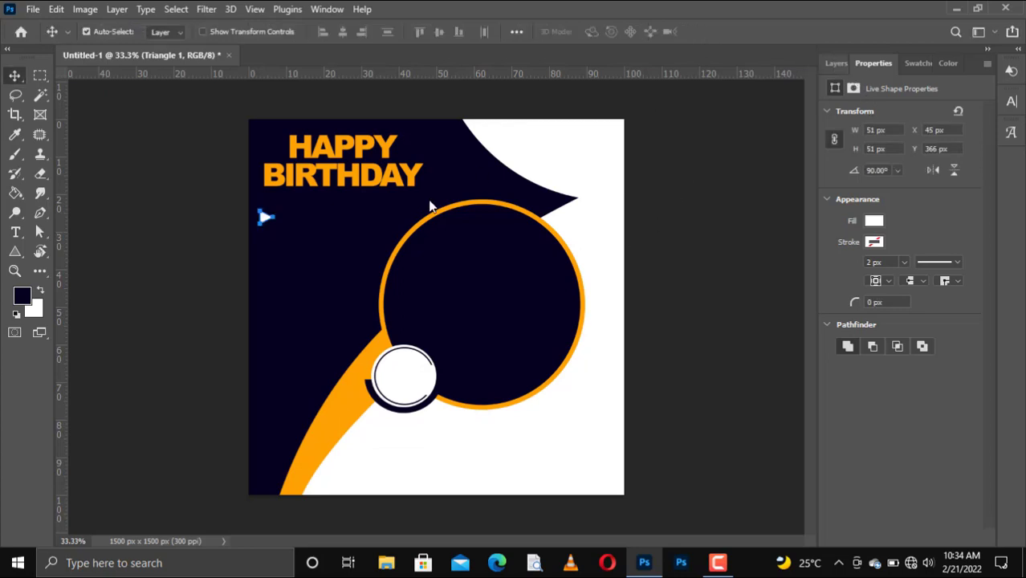
key("F7")
key("shift+Up")
key("shift+Up")
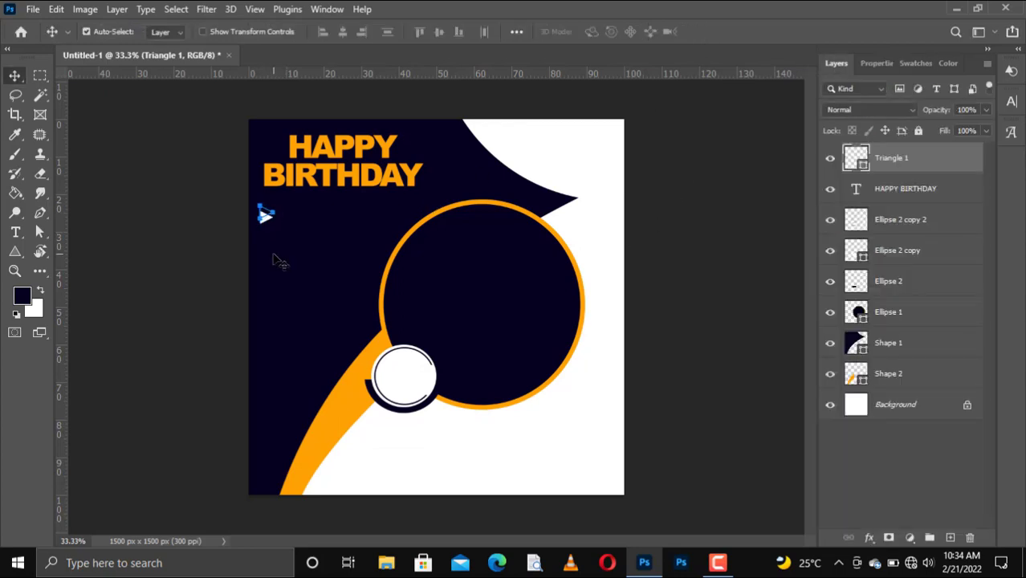
key("shift+Up")
key("shift+Up")
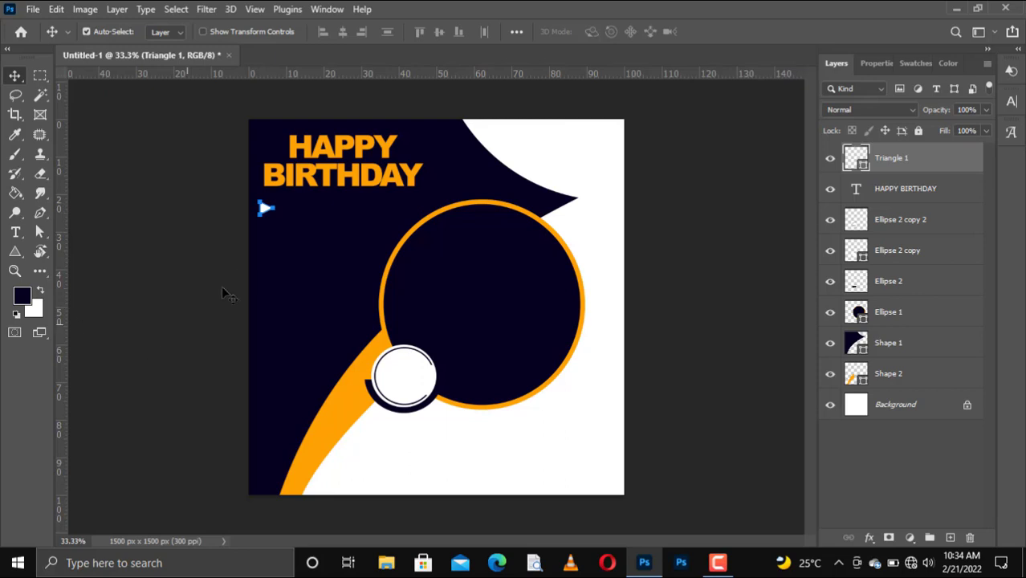
left_click(309, 216)
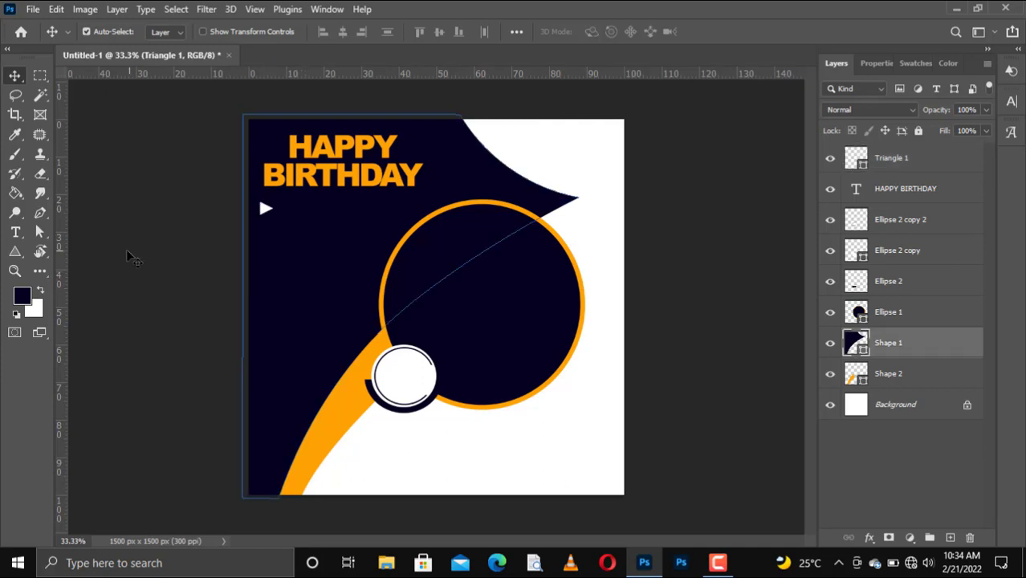
Type the celebrant's name at 16 pt beside the triangle and commit it.
left_click(16, 234)
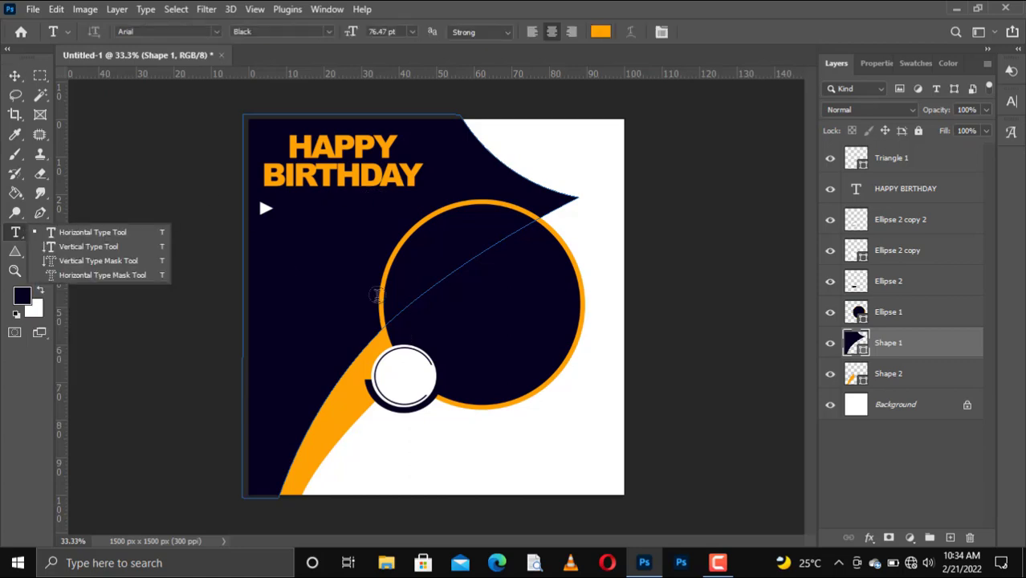
left_click(837, 160)
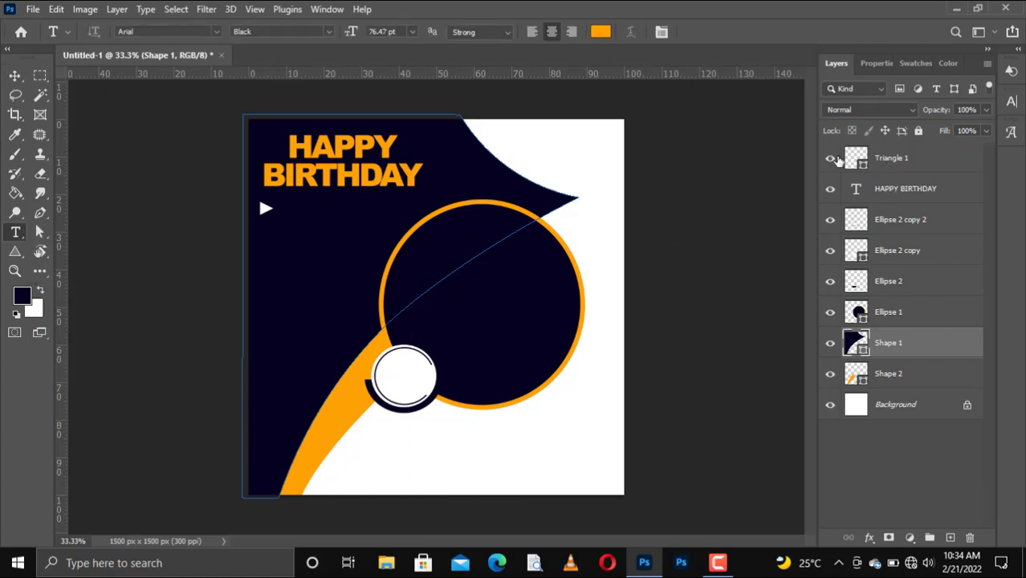
left_click(837, 159)
left_click(294, 210)
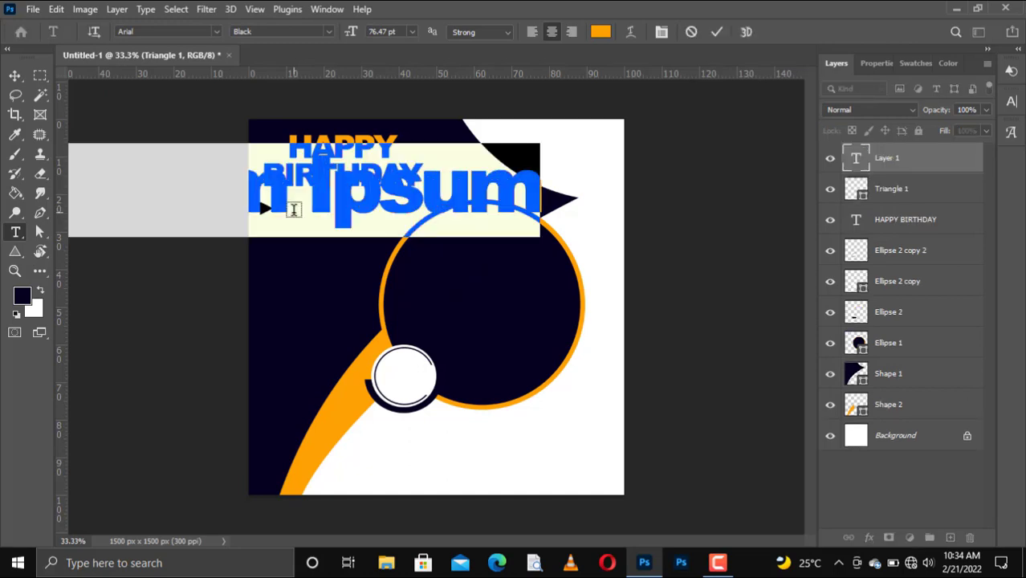
type("V")
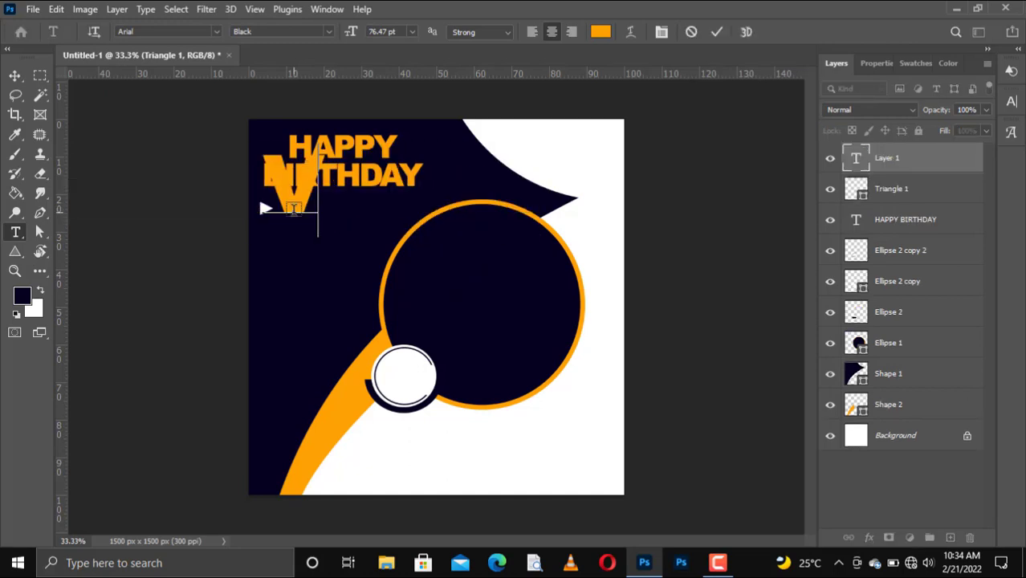
double_click(294, 209)
left_click(411, 32)
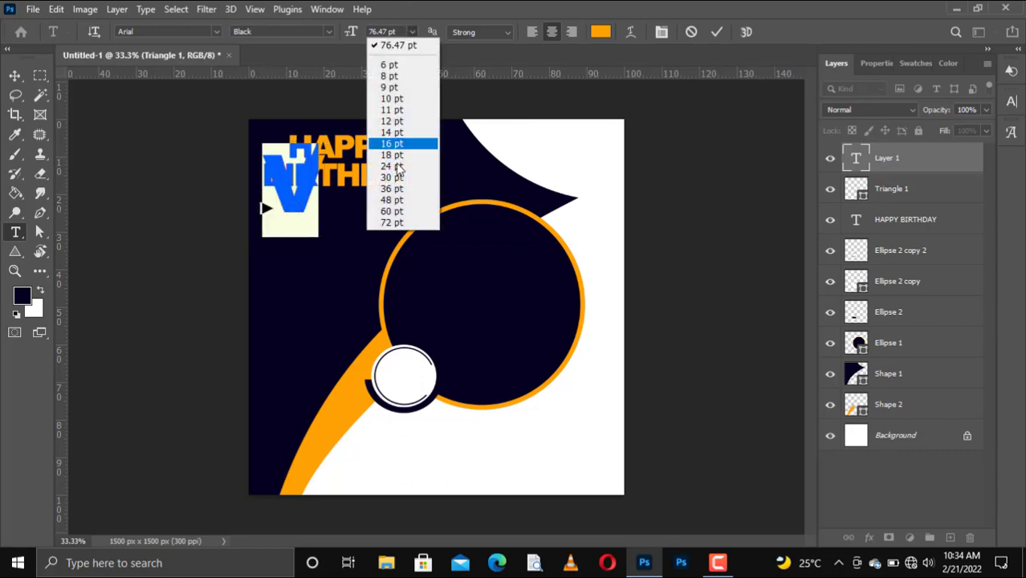
left_click(393, 146)
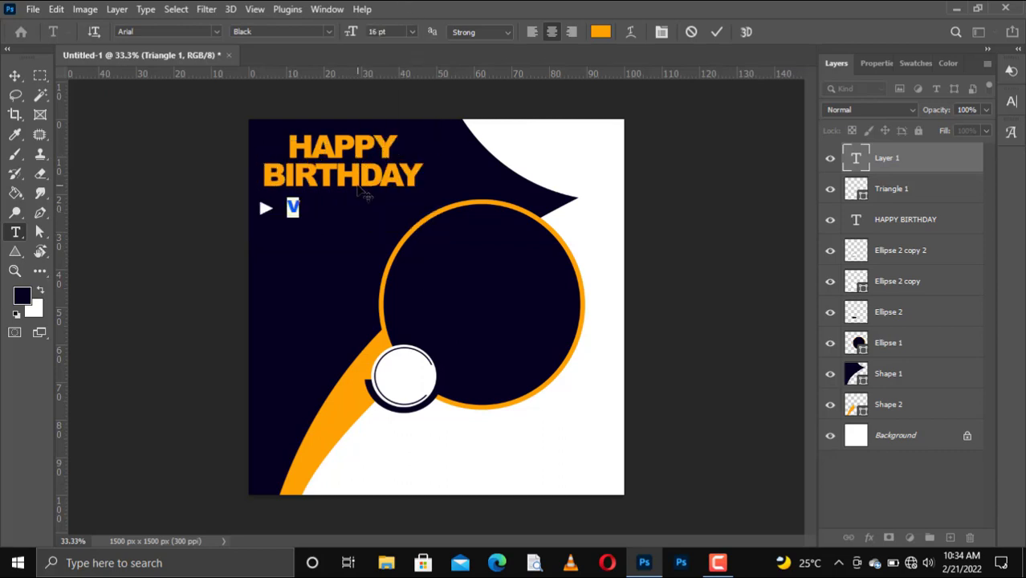
left_click(300, 207)
type("ASTY")
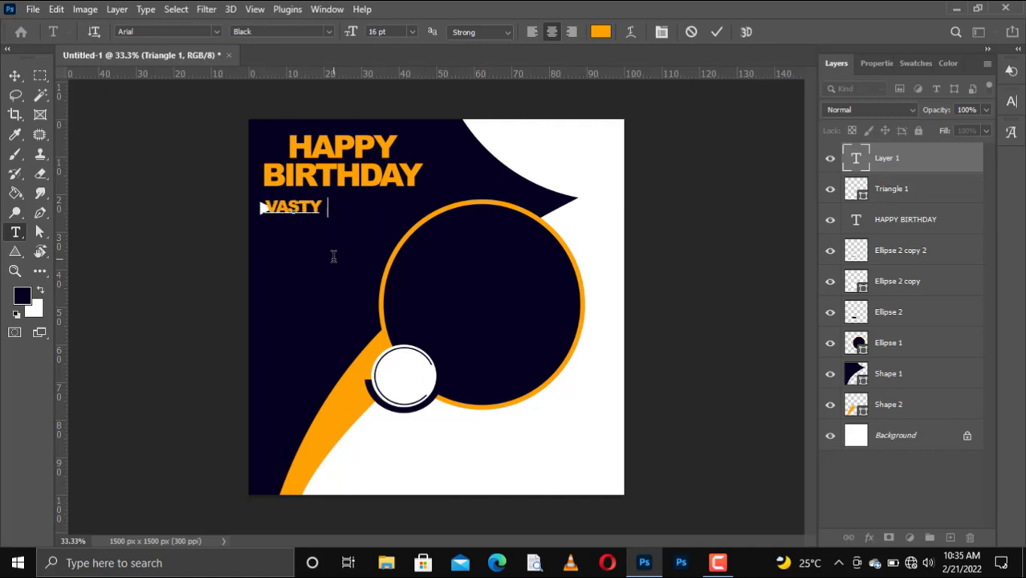
type("SEKYERE")
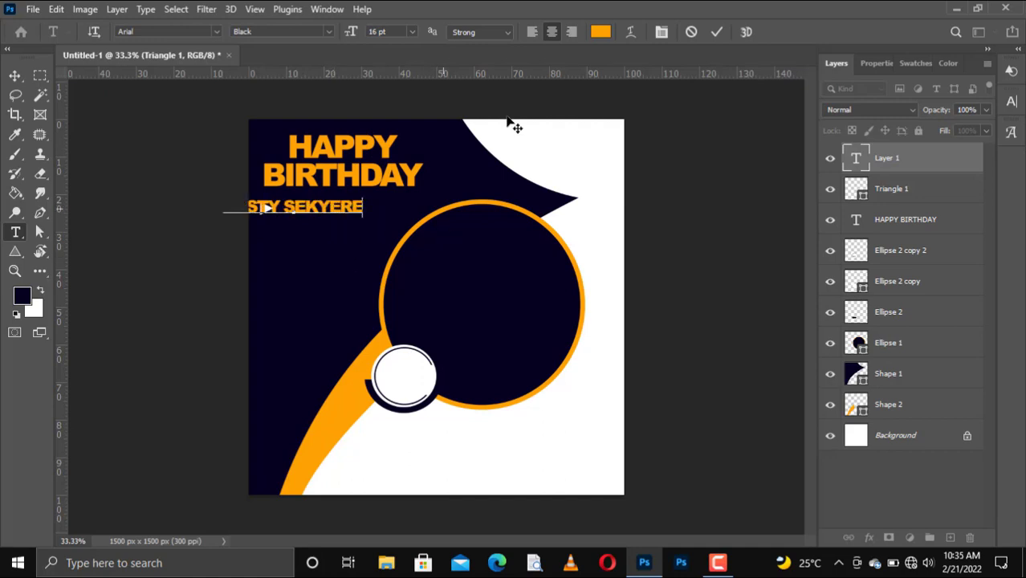
left_click(717, 31)
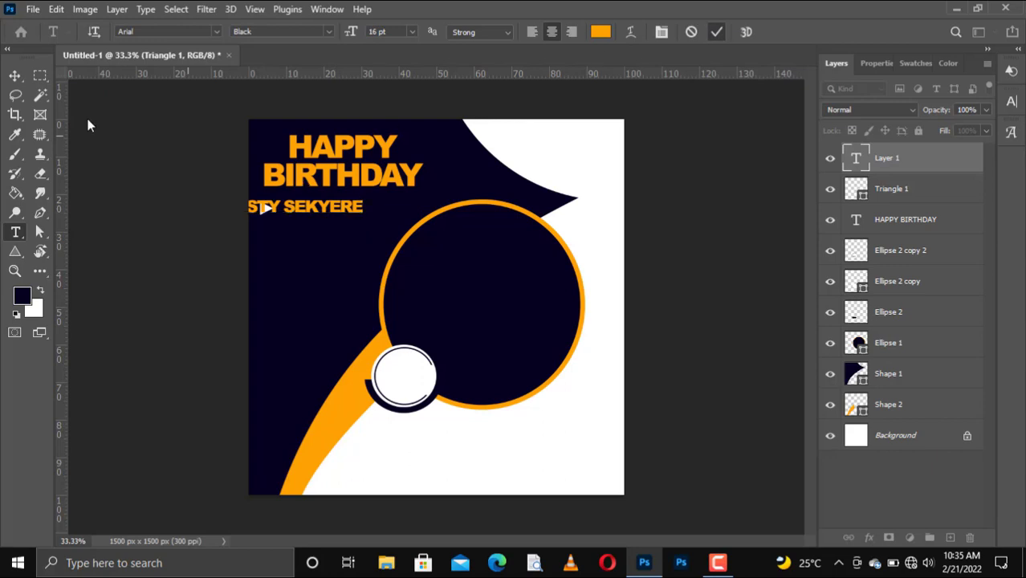
Move the name text just to the right of the triangle.
key("v")
left_click_drag(329, 217, 377, 210)
key("t")
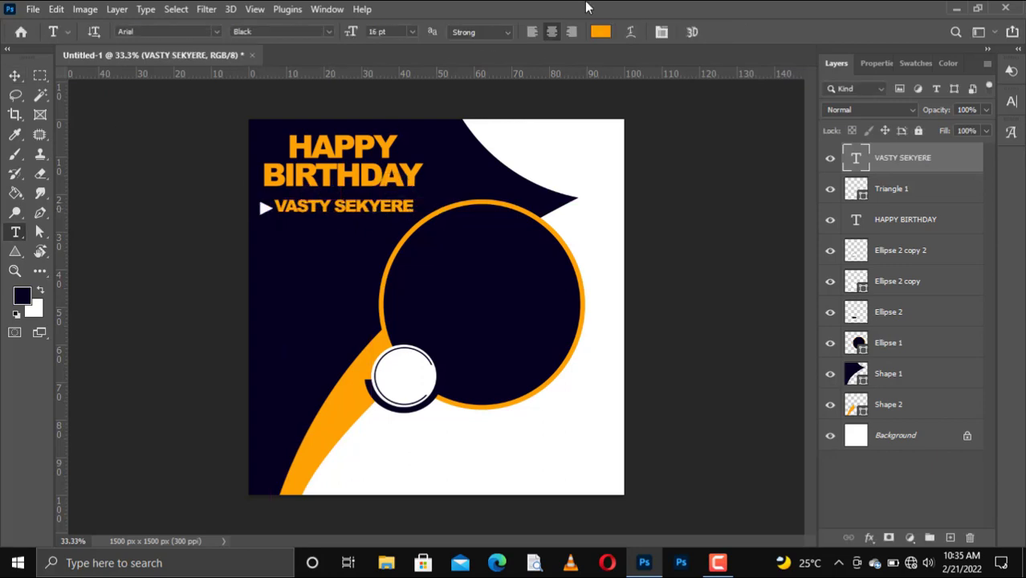
left_click(915, 63)
Make the name text white and scale it down to about 88%.
left_click(830, 111)
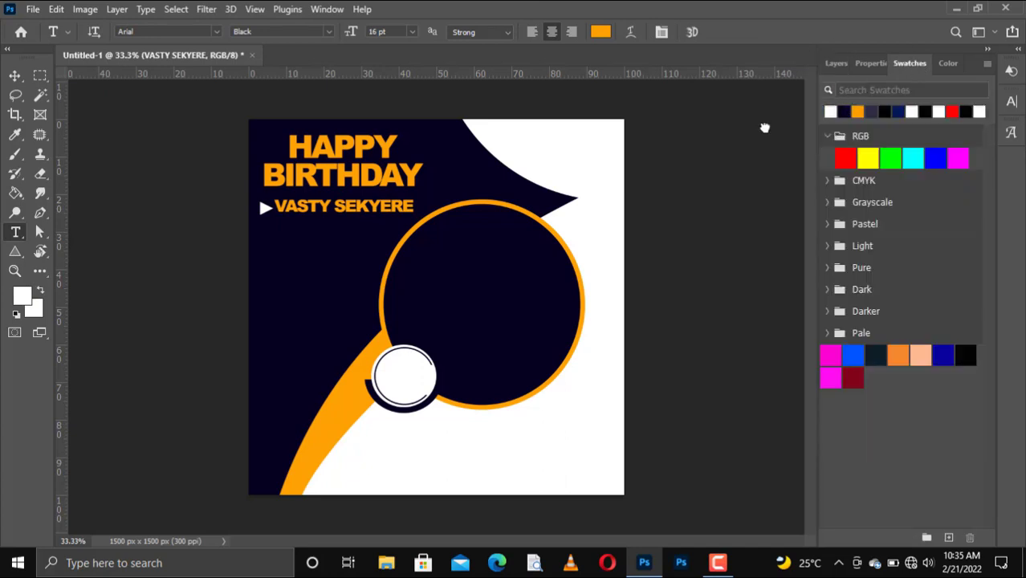
key("alt+BackSpace")
key("v")
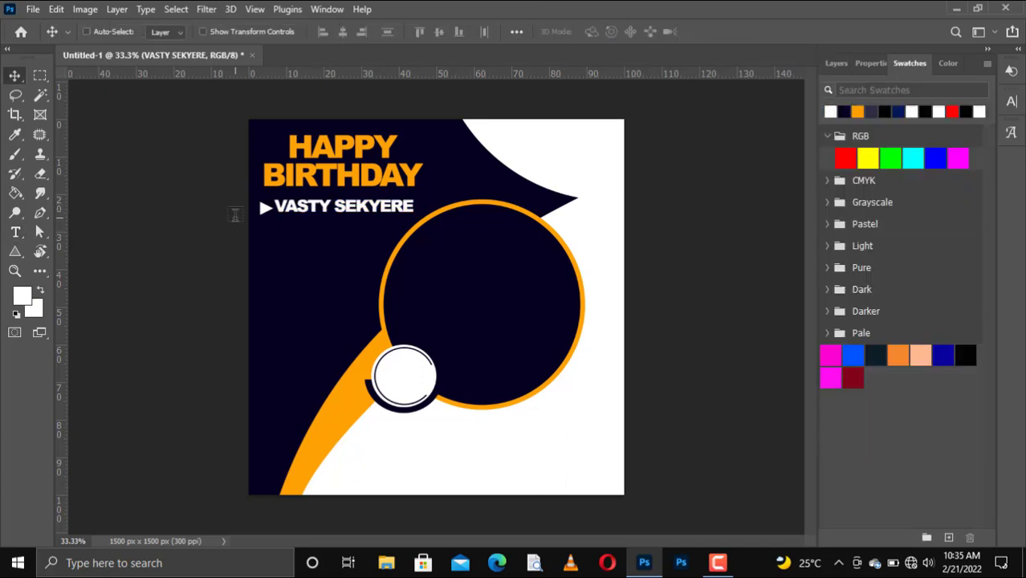
key("ctrl+t")
left_click_drag(416, 215, 399, 213)
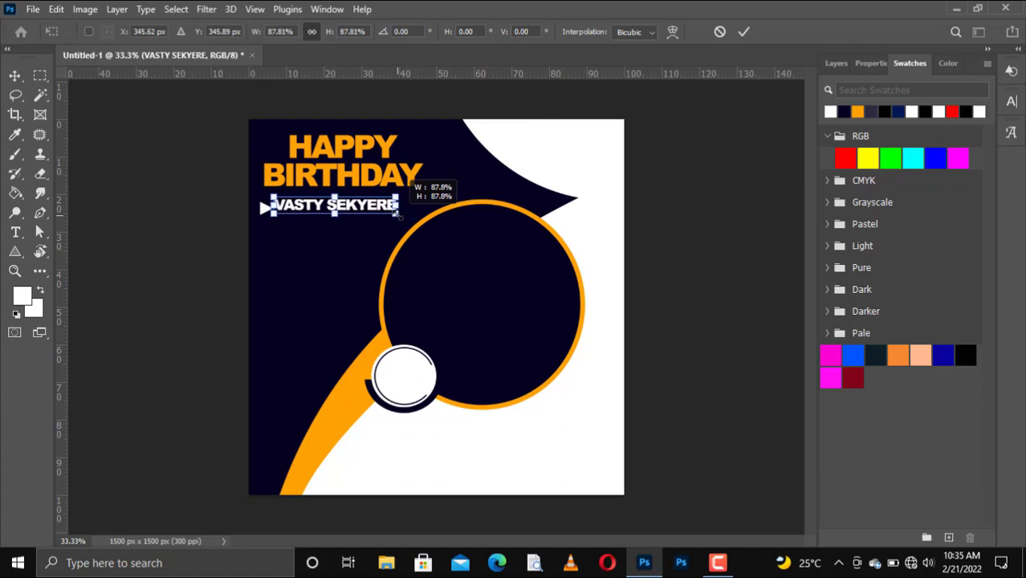
key("Return")
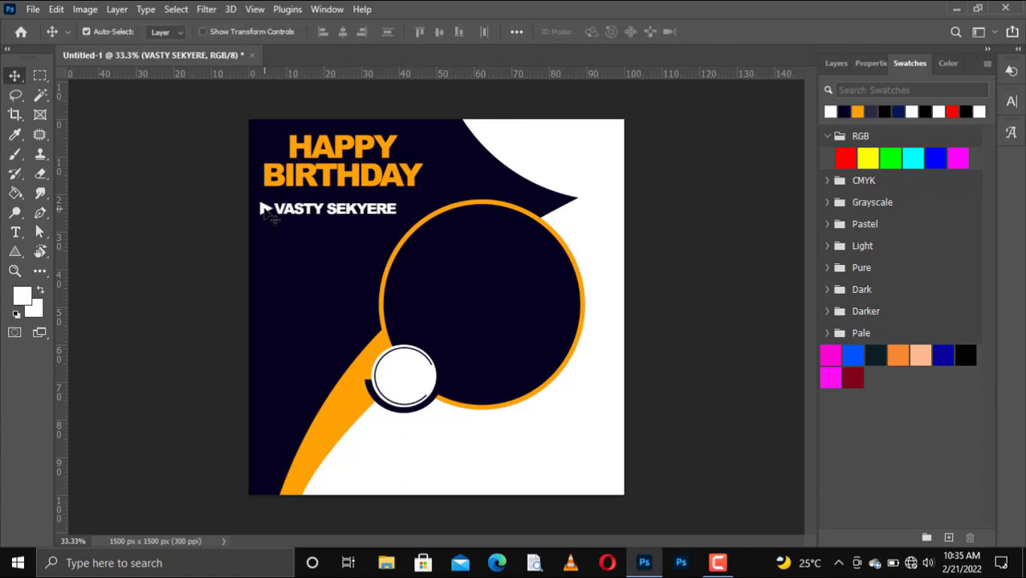
Shrink the triangle to match and nudge the name up to line up with it.
left_click(265, 210)
key("ctrl+t")
left_click_drag(275, 218, 271, 215)
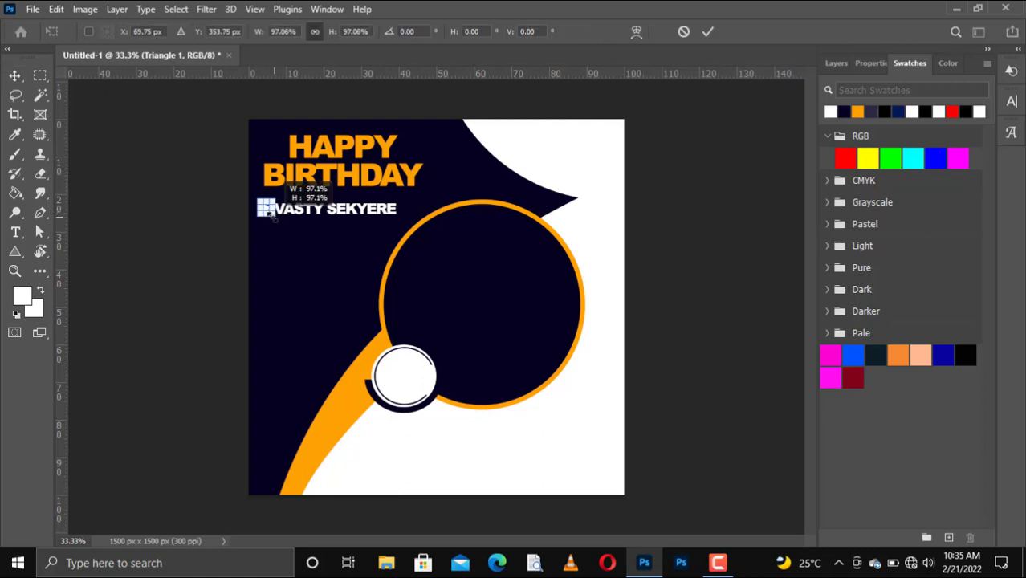
key("Return")
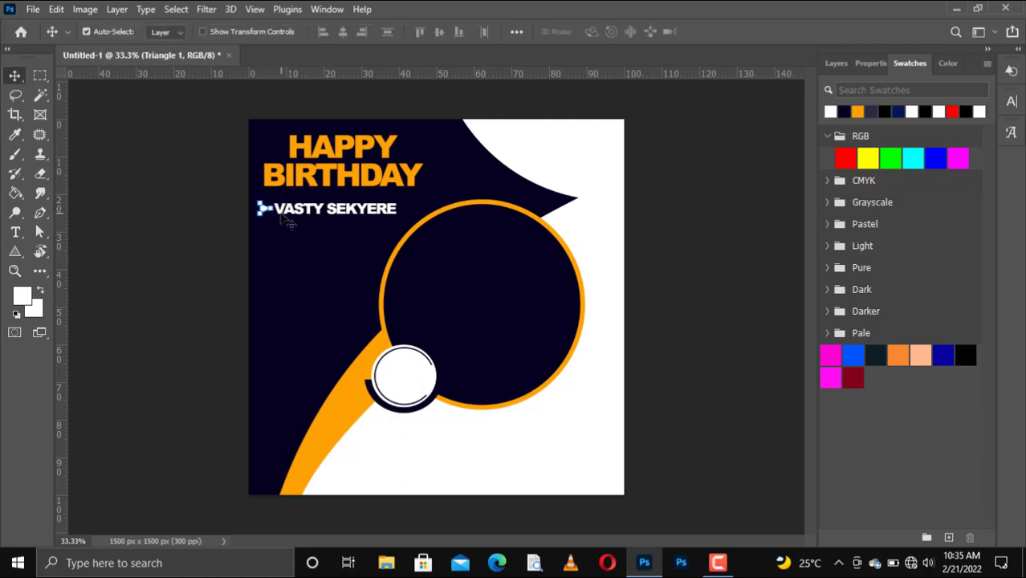
left_click(282, 215)
key("Up")
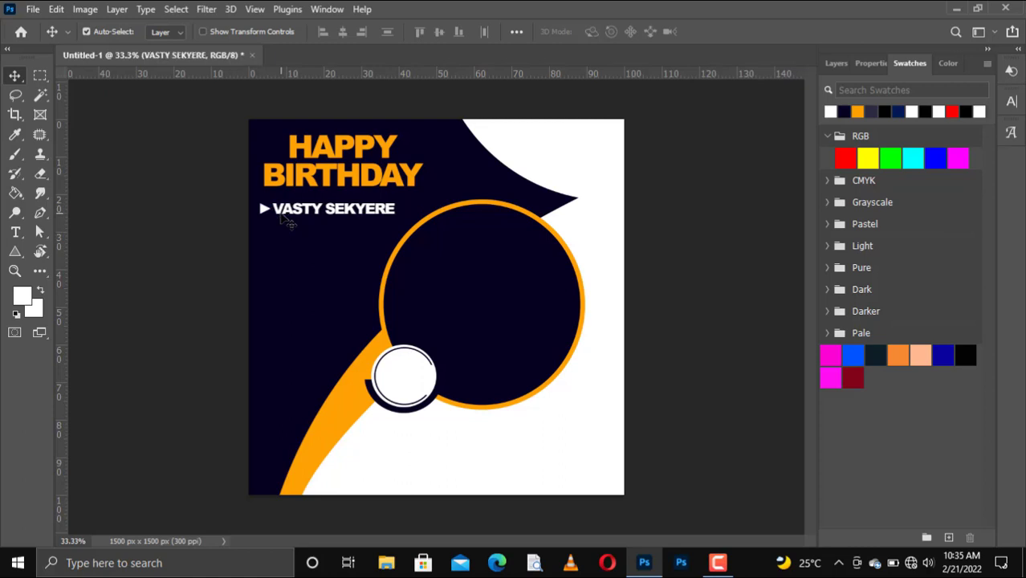
key("Up")
key("Up")
key("Up")
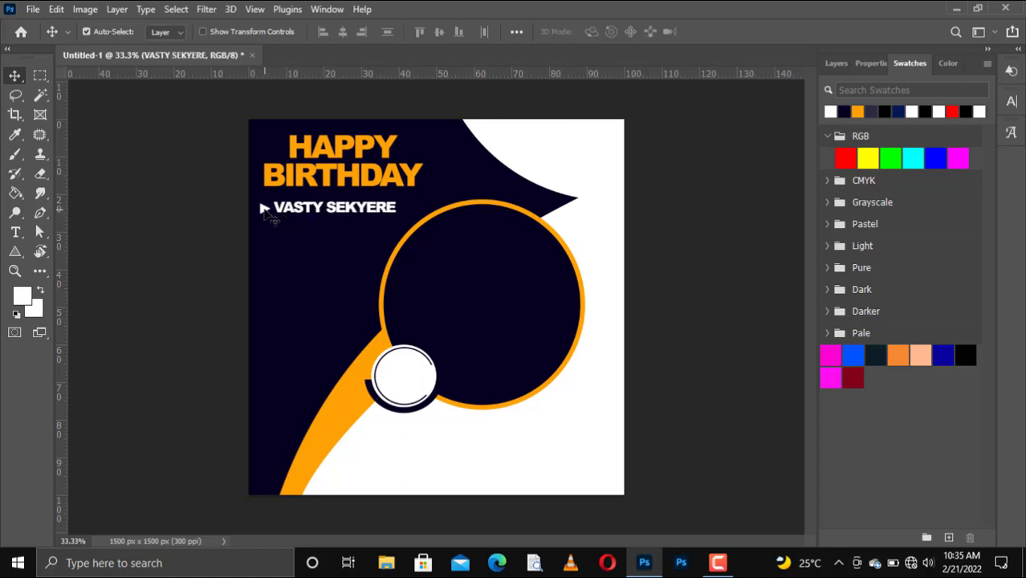
left_click(265, 211)
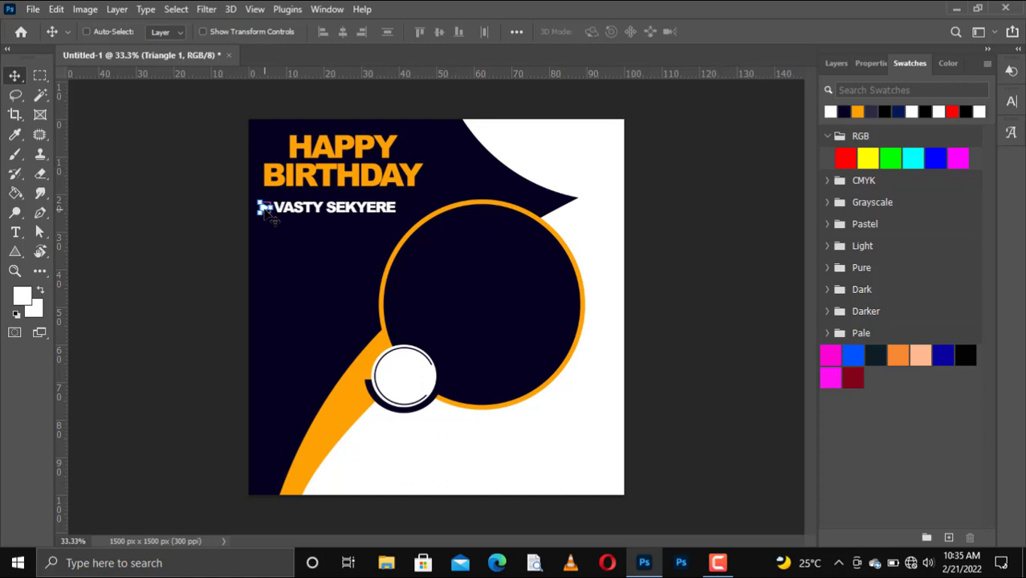
left_click(835, 62)
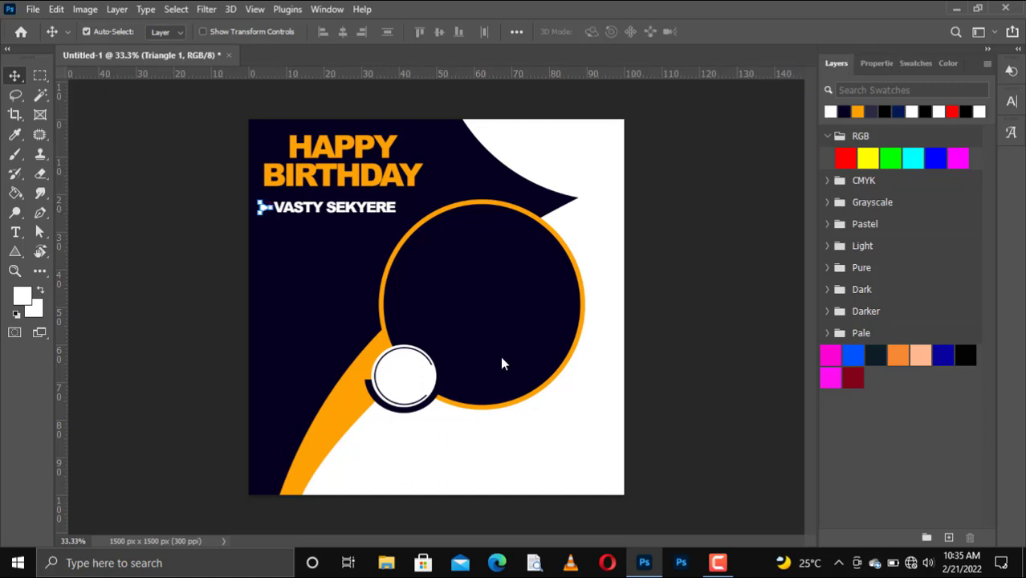
left_click(335, 281)
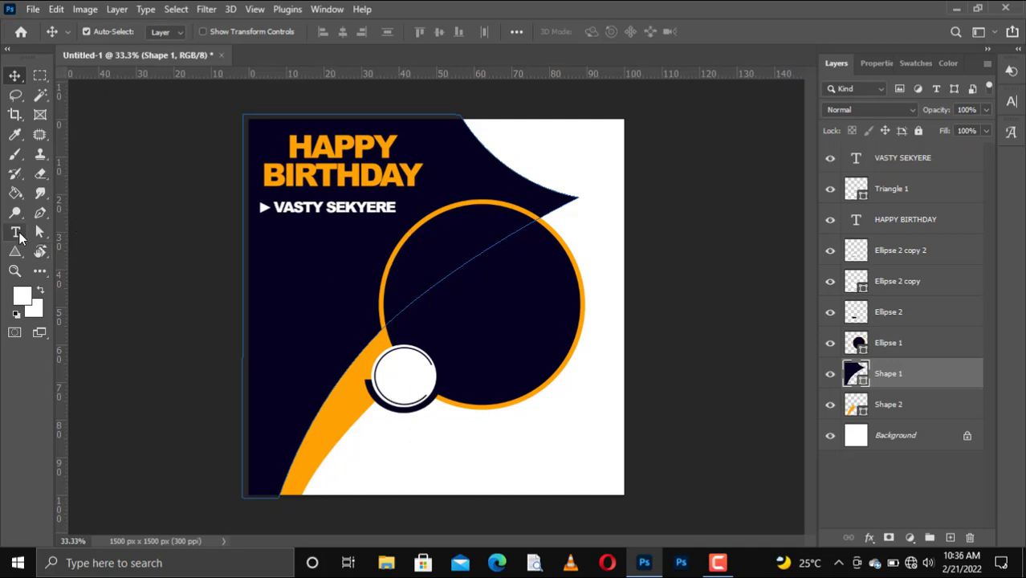
Start PLUS ONE text inside the small white circle with Auto leading.
left_click_drag(18, 232, 81, 230)
left_click(86, 232)
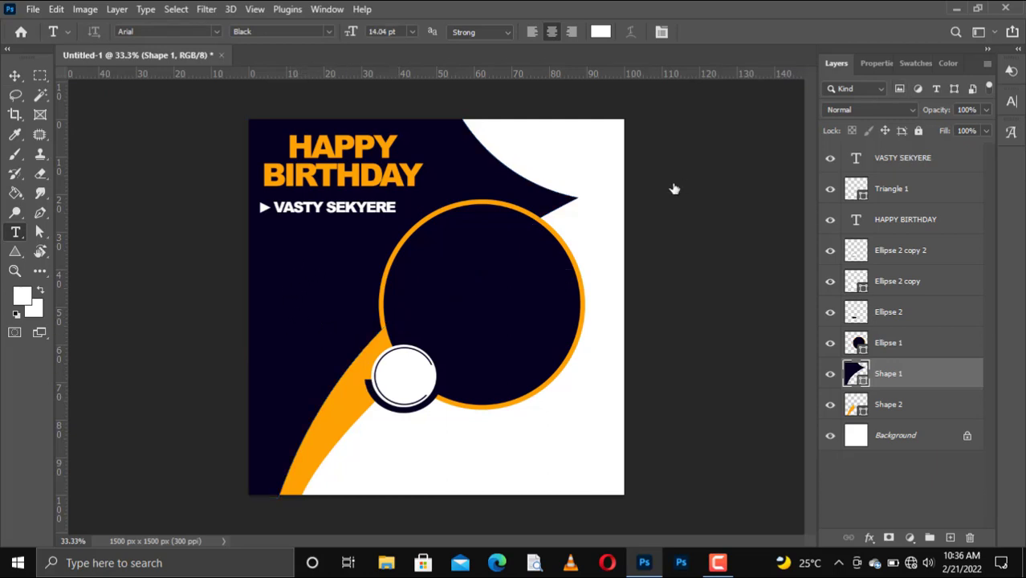
left_click(883, 159)
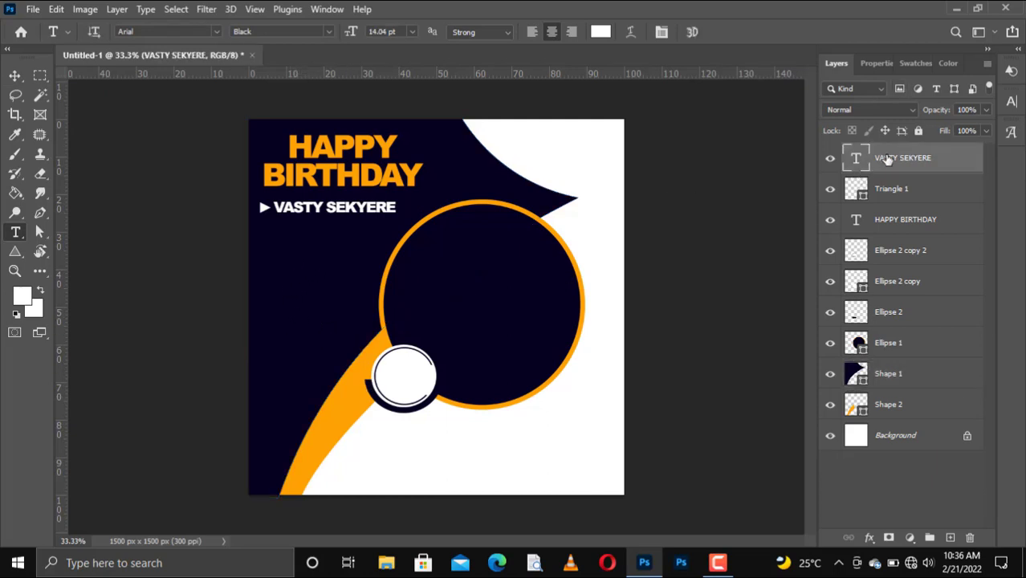
left_click(391, 376)
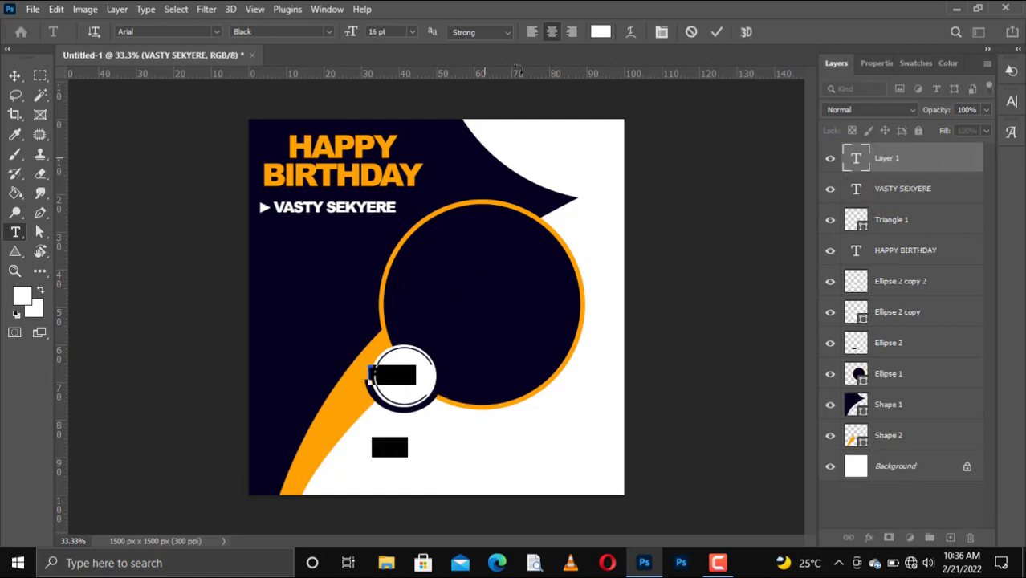
left_click(909, 63)
left_click(865, 63)
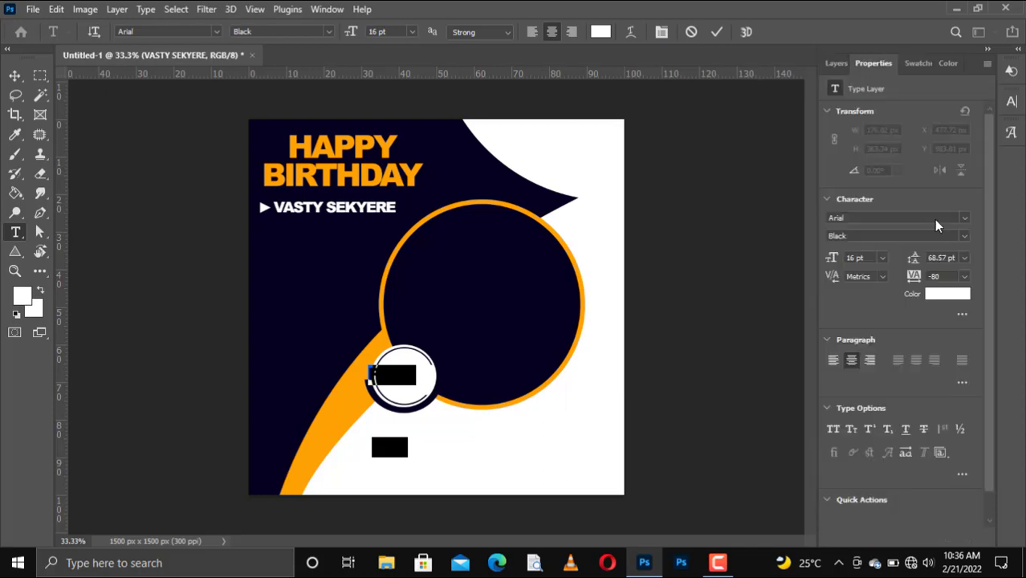
left_click(963, 262)
left_click(960, 270)
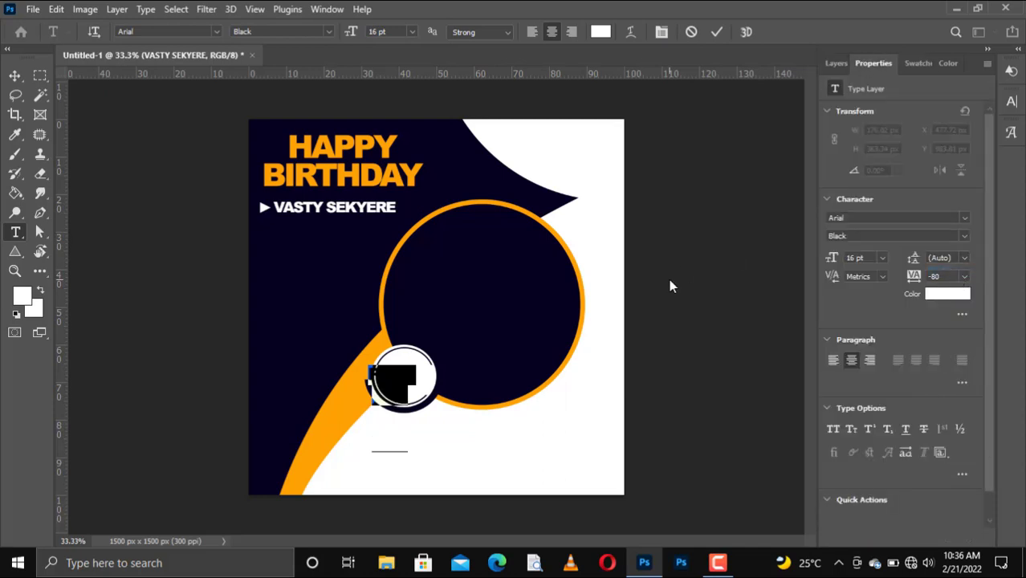
Colour PLUS ONE navy, commit it, and nudge it right and down to centre it.
left_click(912, 62)
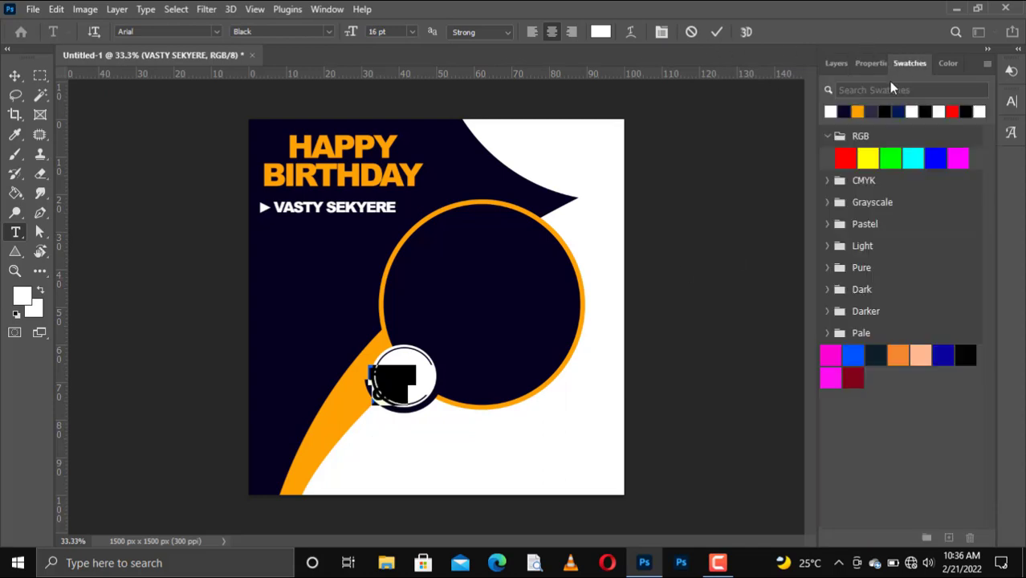
left_click(844, 111)
key("ctrl+h")
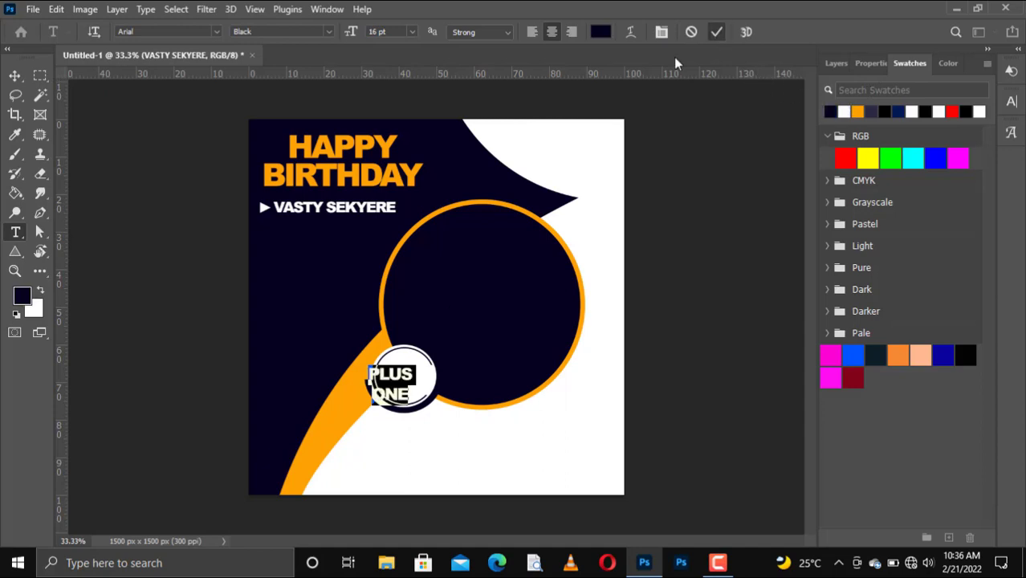
key("ctrl+Return")
key("v")
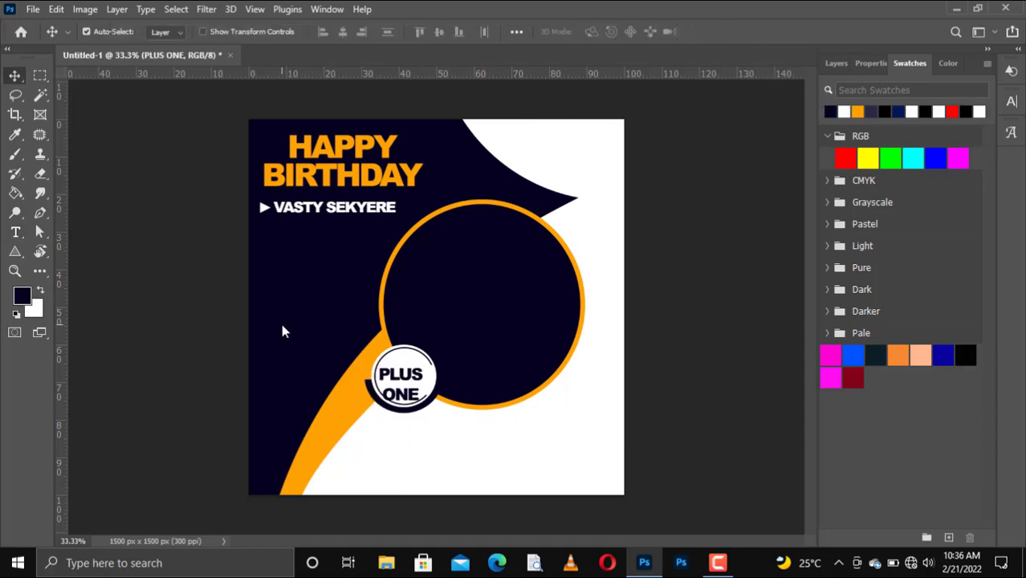
key("Right")
key("Right")
key("Right")
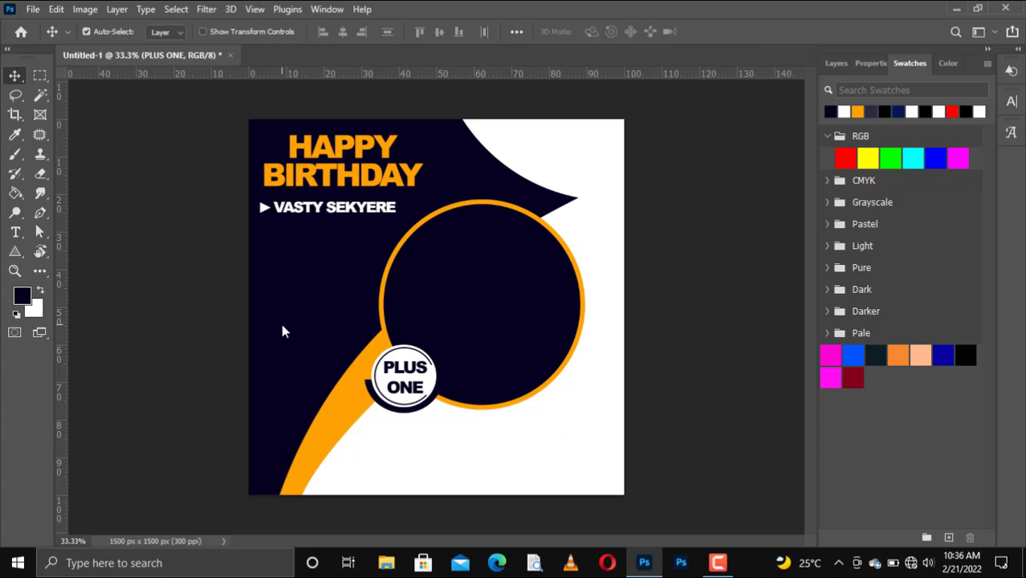
key("Down")
key("Down")
Scale PLUS ONE down to about 89% to fit inside the circle.
key("t")
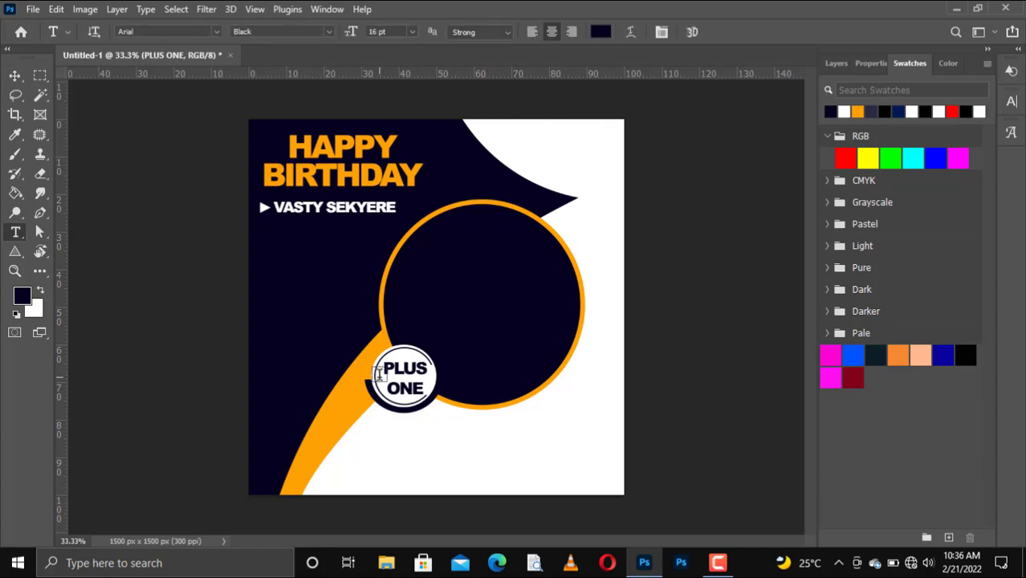
key("ctrl+t")
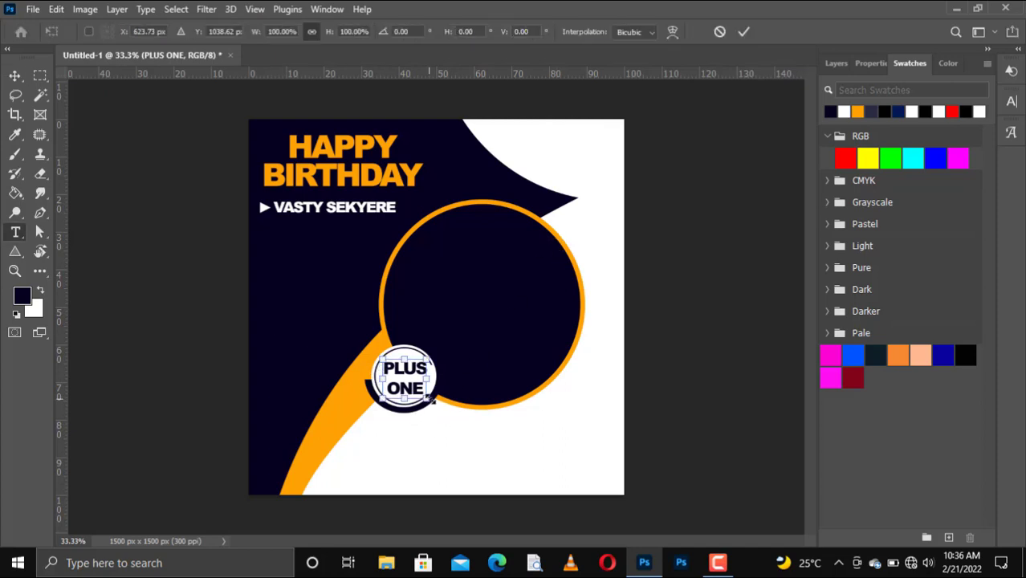
left_click_drag(434, 408, 425, 398)
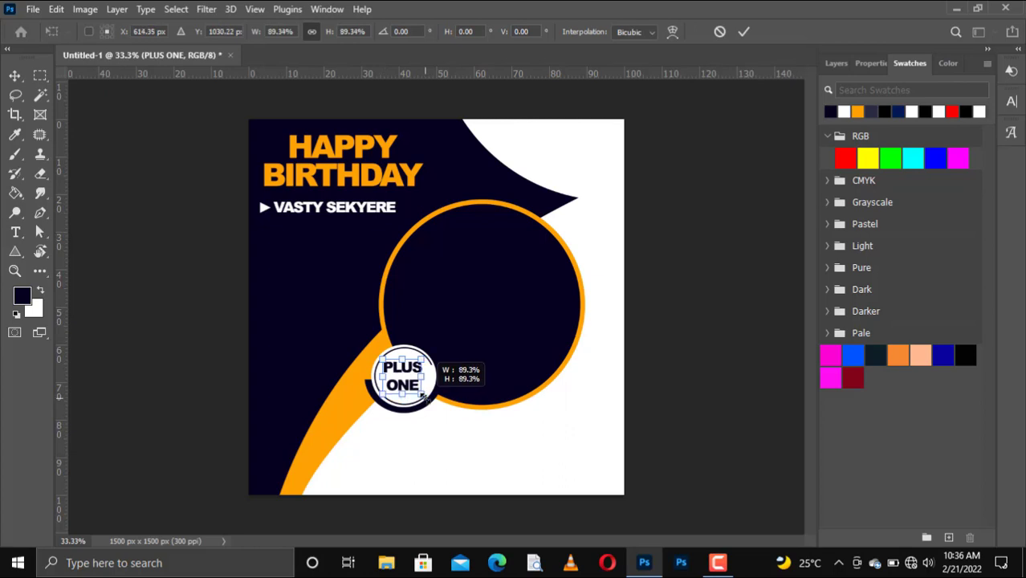
key("Return")
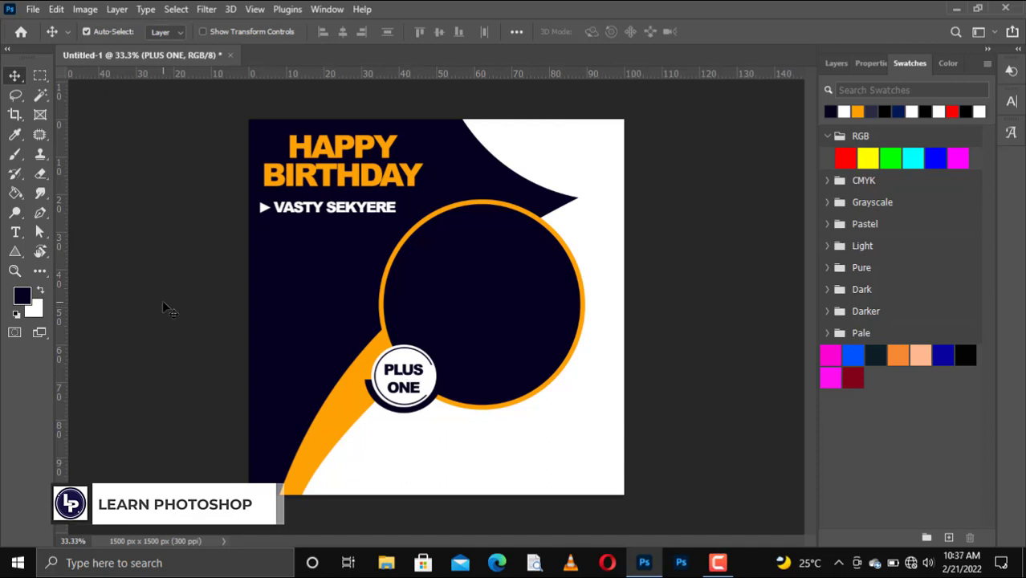
Draw a wide navy rounded rectangle bar, about 444 × 75 px.
left_click(18, 253)
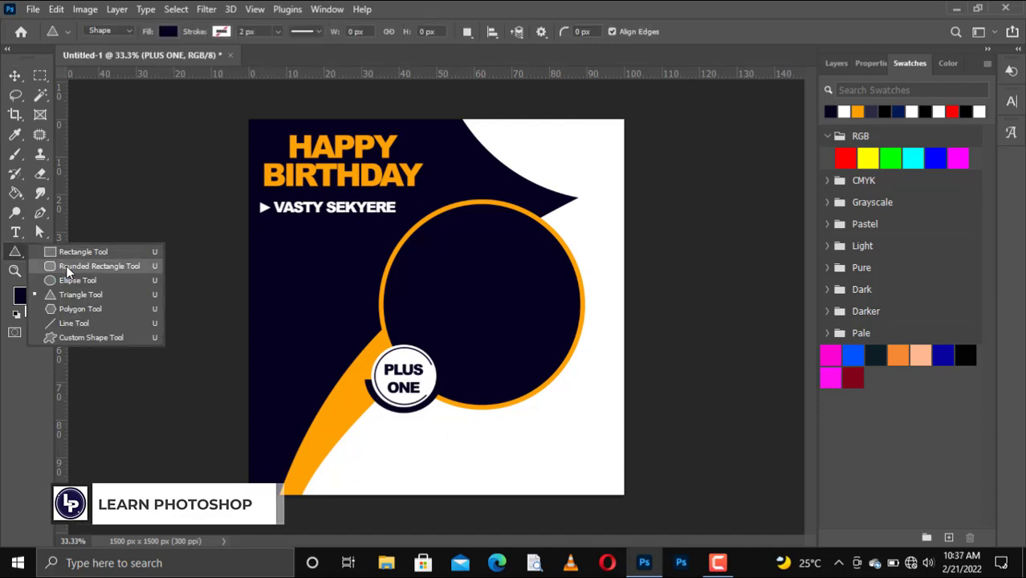
key("Escape")
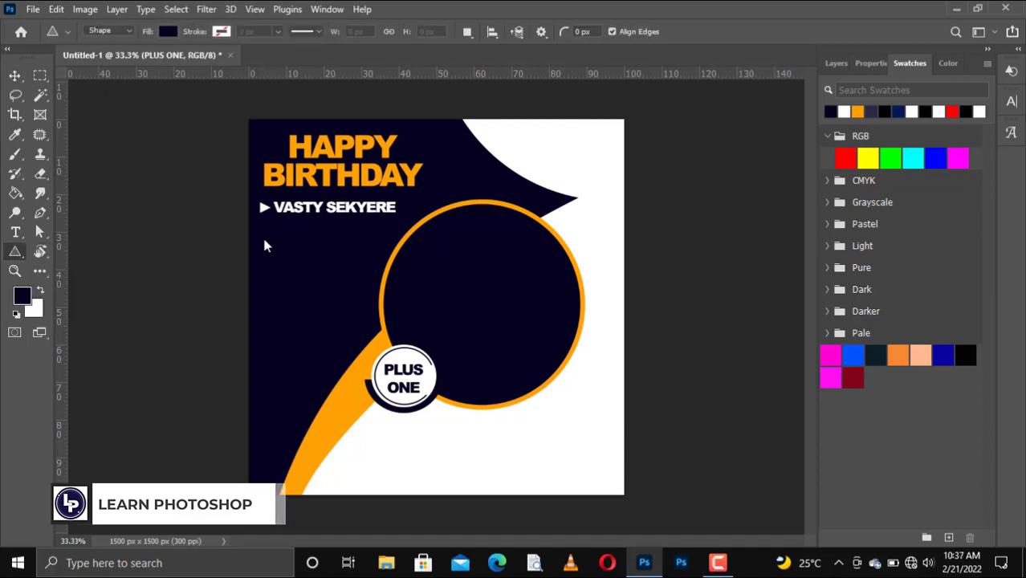
key("shift+u")
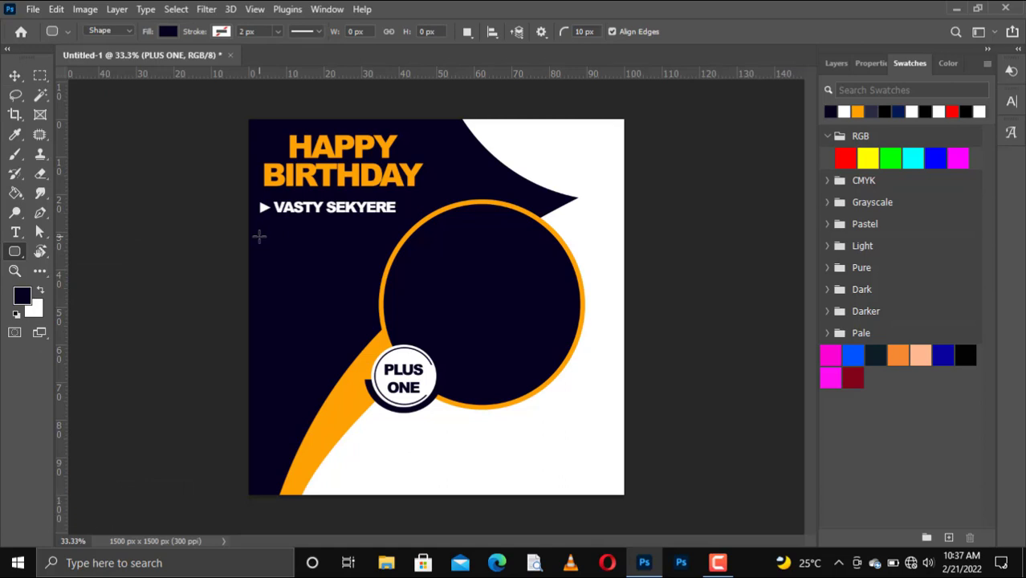
left_click_drag(258, 236, 371, 256)
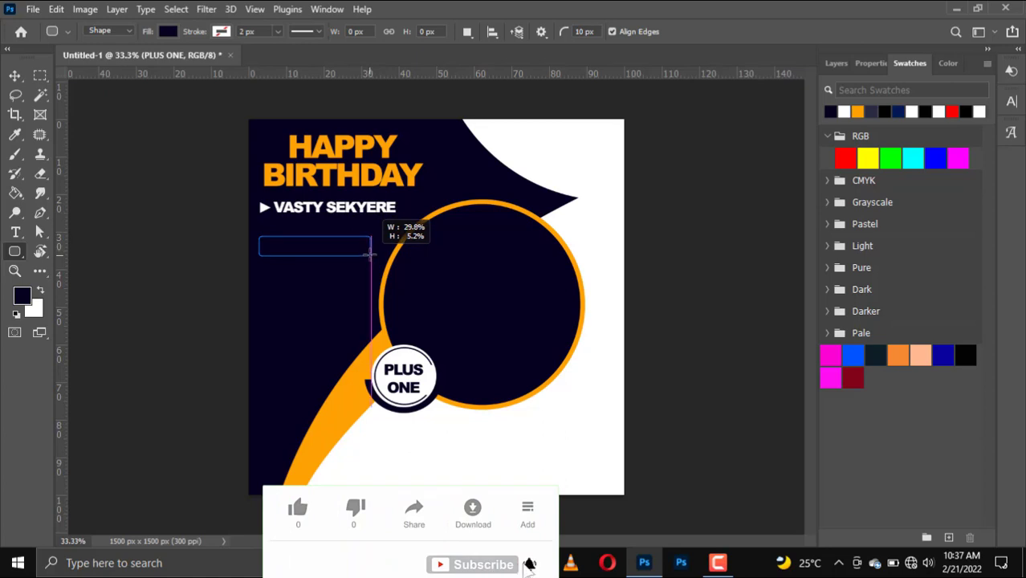
left_click_drag(371, 255, 370, 255)
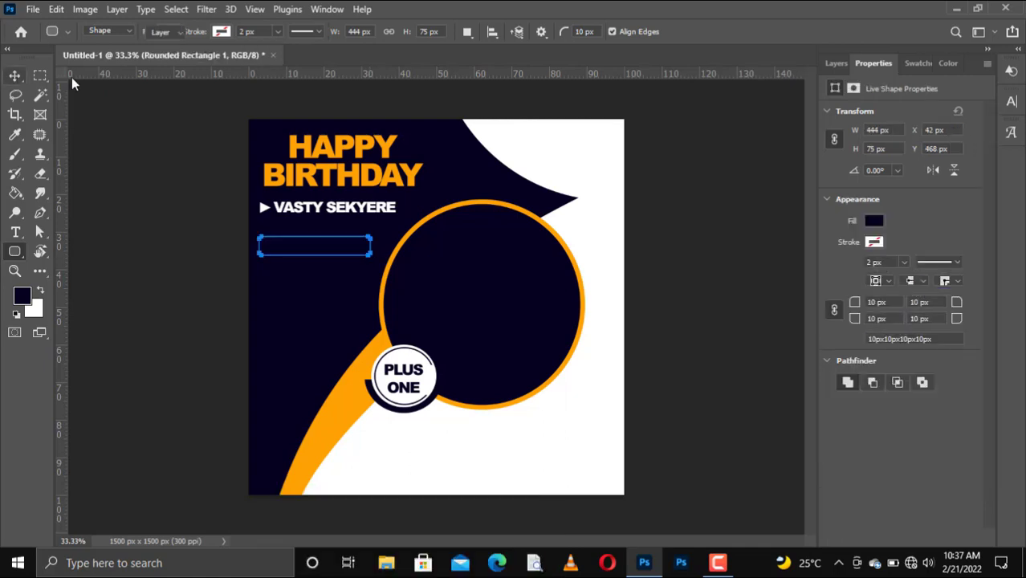
Move the rounded bar to the bottom centre below the PLUS ONE badge.
left_click(15, 77)
left_click_drag(321, 254, 486, 466)
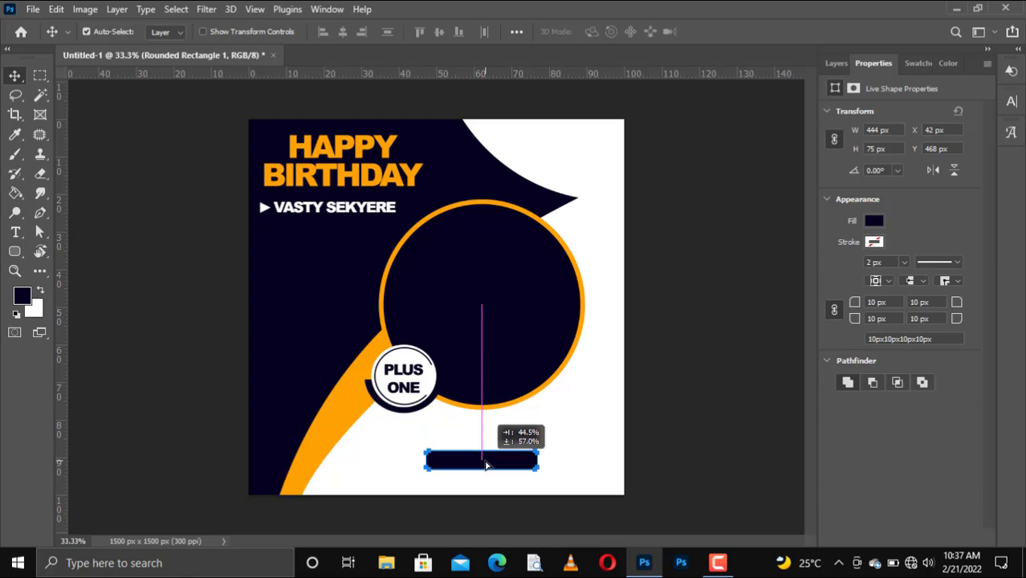
left_click_drag(486, 464, 487, 460)
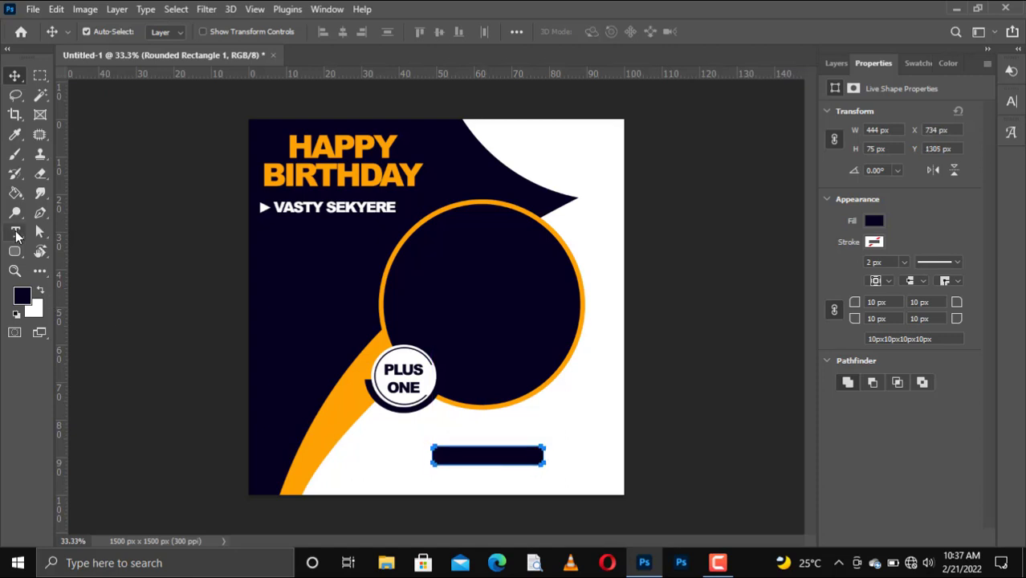
Add a navy '23RD JANUARY' text line and move it down onto the dark rounded bar.
left_click(15, 232)
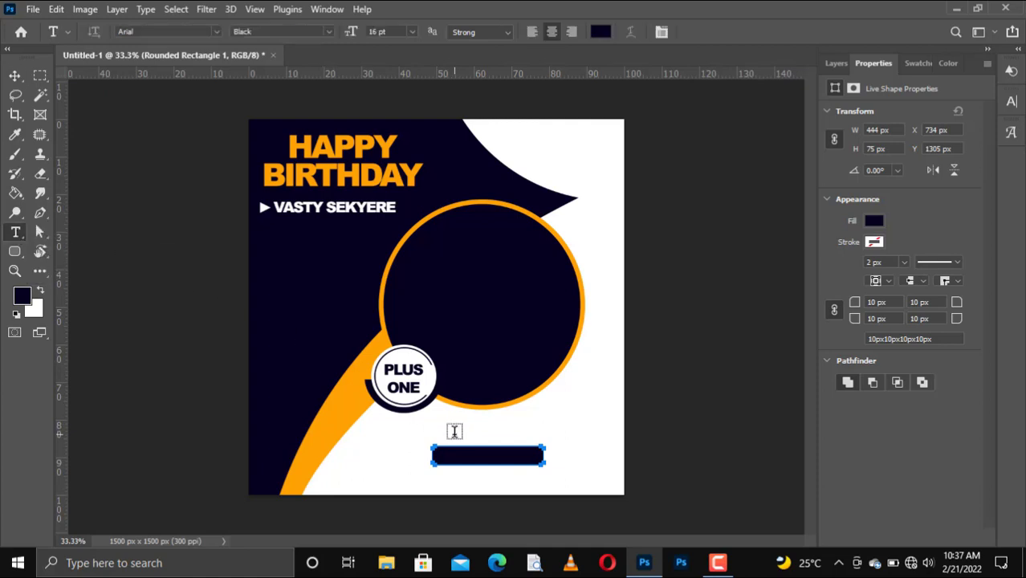
left_click(454, 432)
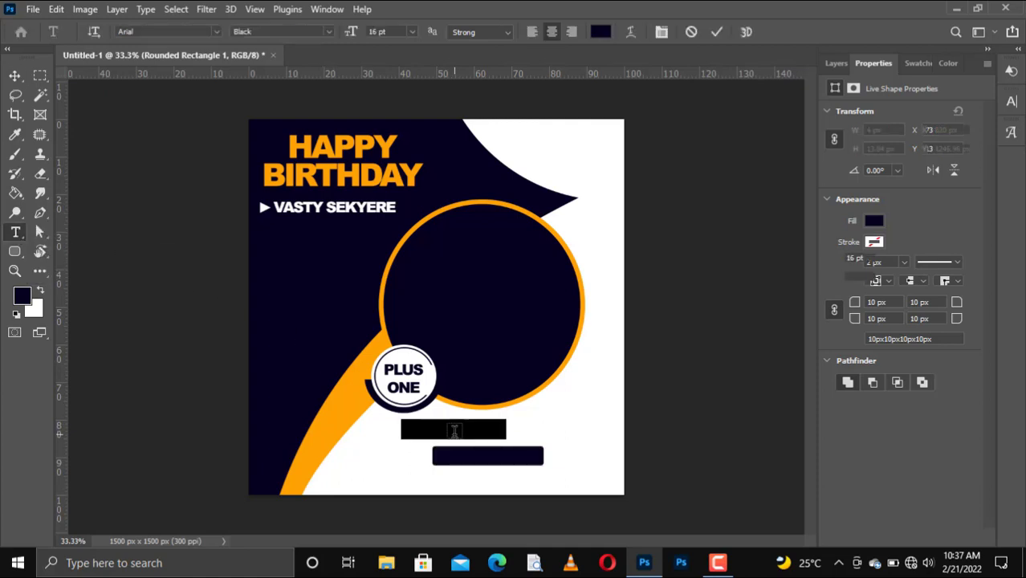
left_click(454, 431)
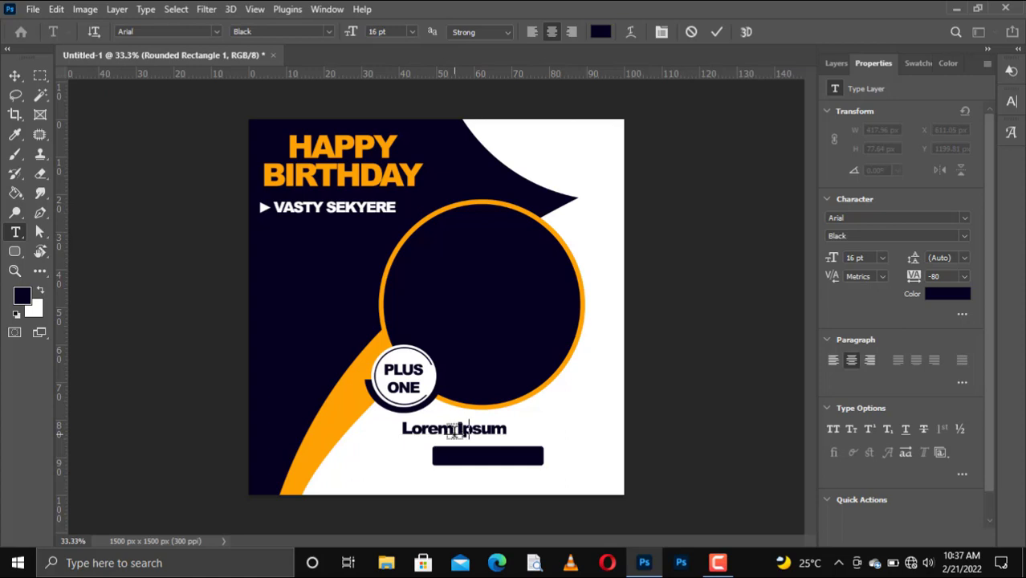
key("ctrl+a")
type("23RD")
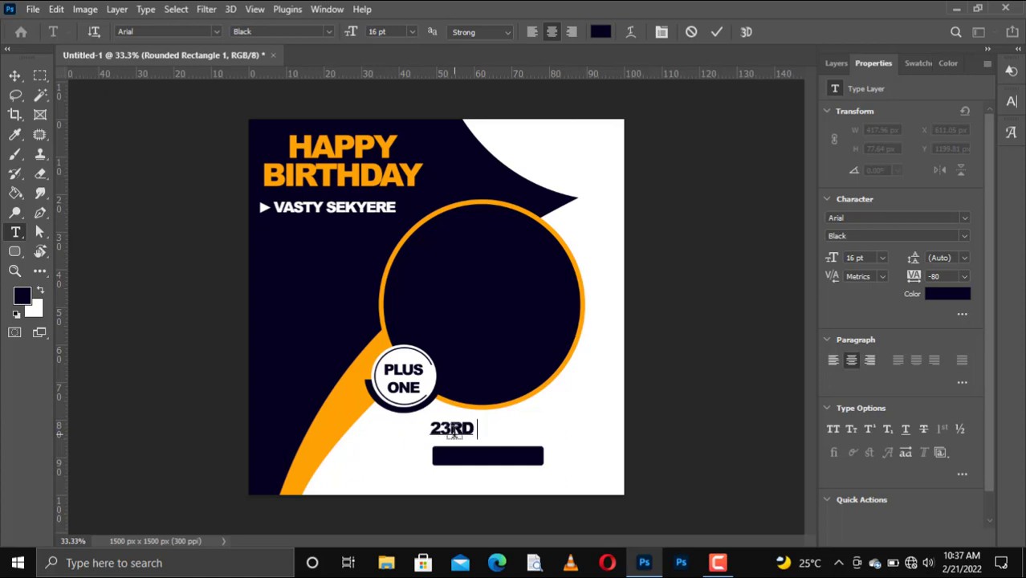
type(" JAN")
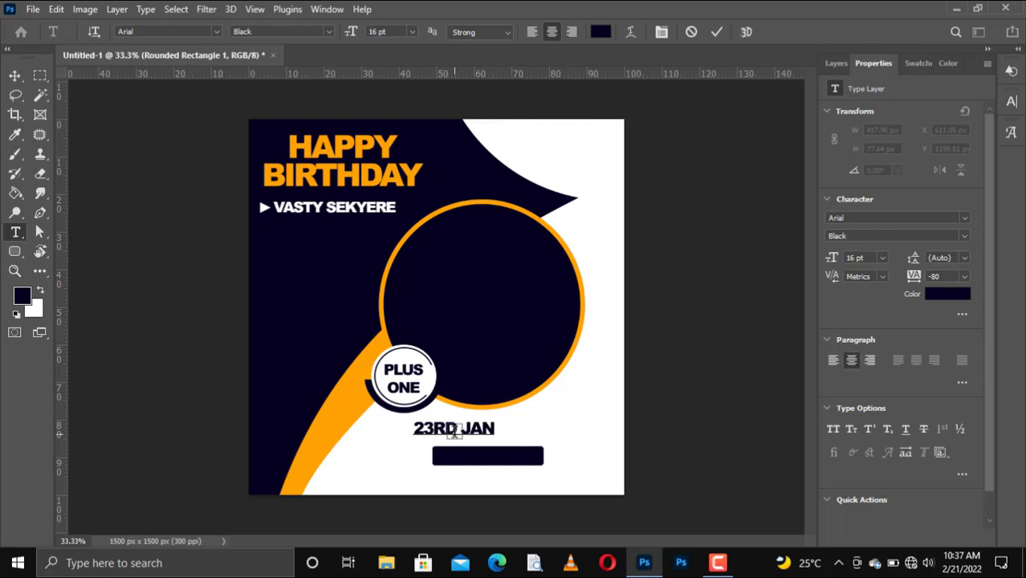
type("UARY")
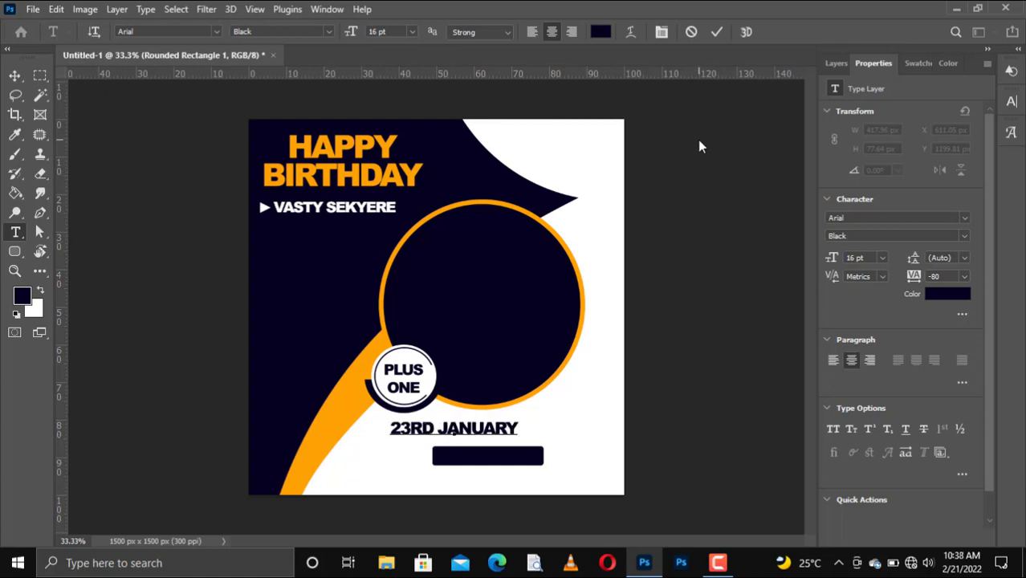
key("ctrl+a")
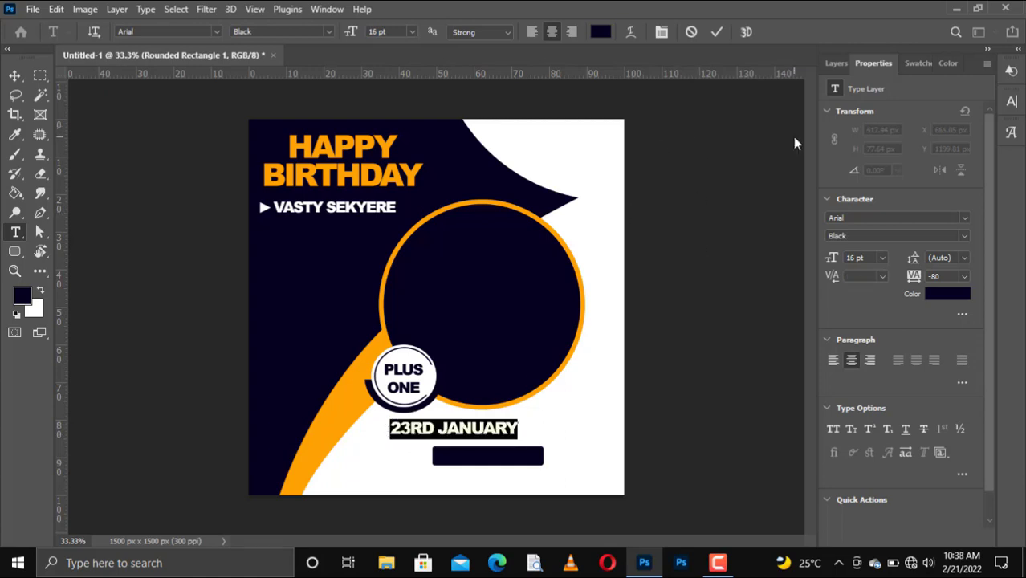
left_click(428, 261)
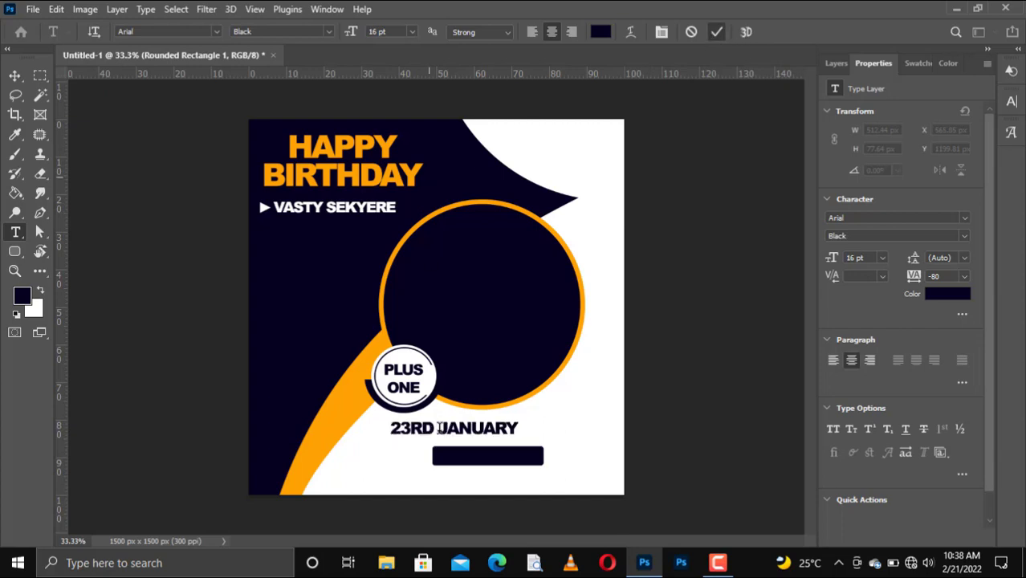
key("v")
left_click_drag(458, 435, 492, 460)
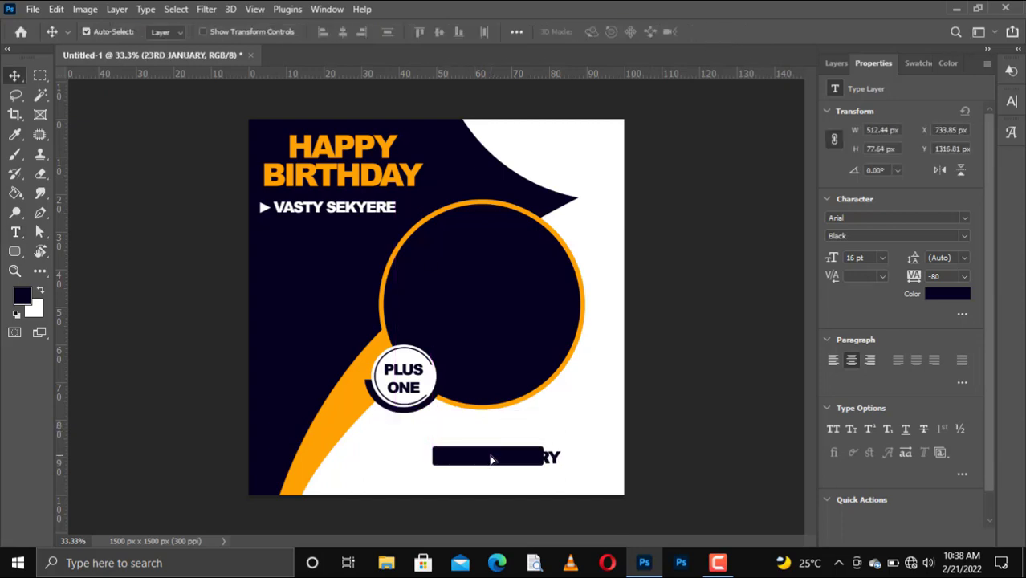
Make the 23RD JANUARY text white and scale it to about 81% to fit the pill.
left_click(910, 63)
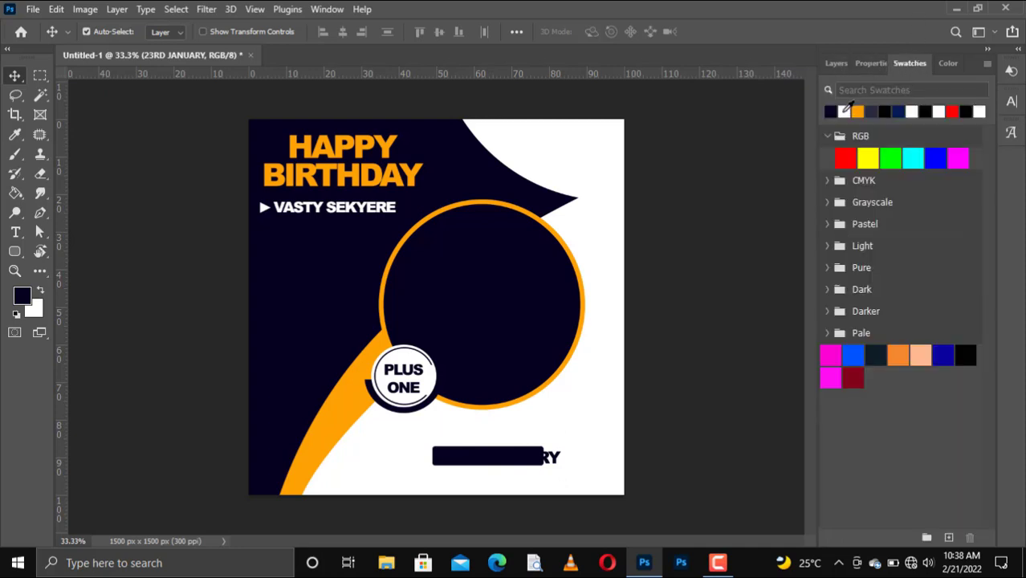
left_click(831, 111)
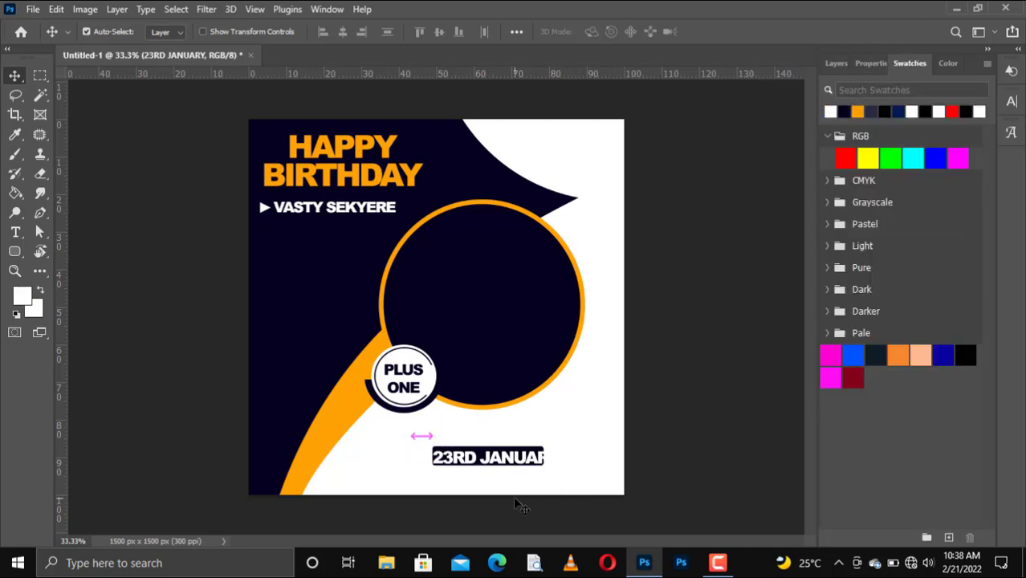
key("ctrl+t")
left_click_drag(554, 462, 539, 457)
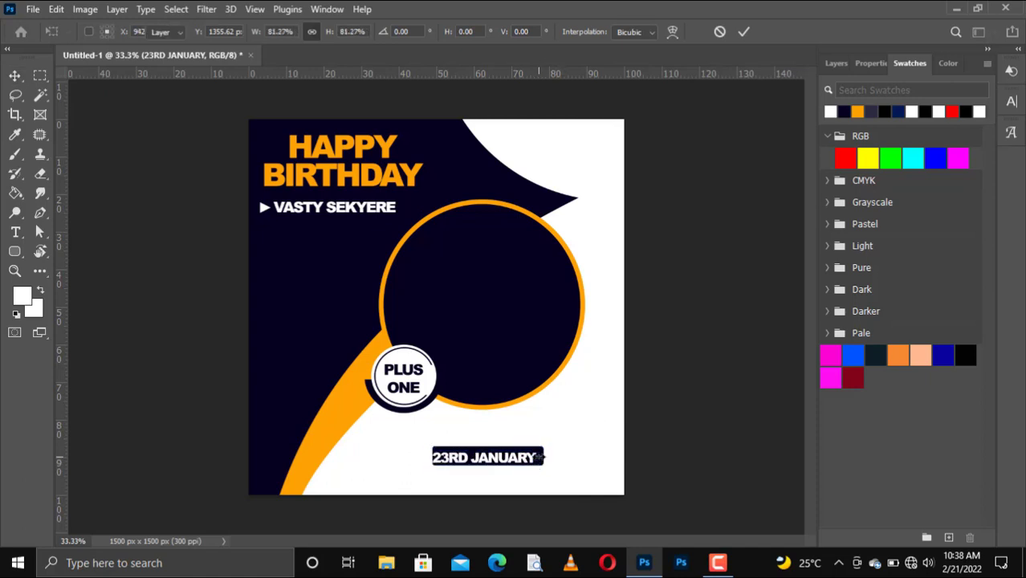
key("Return")
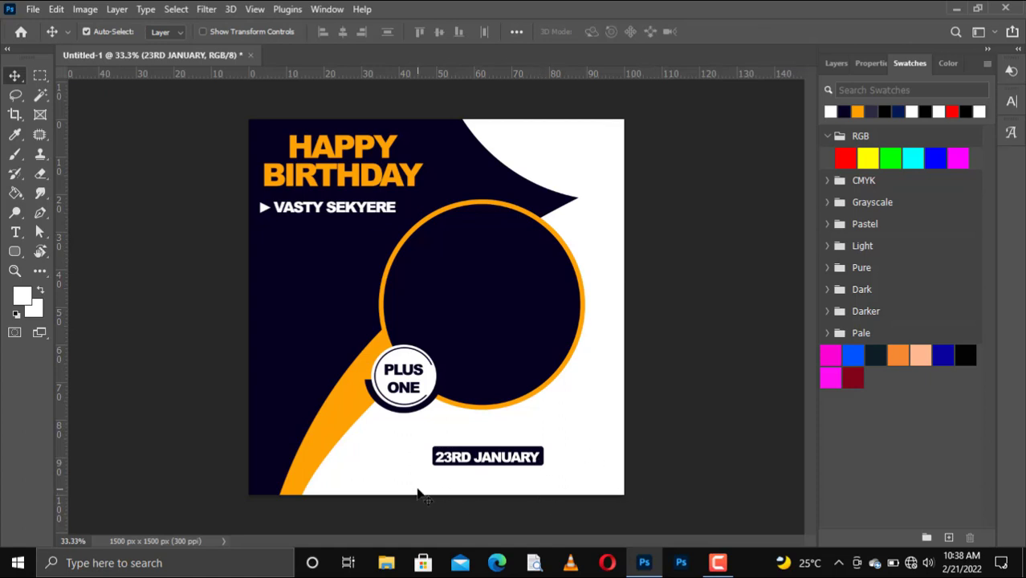
key("Up")
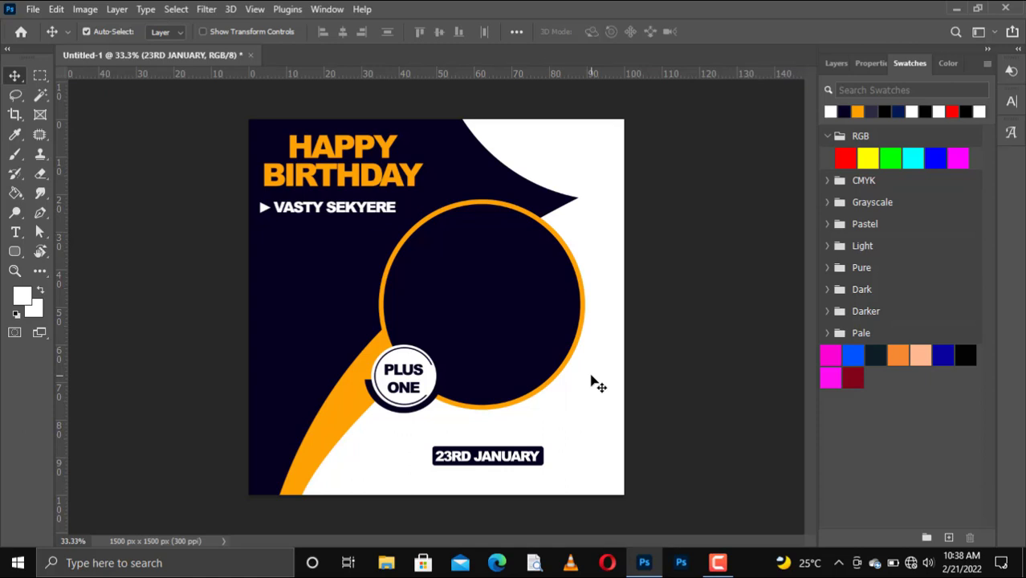
left_click(526, 338)
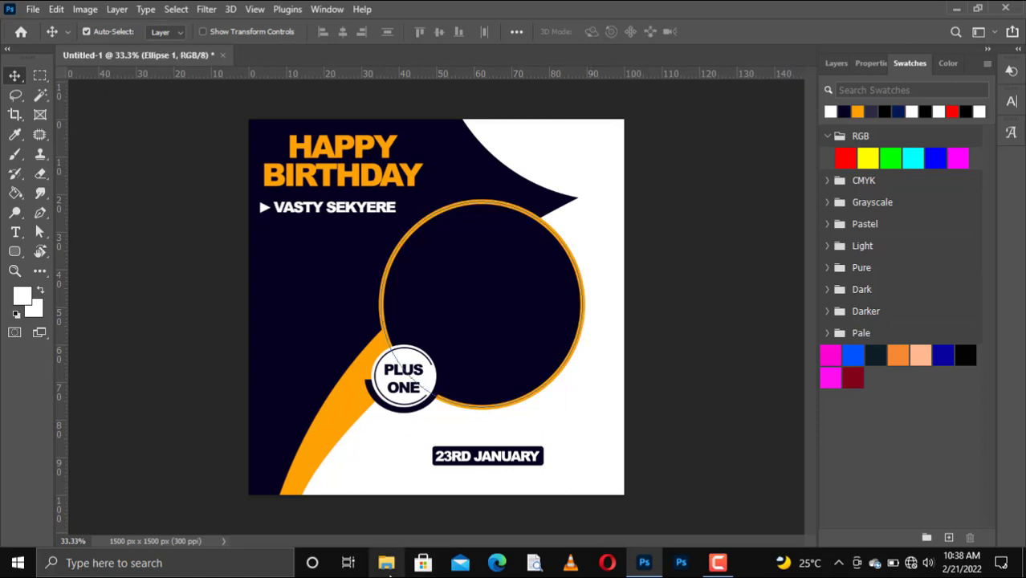
Show the Layers panel and drag a photo from the Desktop into Photoshop.
left_click(835, 63)
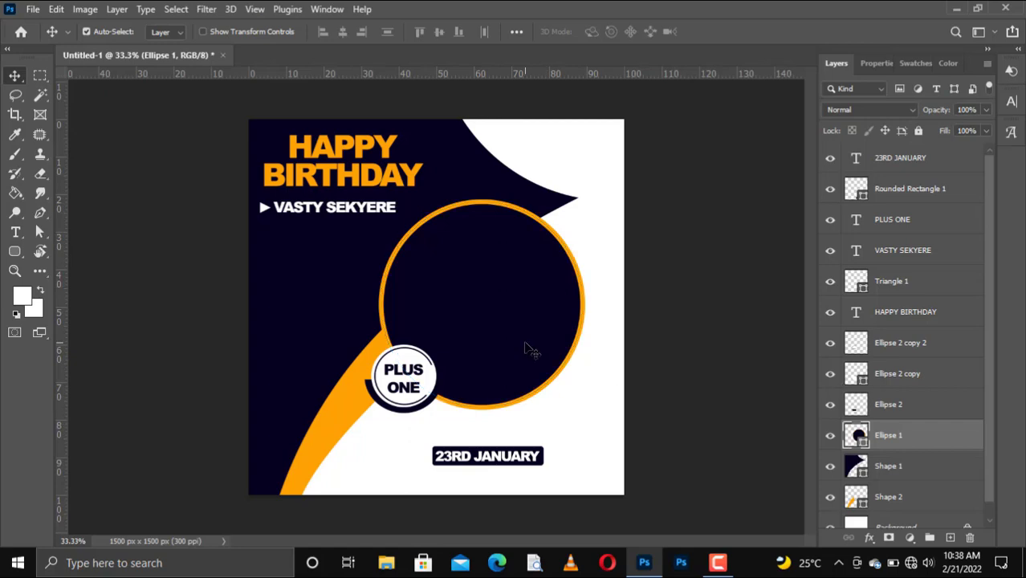
key("super+e")
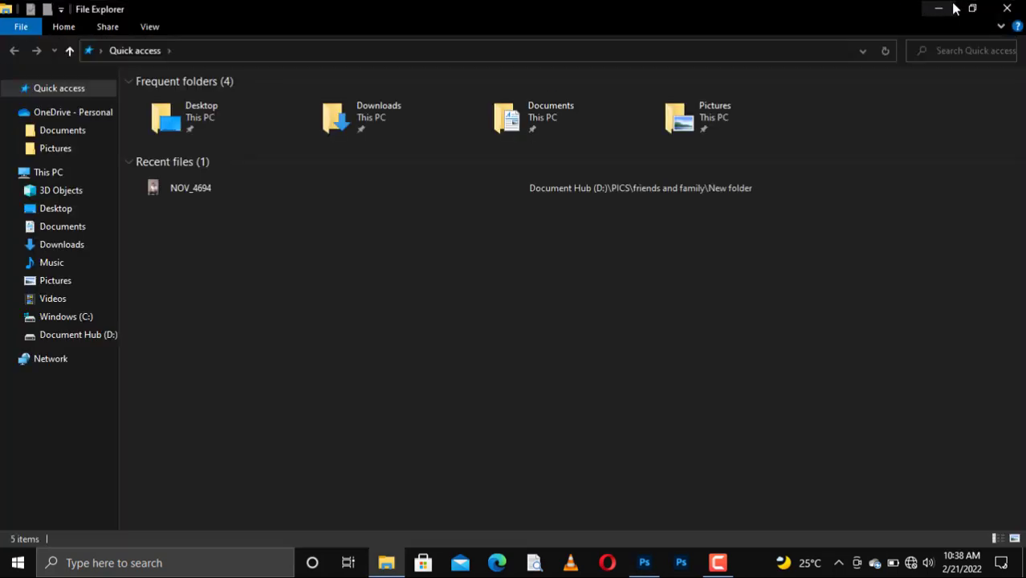
left_click(931, 8)
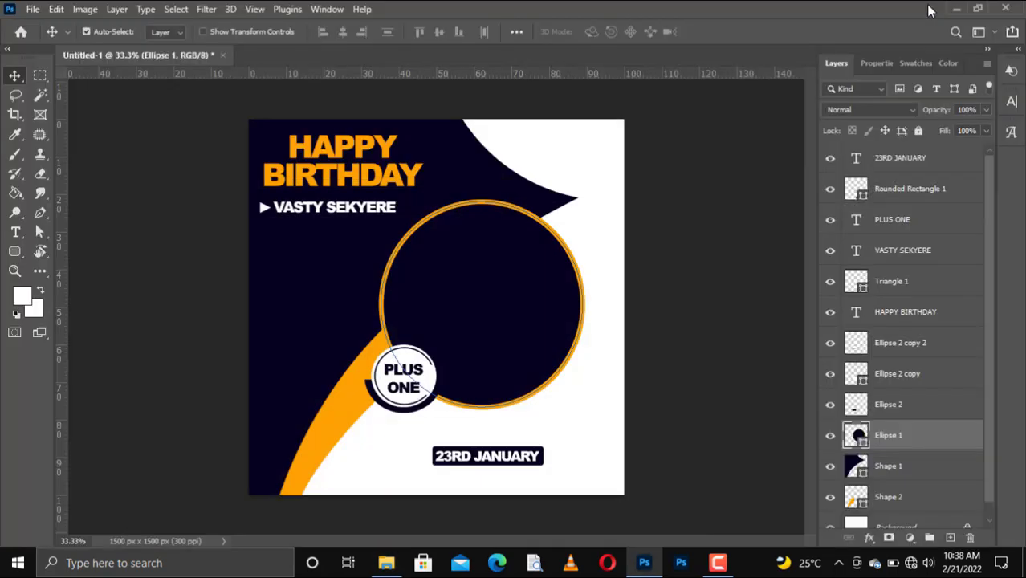
left_click(386, 563)
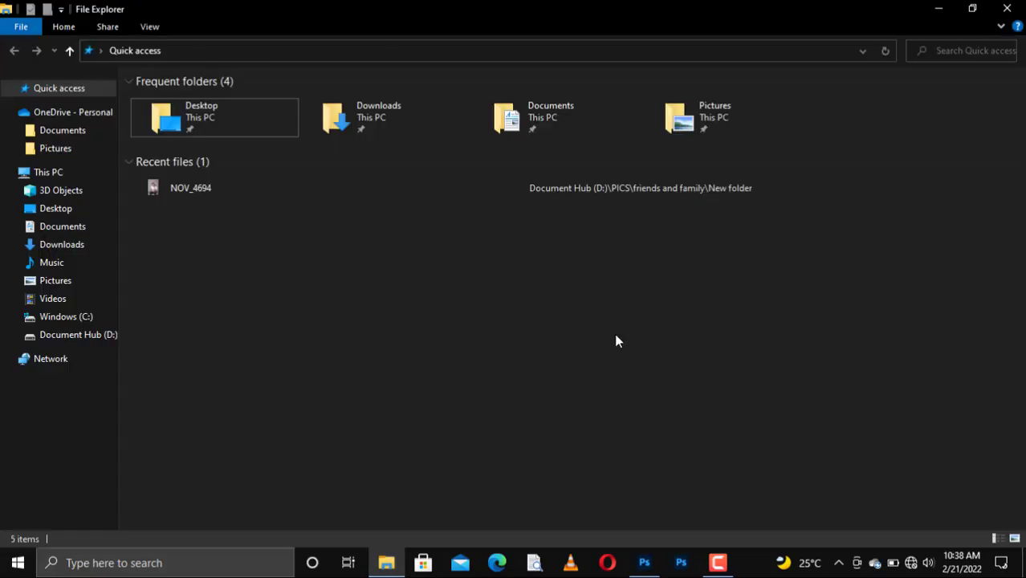
left_click(56, 208)
mouse_move(394, 196)
left_mouse_down()
mouse_move(654, 568)
mouse_move(577, 354)
left_mouse_up()
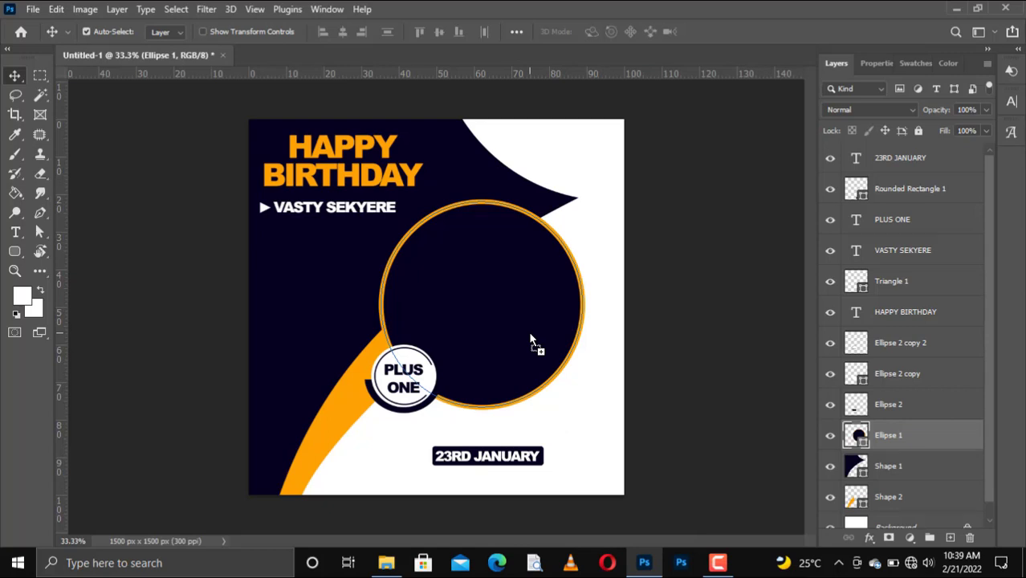
Place the photo on the flyer and clip it into the Ellipse 1 circle.
left_click_drag(530, 340, 530, 341)
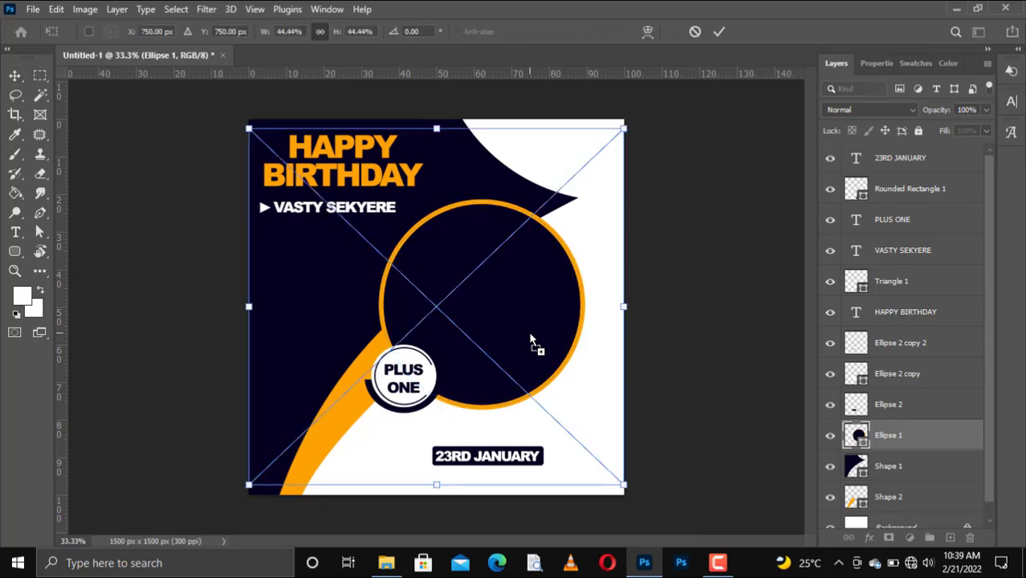
key("Return")
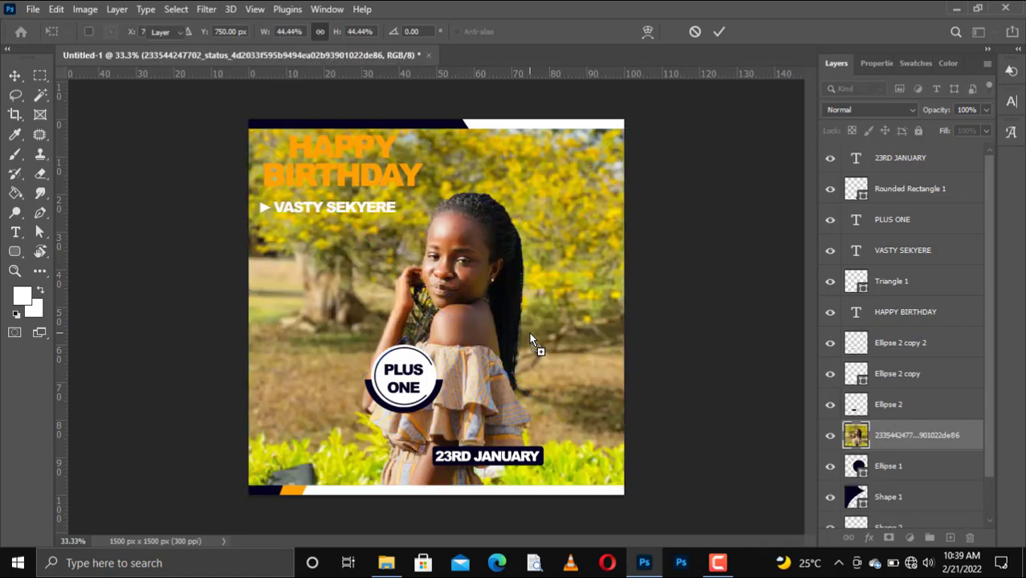
right_click(899, 444)
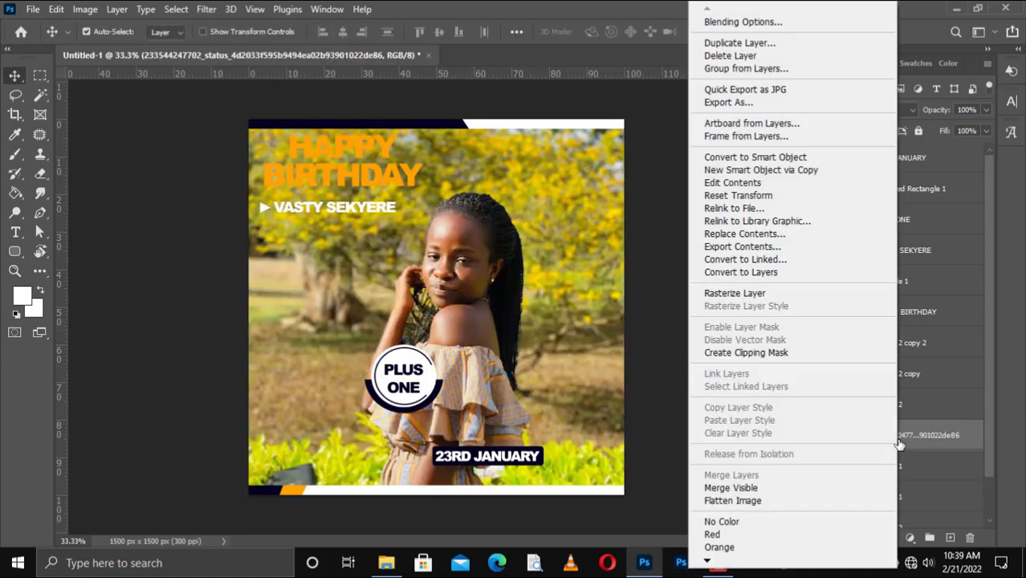
left_click(762, 353)
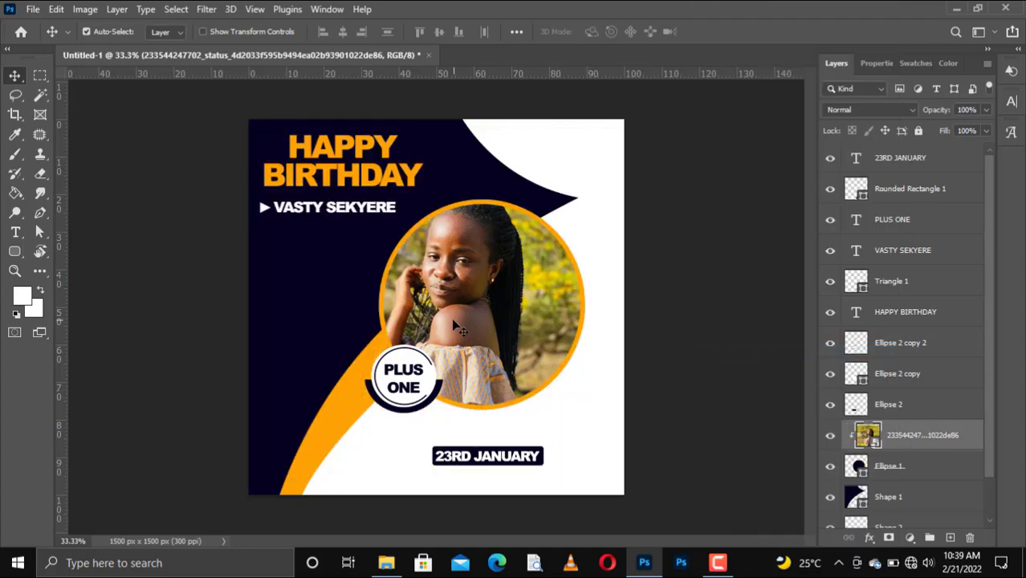
Scale the clipped photo to about 40% and centre her face in the circle.
left_click_drag(459, 331, 478, 345)
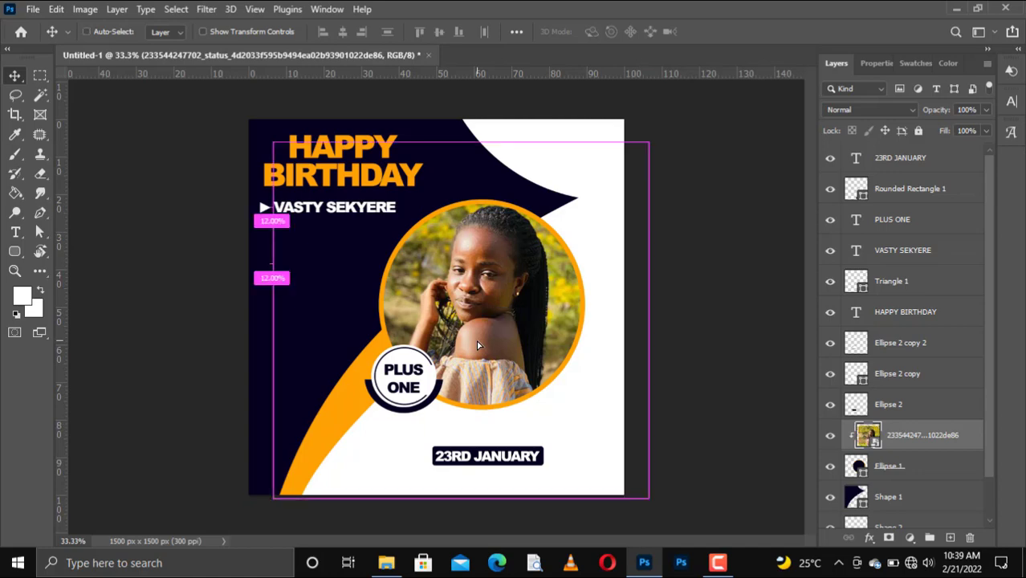
left_click_drag(478, 345, 485, 354)
key("ctrl+t")
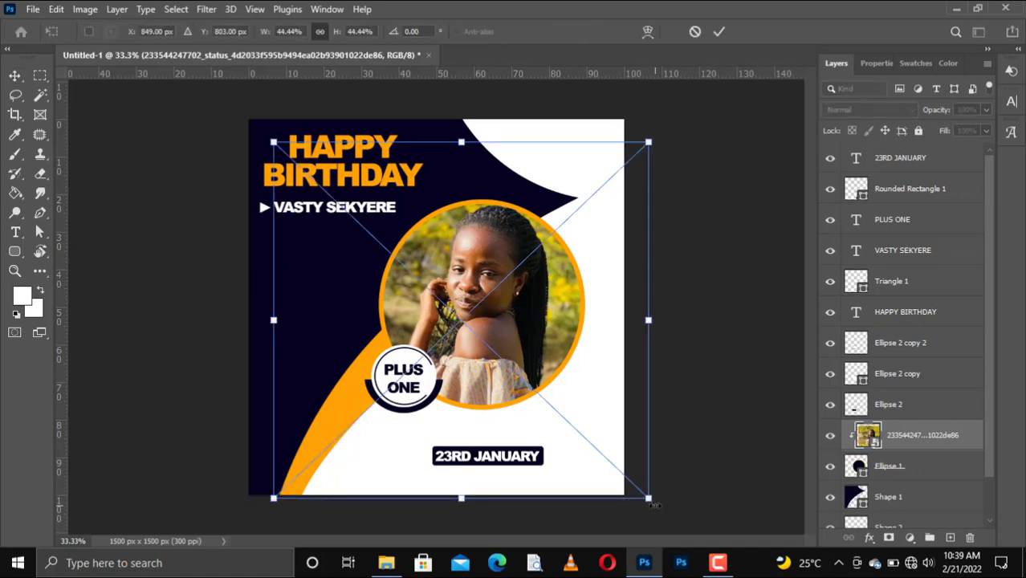
left_click_drag(650, 499, 622, 453)
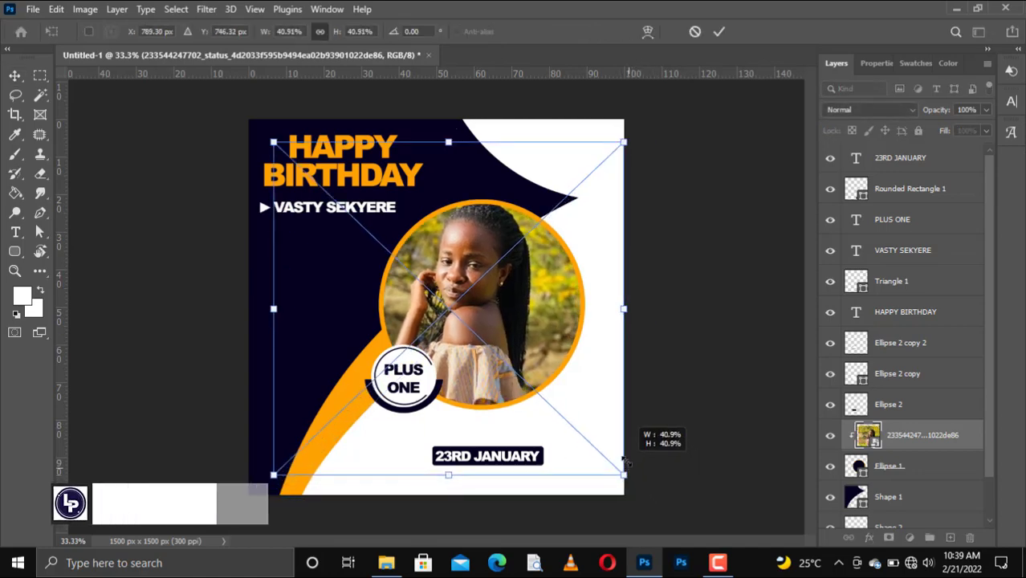
left_click_drag(476, 363, 491, 371)
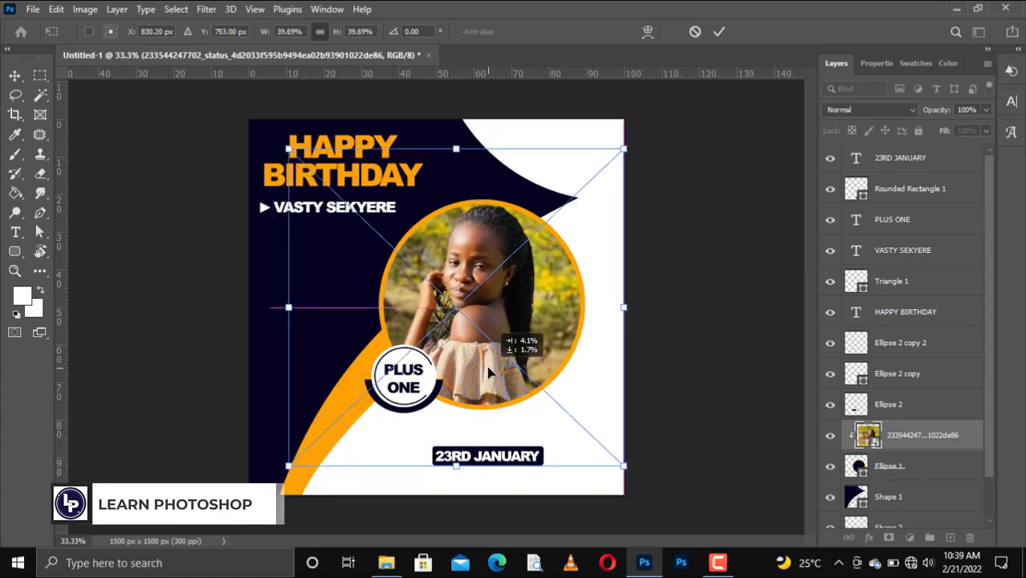
key("Return")
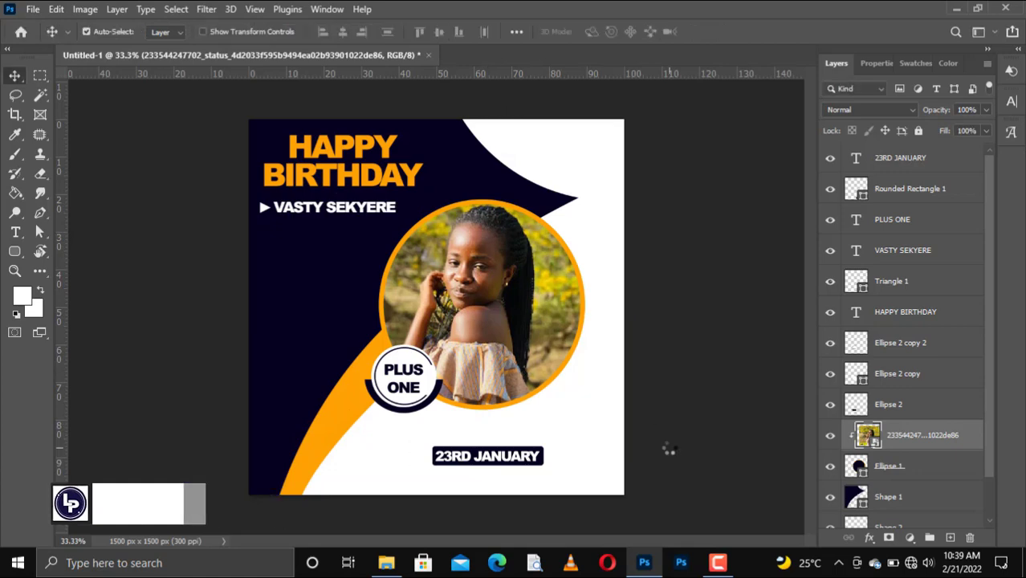
Nudge the photo slightly right within the orange ring to finish the flyer.
scroll(859, 336, "down", 1)
scroll(859, 335, "down", 1)
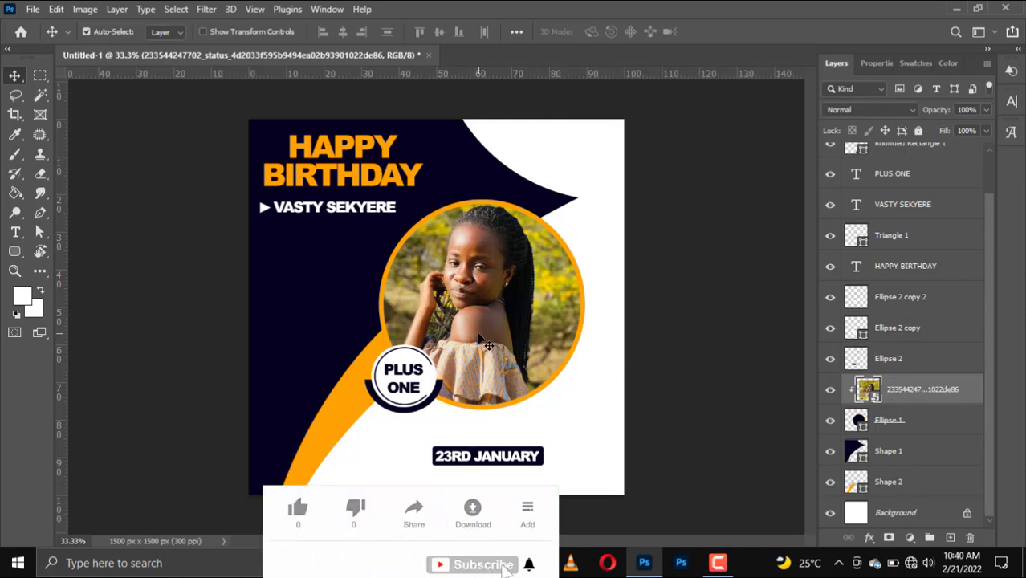
left_click_drag(480, 341, 485, 342)
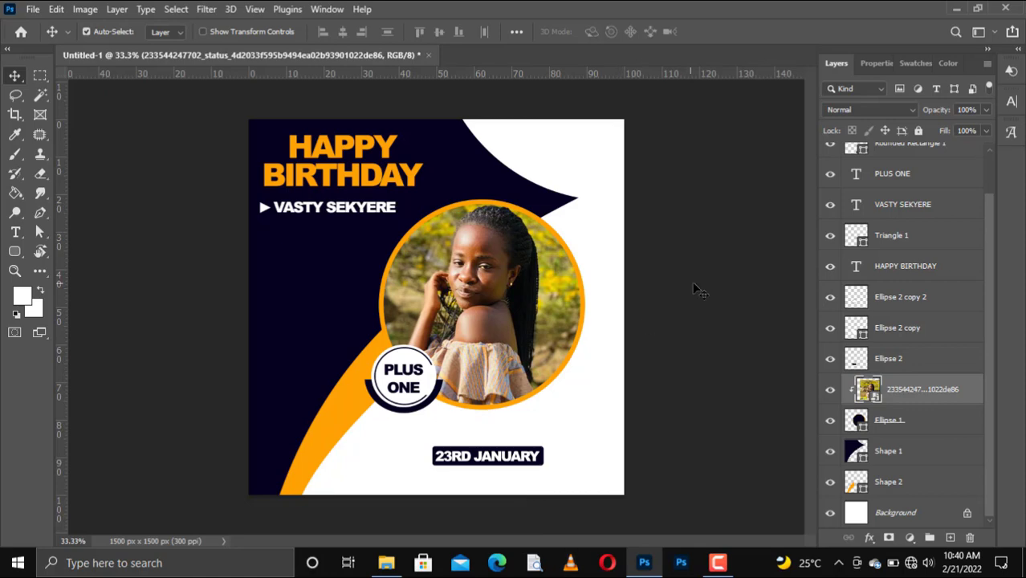
left_click(717, 562)
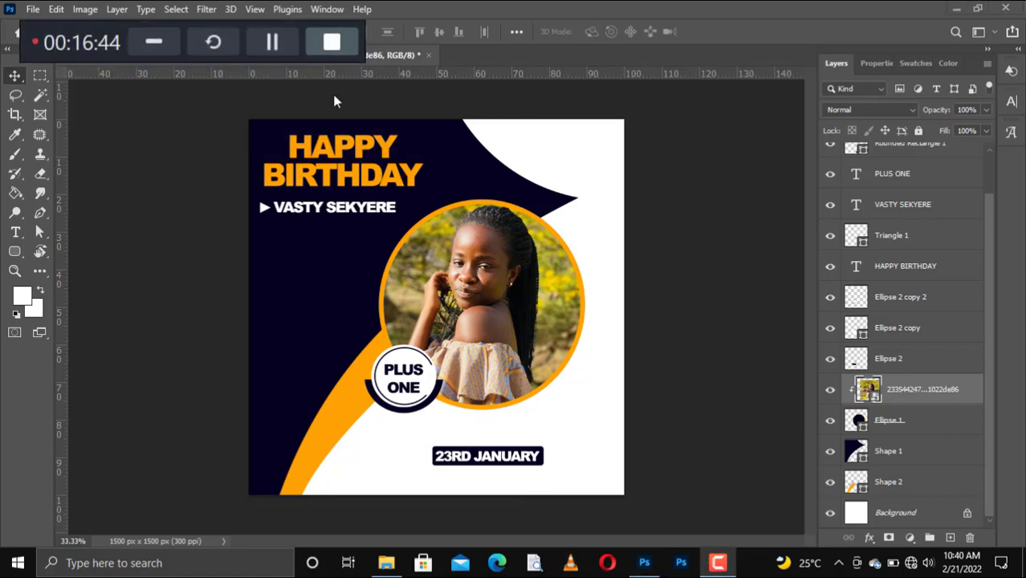